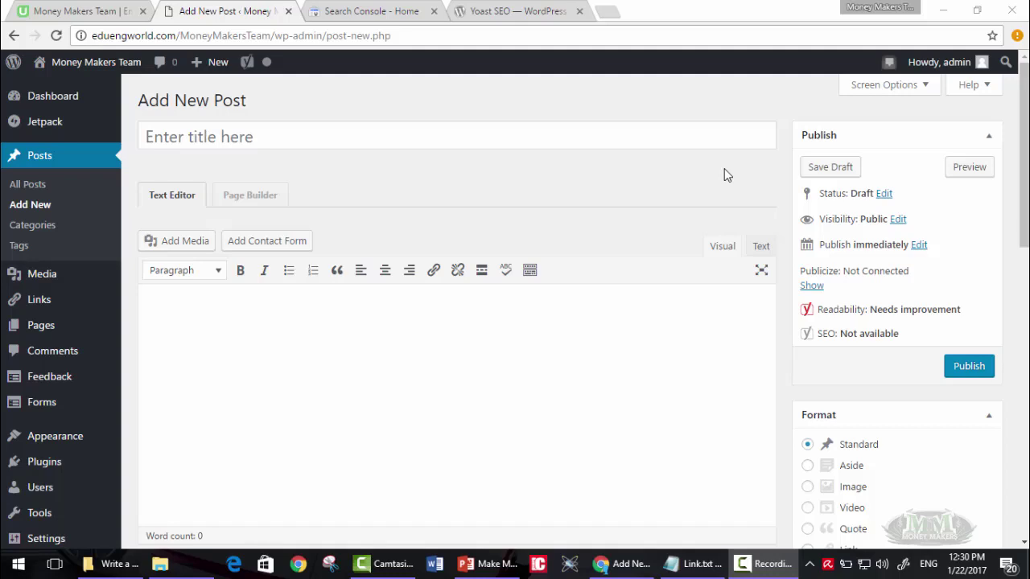
Step: Scroll to the Yoast SEO box and show the Focus keyword help explanation
{"action": "left_click", "coordinate": [674, 133]}
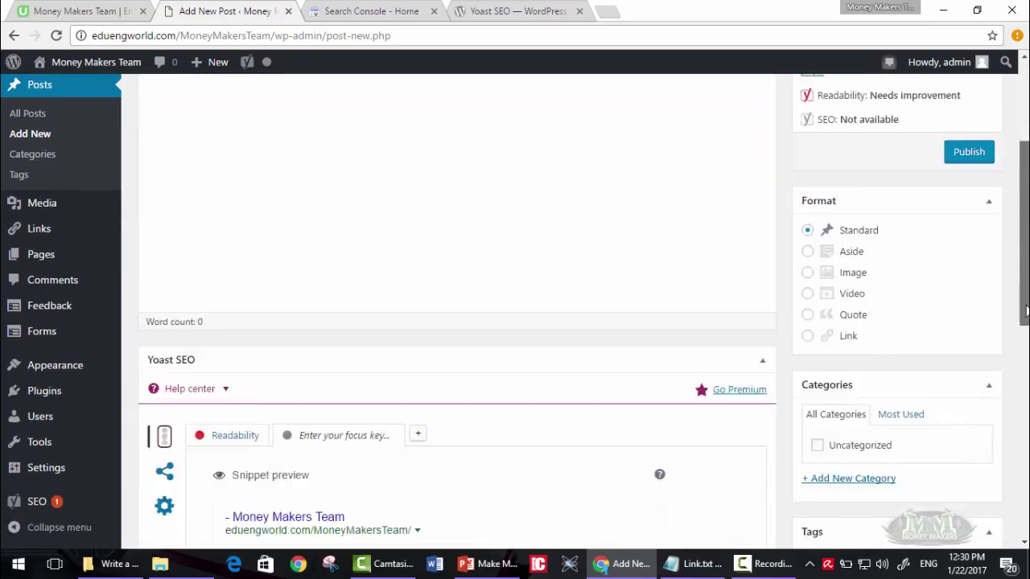
{"action": "scroll", "coordinate": [1023, 161], "scroll_direction": "down", "scroll_amount": 3}
{"action": "scroll", "coordinate": [1023, 161], "scroll_direction": "up", "scroll_amount": 3}
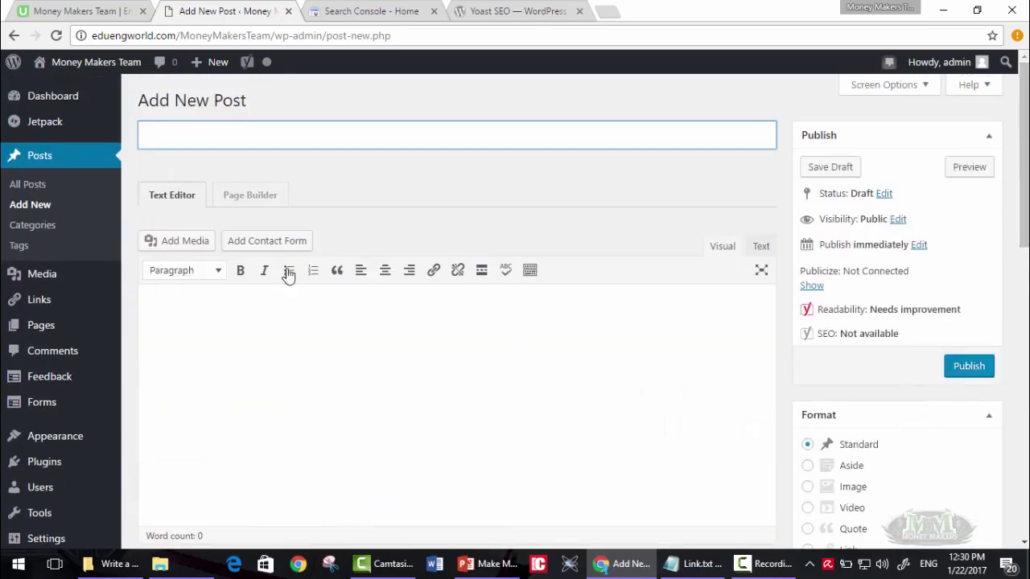
{"action": "scroll", "coordinate": [1013, 199], "scroll_direction": "down", "scroll_amount": 1}
{"action": "scroll", "coordinate": [456, 305], "scroll_direction": "down", "scroll_amount": 1}
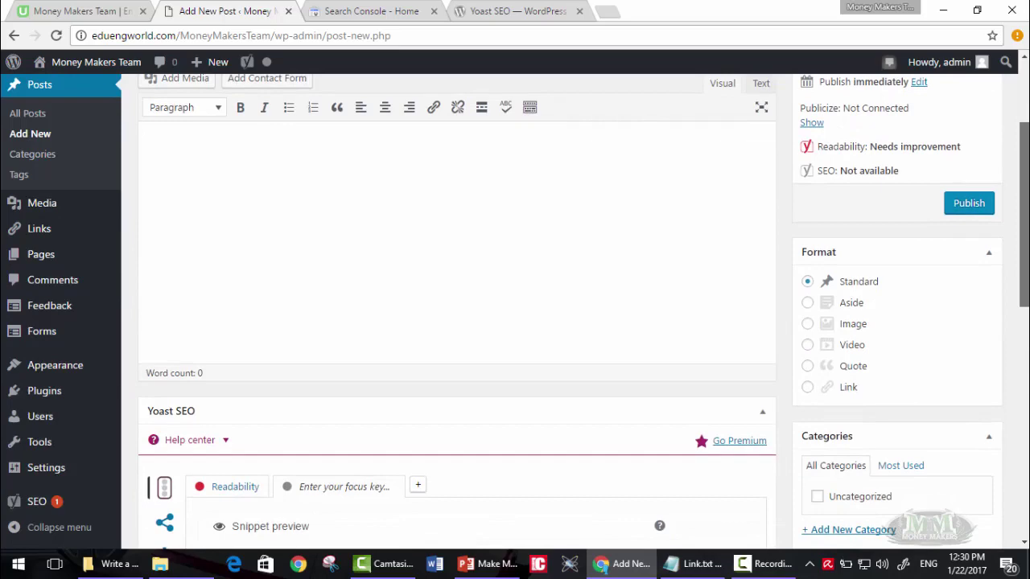
{"action": "scroll", "coordinate": [456, 306], "scroll_direction": "down", "scroll_amount": 4}
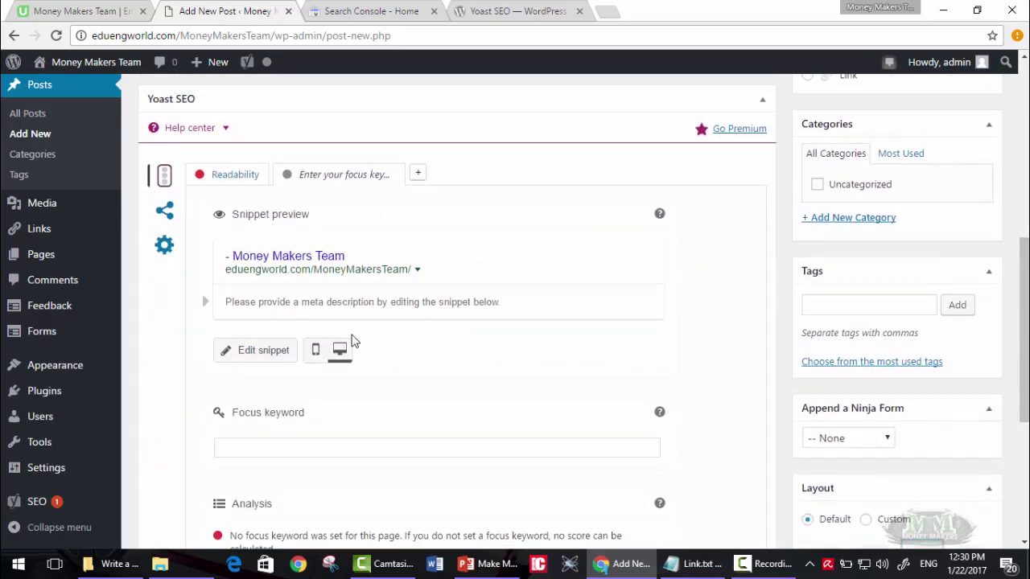
{"action": "scroll", "coordinate": [351, 341], "scroll_direction": "down", "scroll_amount": 2}
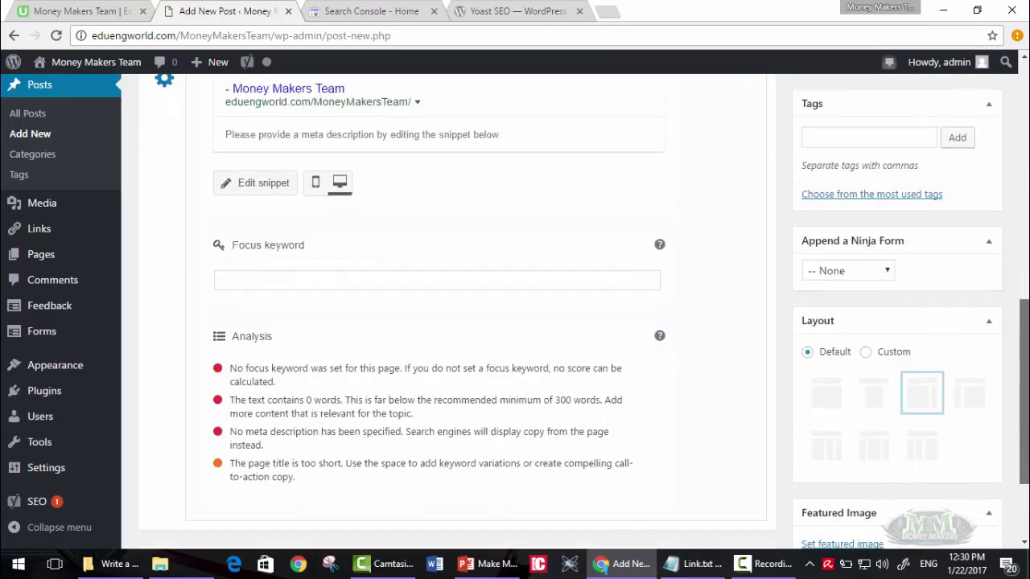
{"action": "triple_click", "coordinate": [254, 245]}
{"action": "left_click", "coordinate": [304, 247]}
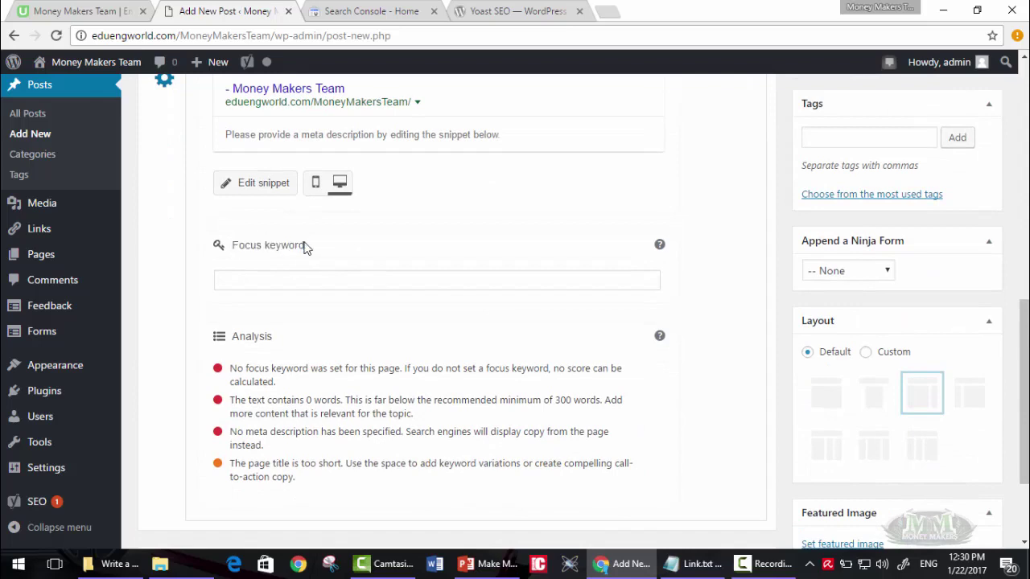
{"action": "left_click", "coordinate": [659, 245]}
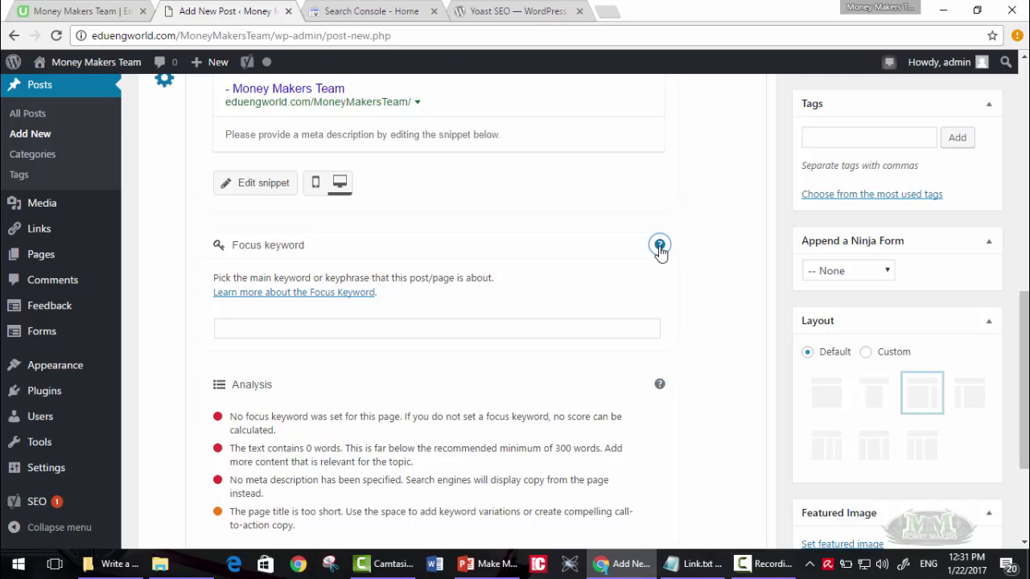
Step: Open Yoast's guide on choosing the perfect focus keyword, skim it, and return to the new post
{"action": "left_click", "coordinate": [299, 293]}
{"action": "left_click", "coordinate": [659, 245]}
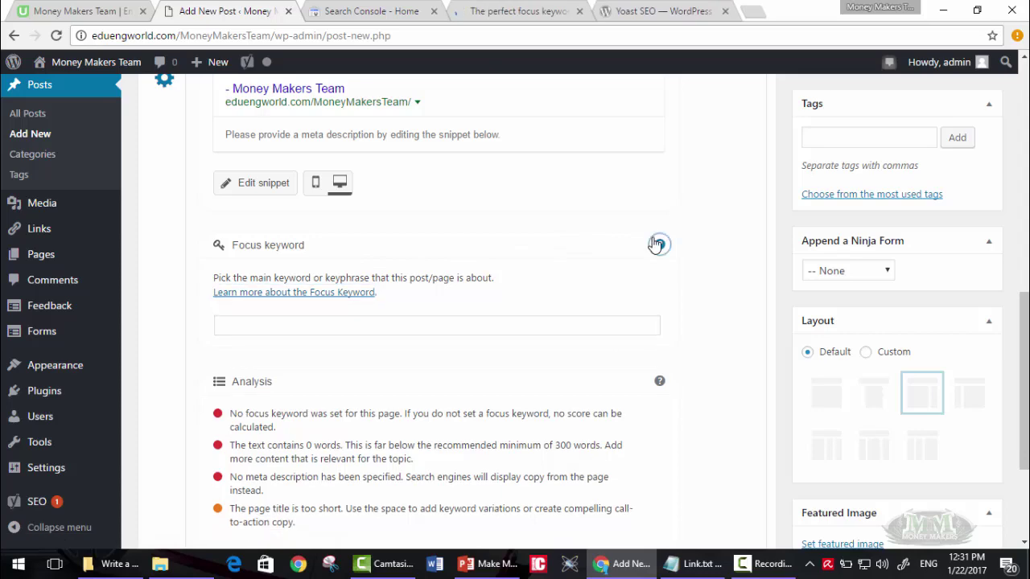
{"action": "left_click", "coordinate": [531, 12]}
{"action": "scroll", "coordinate": [330, 259], "scroll_direction": "down", "scroll_amount": 2}
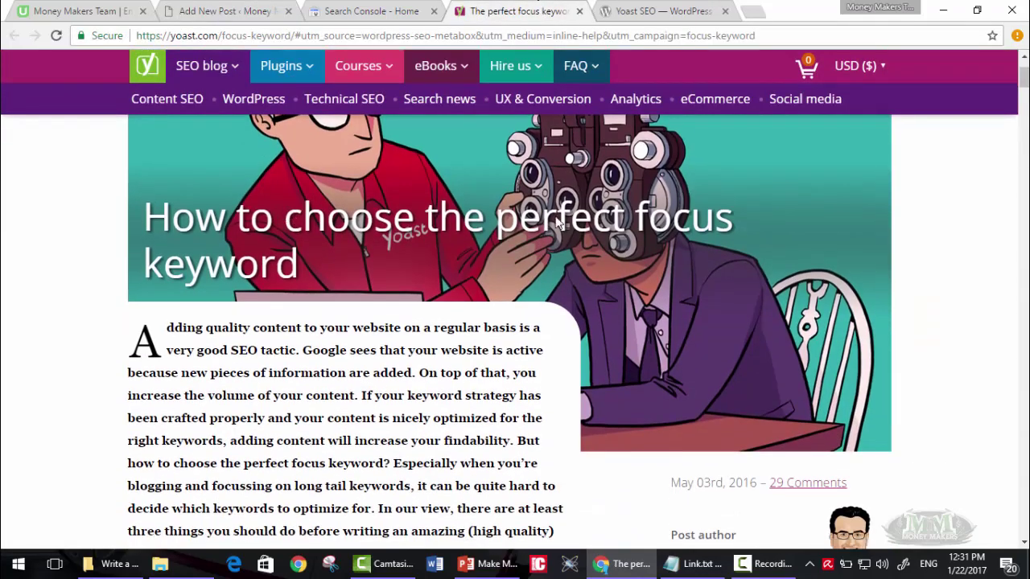
{"action": "left_click", "coordinate": [247, 10]}
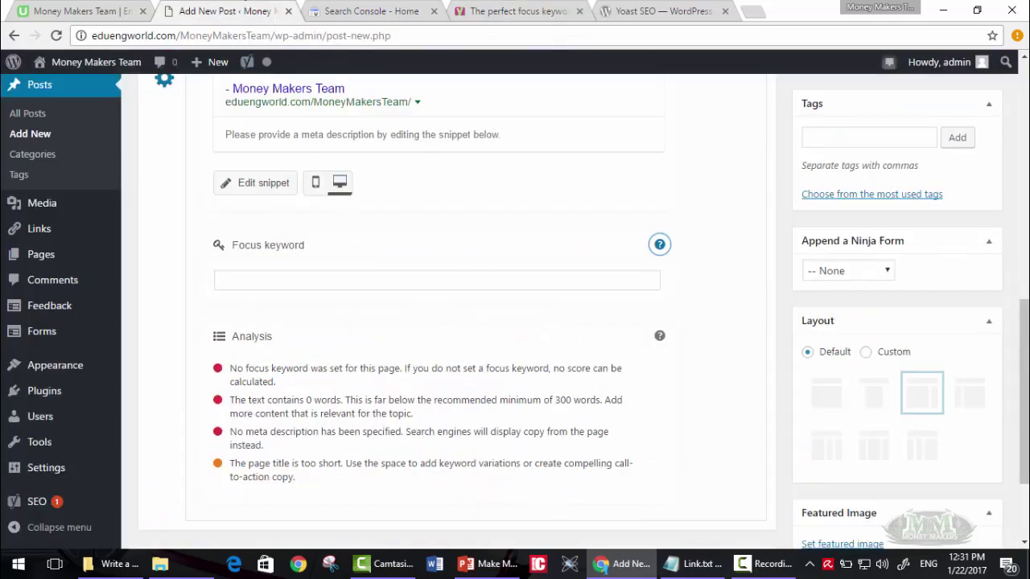
Step: Enter 'make money with adsense' in the Yoast Focus keyword field
{"action": "scroll", "coordinate": [456, 322], "scroll_direction": "up", "scroll_amount": 8}
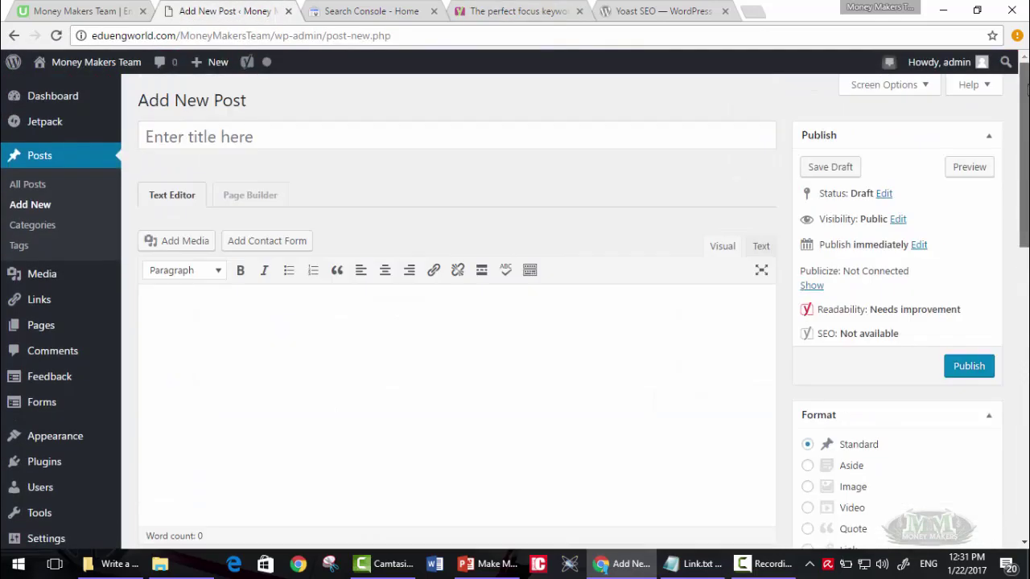
{"action": "scroll", "coordinate": [456, 321], "scroll_direction": "down", "scroll_amount": 7}
{"action": "scroll", "coordinate": [456, 322], "scroll_direction": "down", "scroll_amount": 1}
{"action": "scroll", "coordinate": [456, 322], "scroll_direction": "up", "scroll_amount": 1}
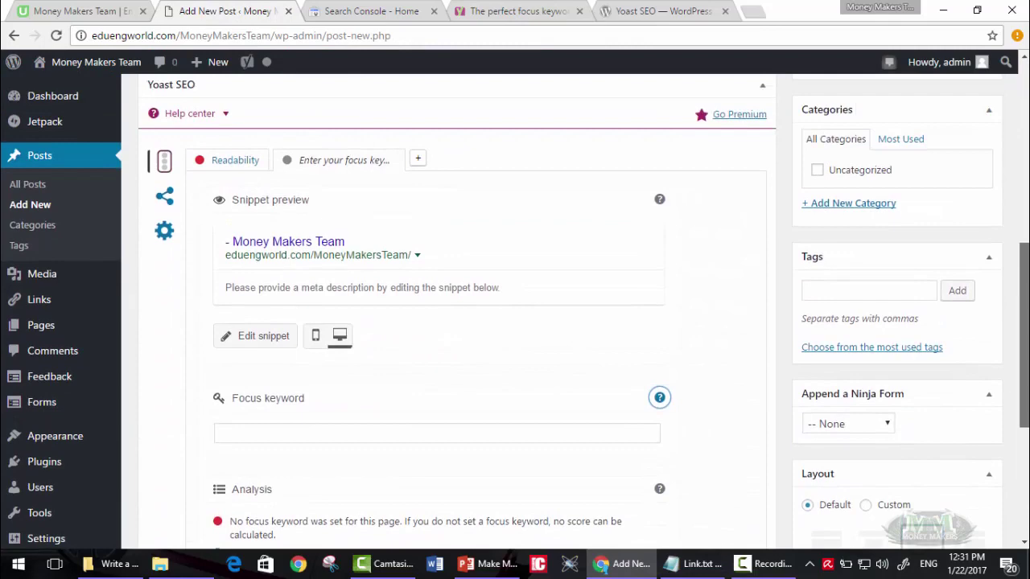
{"action": "scroll", "coordinate": [456, 322], "scroll_direction": "up", "scroll_amount": 1}
{"action": "scroll", "coordinate": [456, 322], "scroll_direction": "down", "scroll_amount": 2}
{"action": "scroll", "coordinate": [456, 322], "scroll_direction": "down", "scroll_amount": 1}
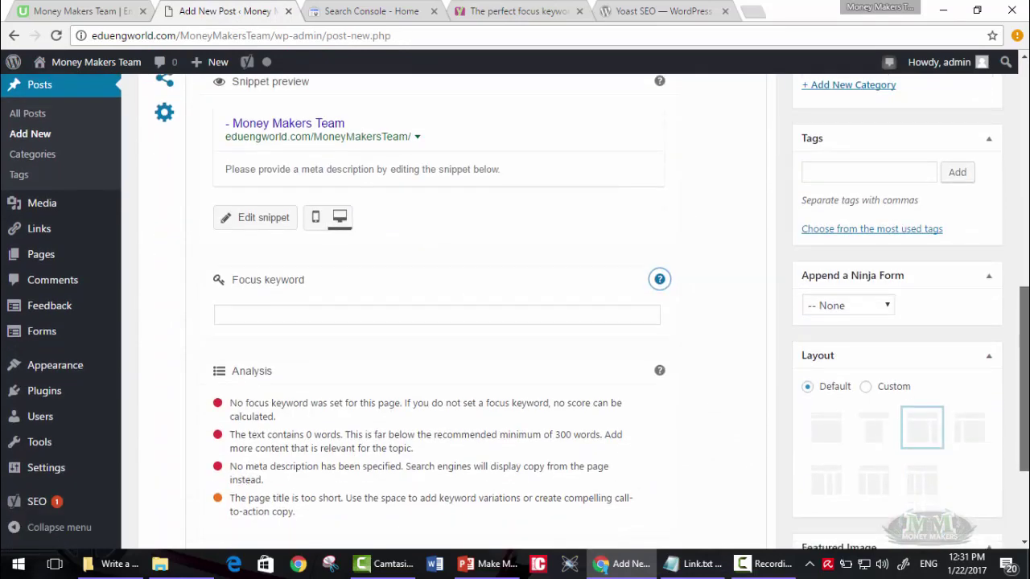
{"action": "scroll", "coordinate": [457, 322], "scroll_direction": "up", "scroll_amount": 1}
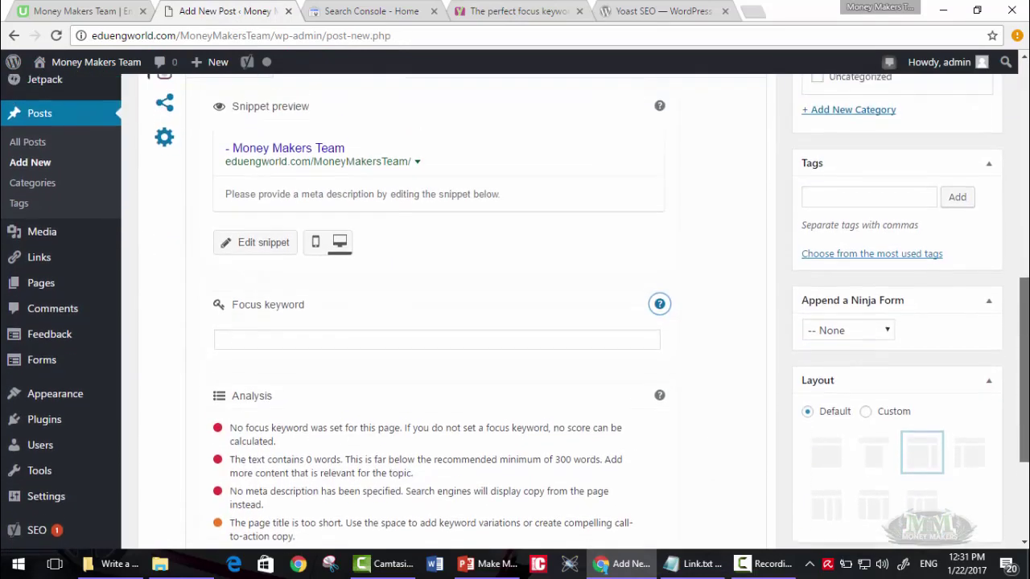
{"action": "scroll", "coordinate": [456, 322], "scroll_direction": "down", "scroll_amount": 1}
{"action": "left_click", "coordinate": [354, 267]}
{"action": "type", "text": "make money with ad"}
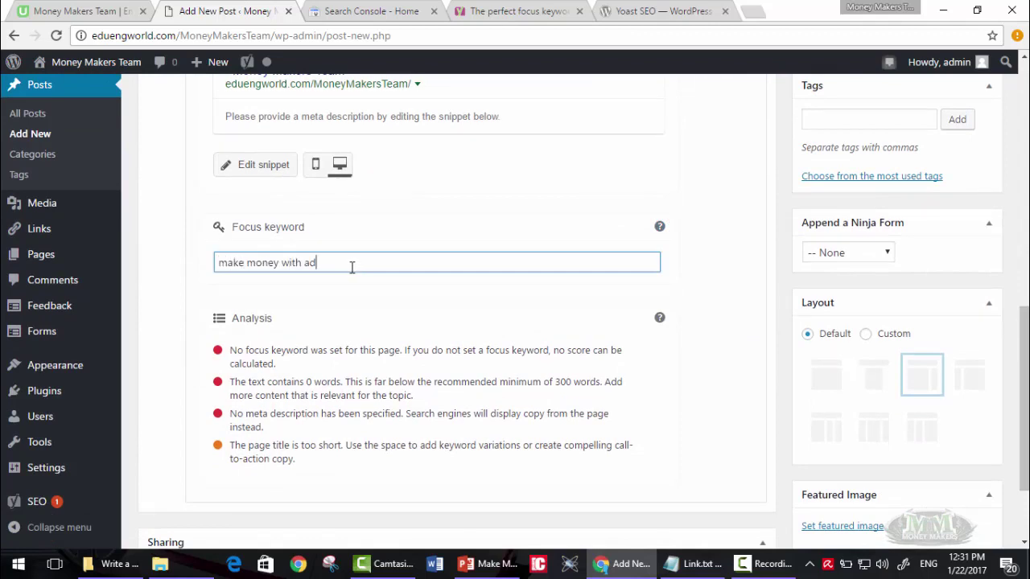
{"action": "type", "text": "sense"}
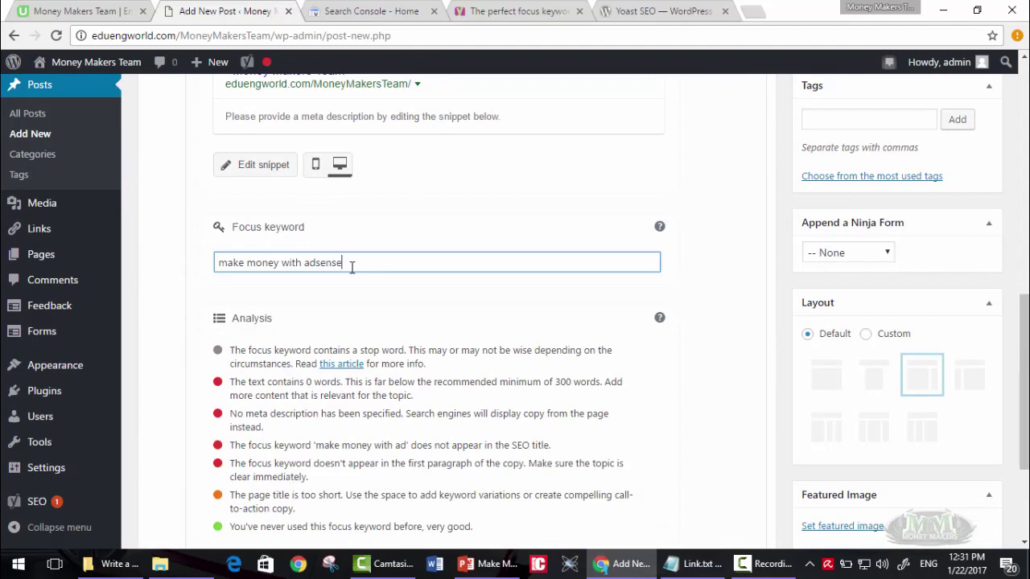
Step: Correct the keyword's capitalization to 'AdSense' and leave the field
{"action": "right_click", "coordinate": [323, 263]}
{"action": "left_click", "coordinate": [308, 265]}
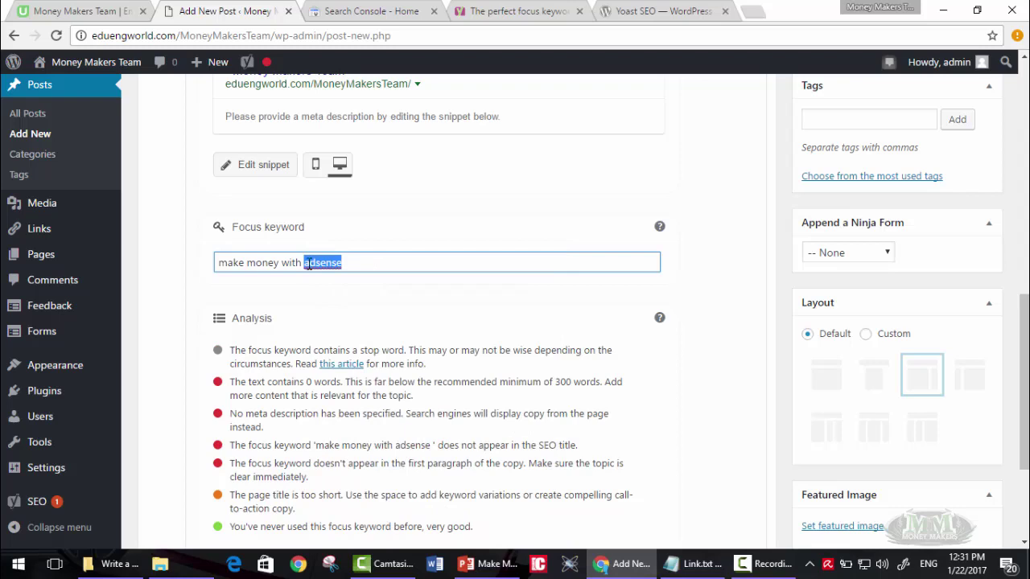
{"action": "left_click_drag", "start_coordinate": [309, 265], "coordinate": [303, 270]}
{"action": "type", "text": "Ad"}
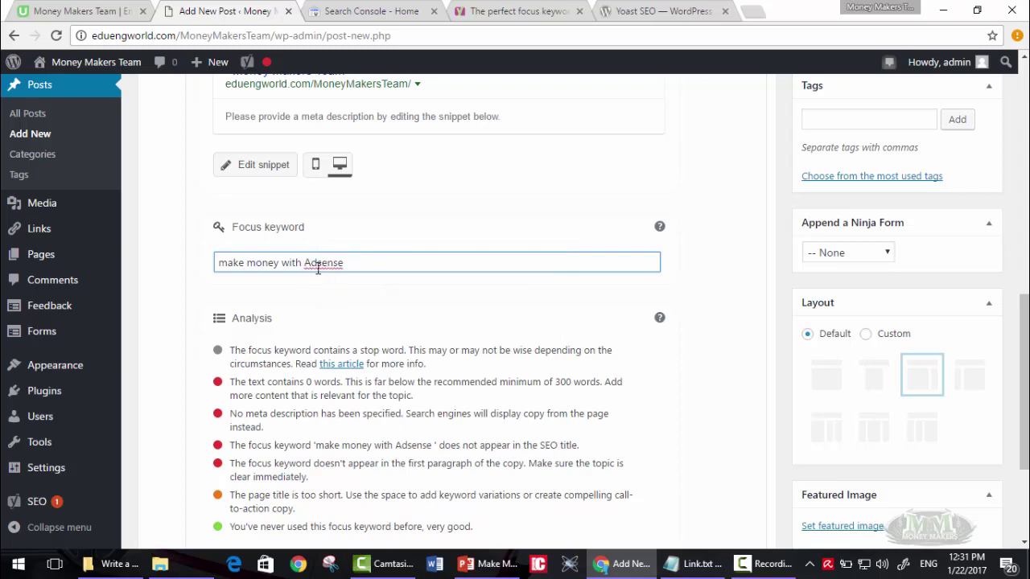
{"action": "type", "text": "S"}
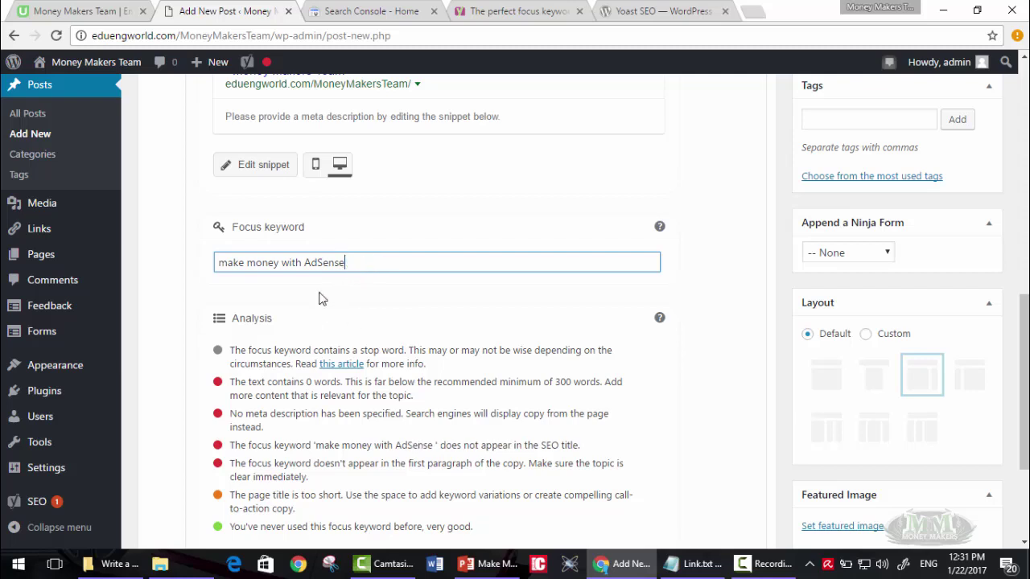
{"action": "left_click", "coordinate": [187, 276]}
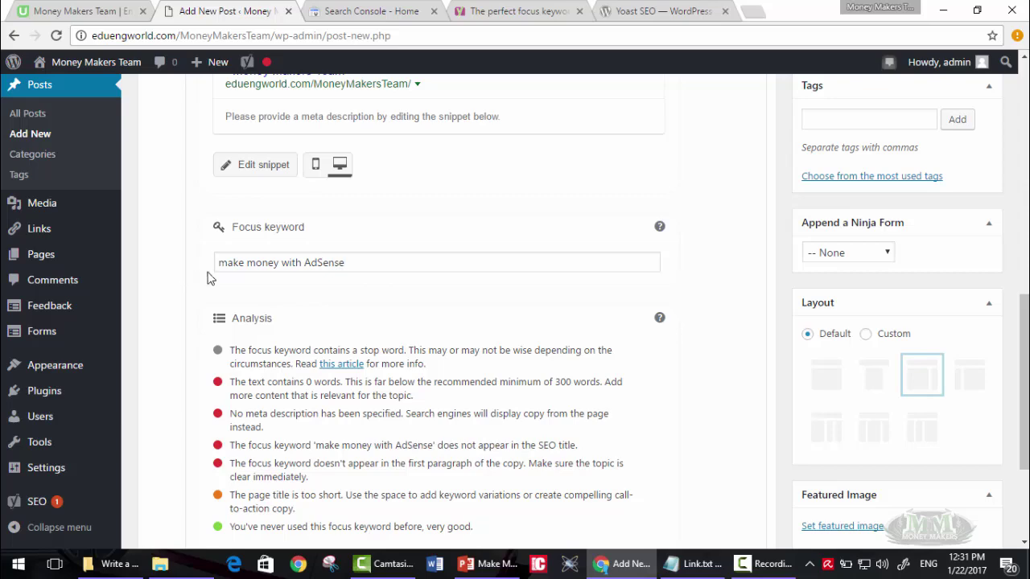
Step: Paste the focus keyword 'make money with AdSense' into the post title
{"action": "triple_click", "coordinate": [315, 264]}
{"action": "key", "text": "ctrl+c"}
{"action": "left_click_drag", "start_coordinate": [1024, 378], "coordinate": [1024, 153]}
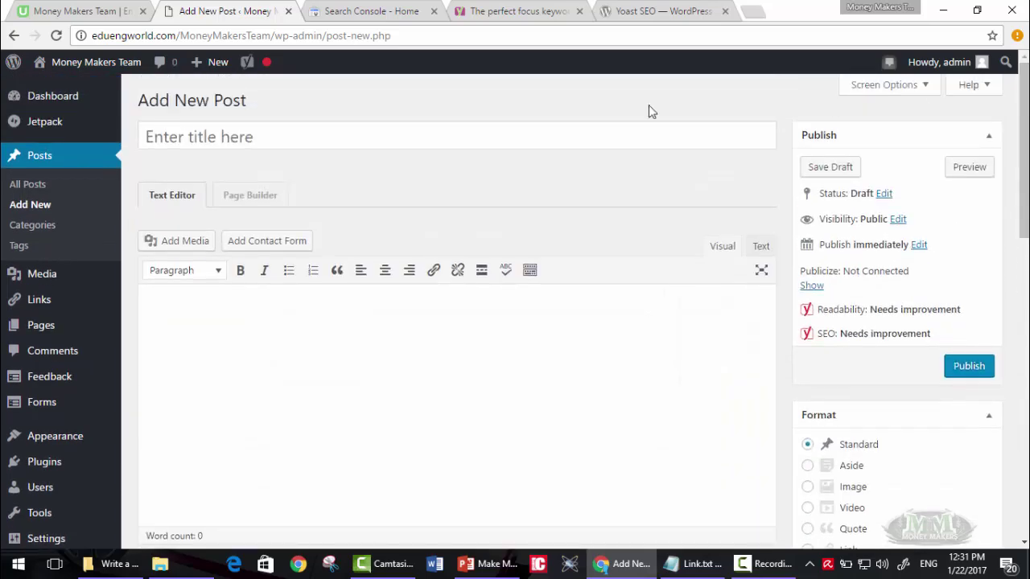
{"action": "left_click", "coordinate": [287, 142]}
{"action": "key", "text": "ctrl+v"}
Step: Capitalize the title to read 'Make Money with AdSense'
{"action": "left_click_drag", "start_coordinate": [154, 139], "coordinate": [133, 135]}
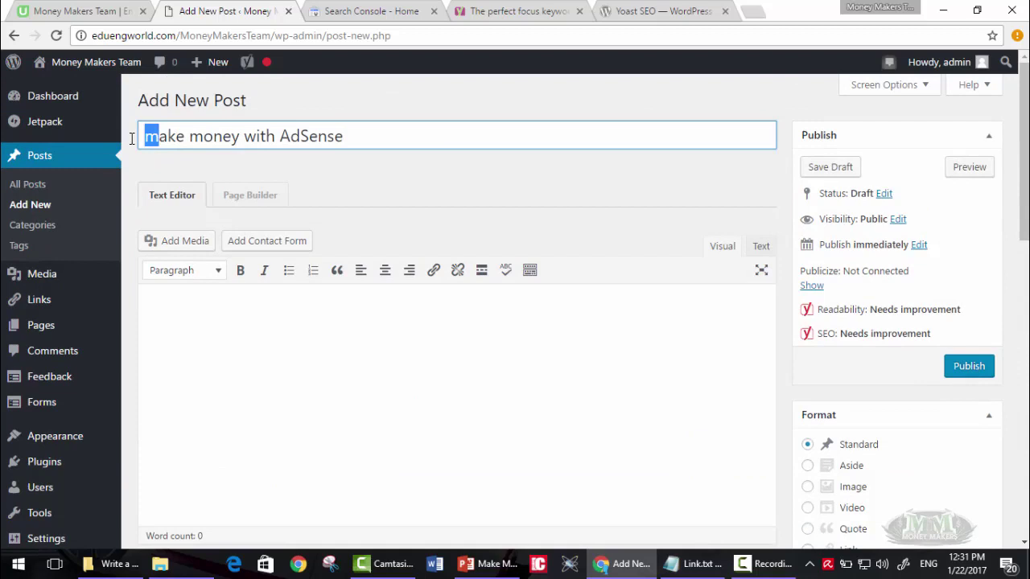
{"action": "type", "text": "M"}
{"action": "left_click_drag", "start_coordinate": [205, 137], "coordinate": [193, 134]}
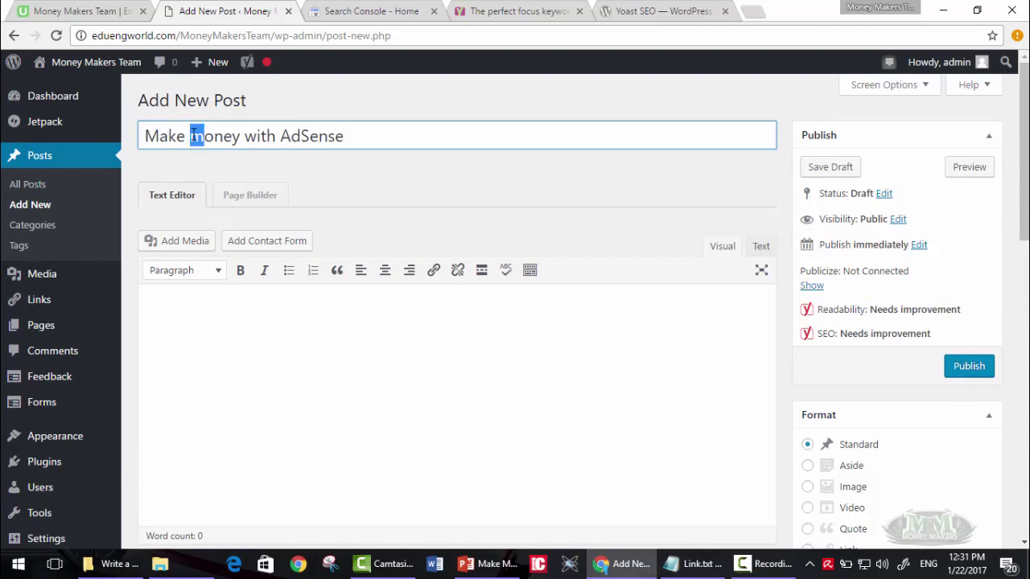
{"action": "type", "text": "M"}
{"action": "left_click_drag", "start_coordinate": [1024, 177], "coordinate": [1024, 211]}
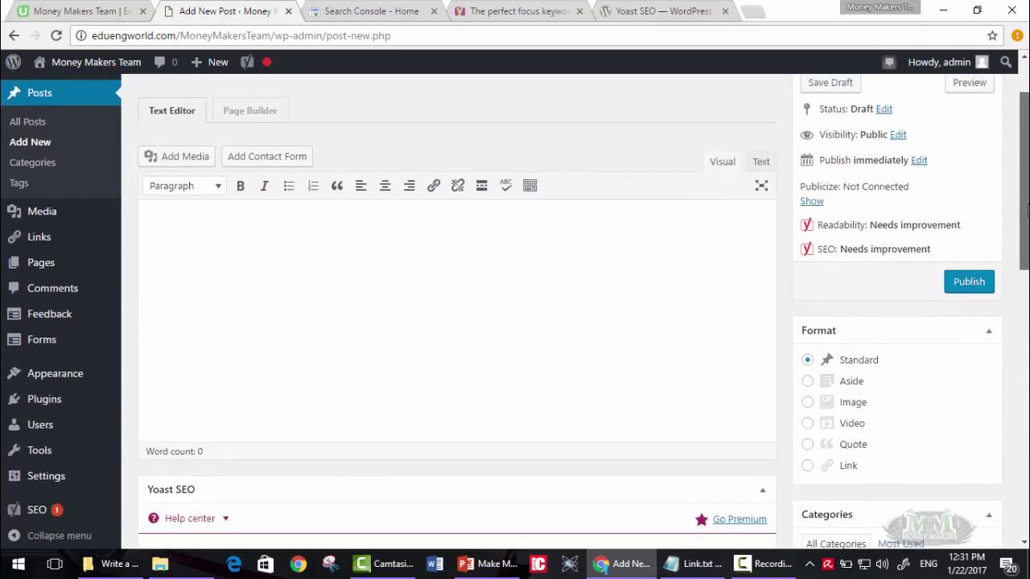
{"action": "scroll", "coordinate": [1025, 211], "scroll_direction": "up", "scroll_amount": 2}
{"action": "left_click_drag", "start_coordinate": [395, 136], "coordinate": [140, 134]}
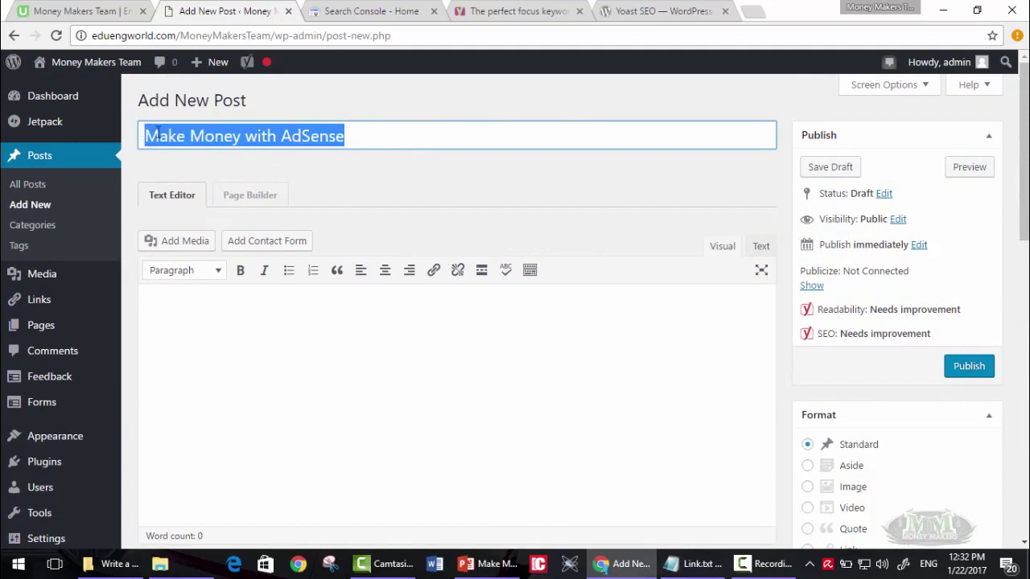
{"action": "left_click", "coordinate": [222, 136]}
{"action": "left_click_drag", "start_coordinate": [1025, 161], "coordinate": [1026, 437]}
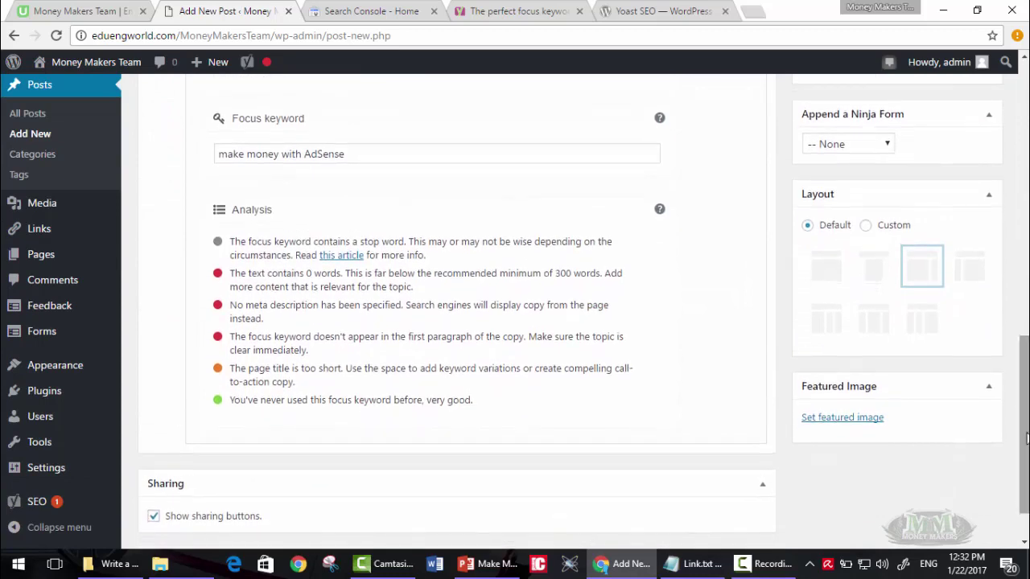
Step: Read the Yoast stop-word warning and open its linked 'this article' in a new tab
{"action": "double_click", "coordinate": [241, 208]}
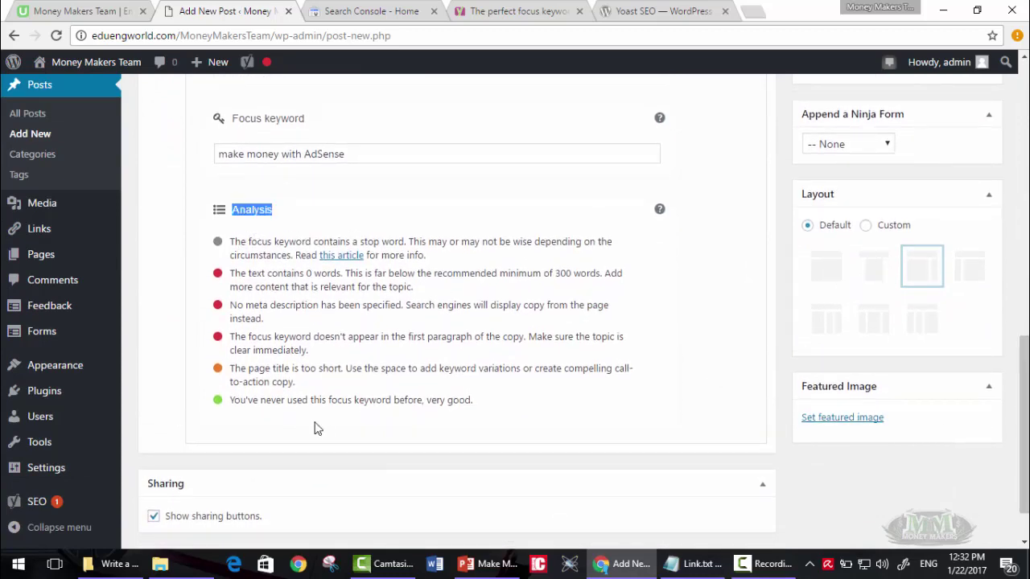
{"action": "left_click", "coordinate": [489, 287]}
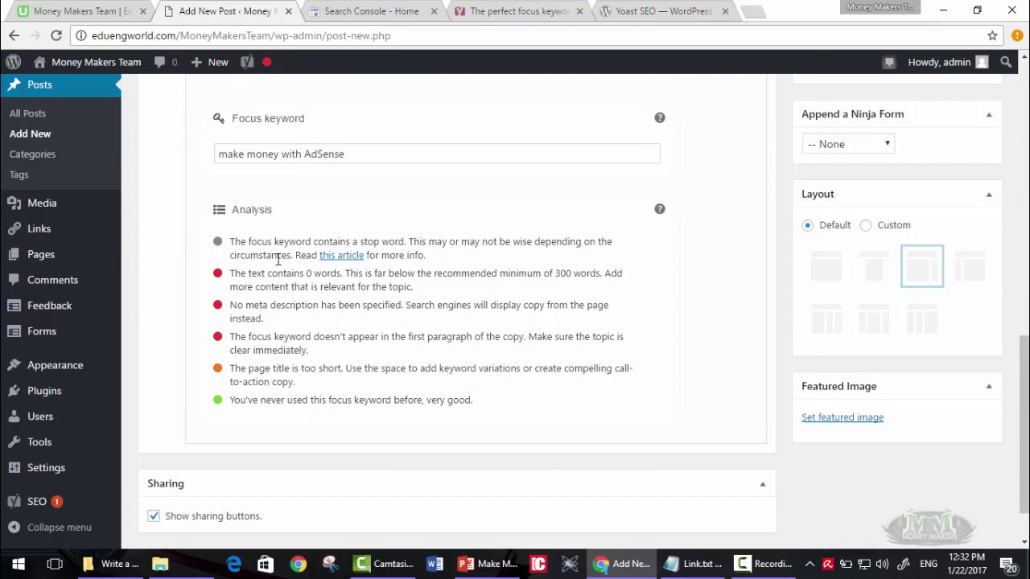
{"action": "left_click_drag", "start_coordinate": [296, 242], "coordinate": [338, 241]}
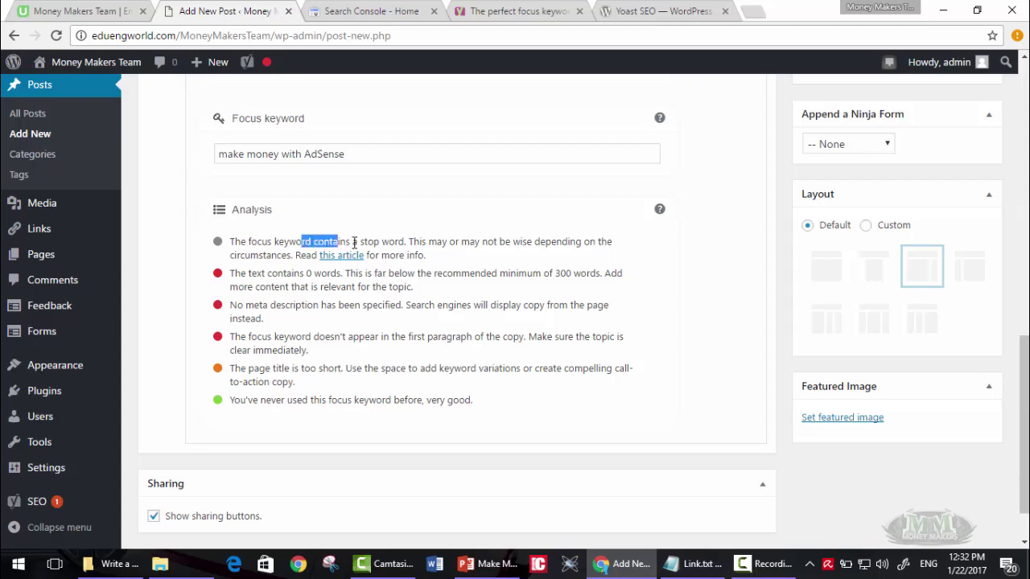
{"action": "left_click", "coordinate": [385, 241]}
{"action": "left_click_drag", "start_coordinate": [414, 241], "coordinate": [539, 251]}
{"action": "left_click", "coordinate": [473, 240]}
{"action": "left_click", "coordinate": [538, 254]}
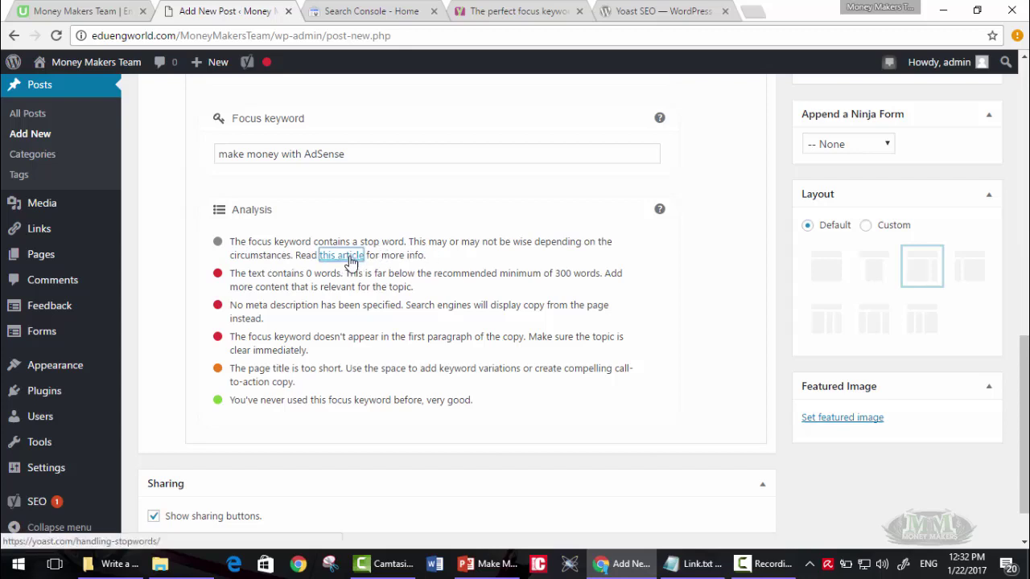
{"action": "left_click", "coordinate": [348, 255]}
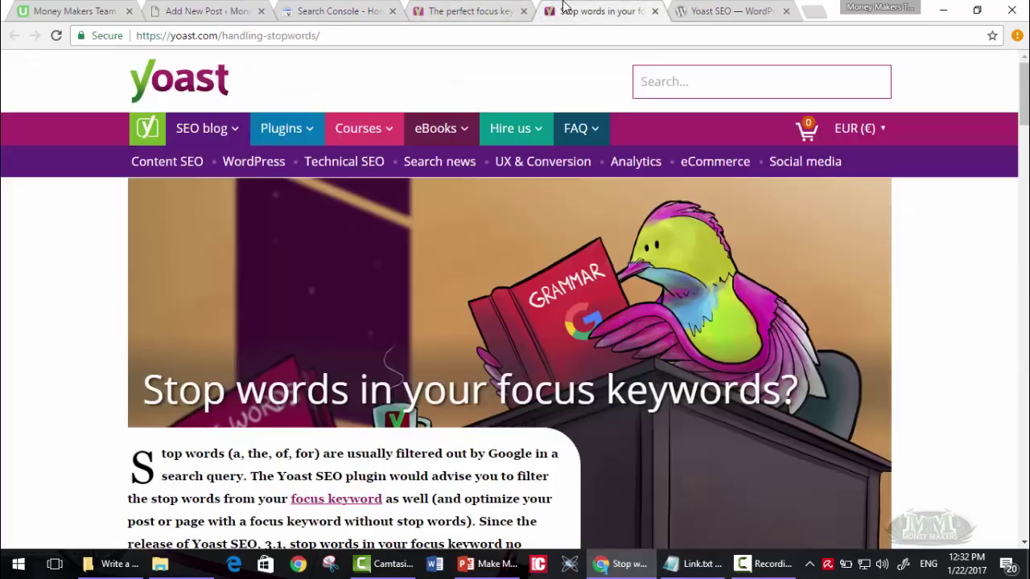
Step: View the 'Stop words in your focus keywords?' article and scroll through its introduction
{"action": "left_click", "coordinate": [564, 10]}
{"action": "scroll", "coordinate": [603, 266], "scroll_direction": "down", "scroll_amount": 3}
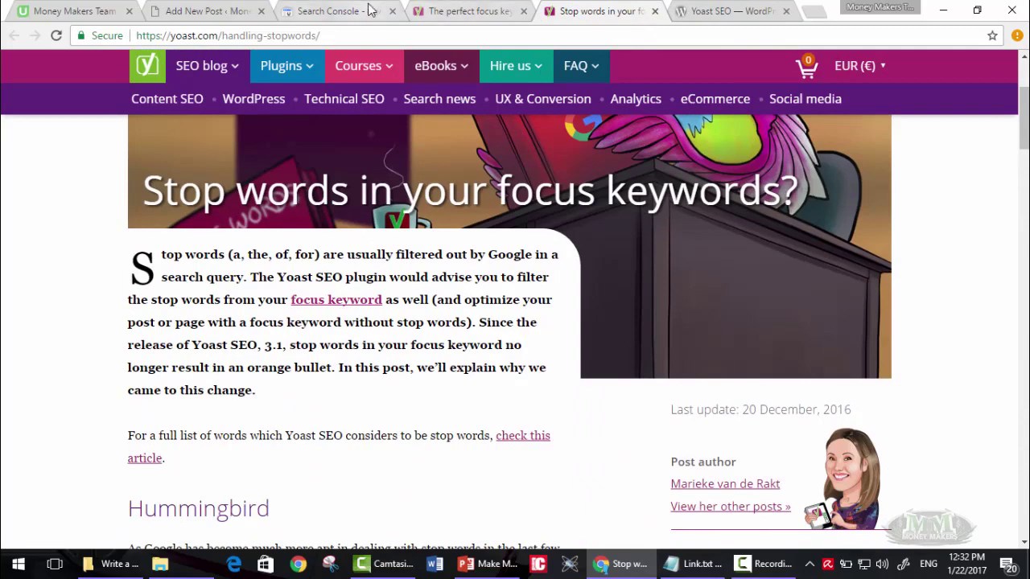
Step: Replace 'with' by 'using' so the focus keyword reads 'make money using AdSense', then select it
{"action": "left_click", "coordinate": [232, 8]}
{"action": "left_click", "coordinate": [274, 154]}
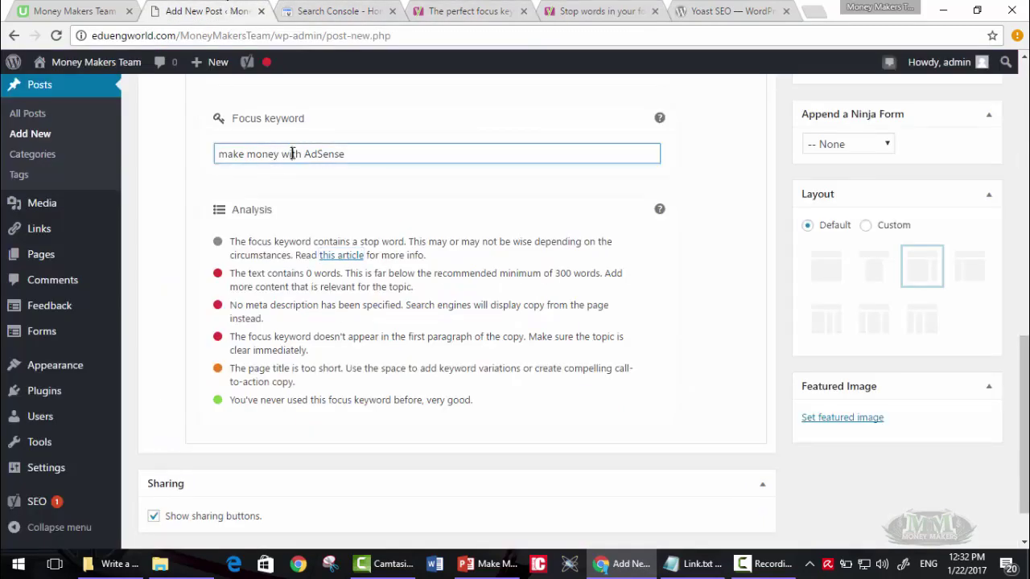
{"action": "double_click", "coordinate": [292, 154]}
{"action": "key", "text": "BackSpace"}
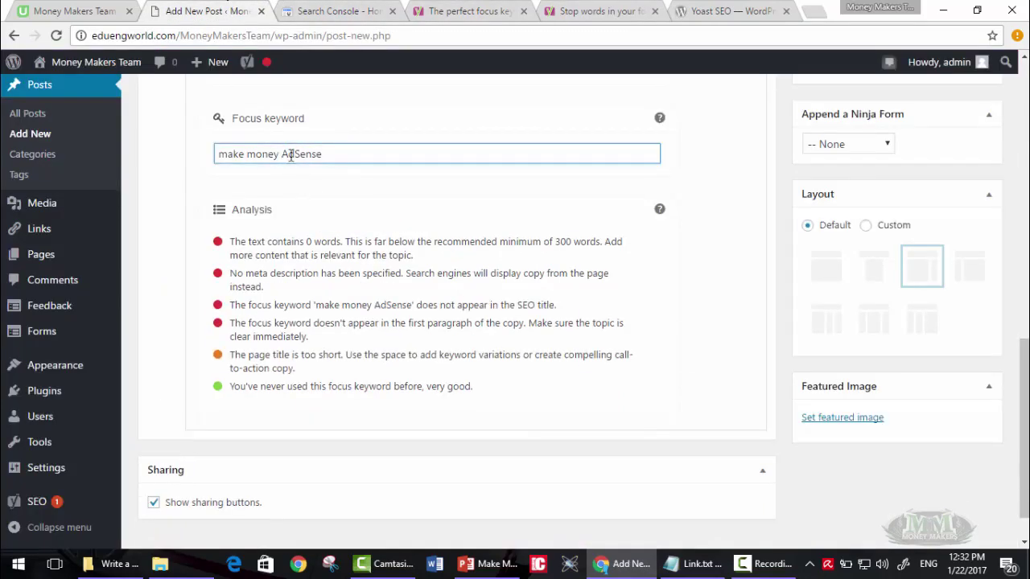
{"action": "type", "text": "with"}
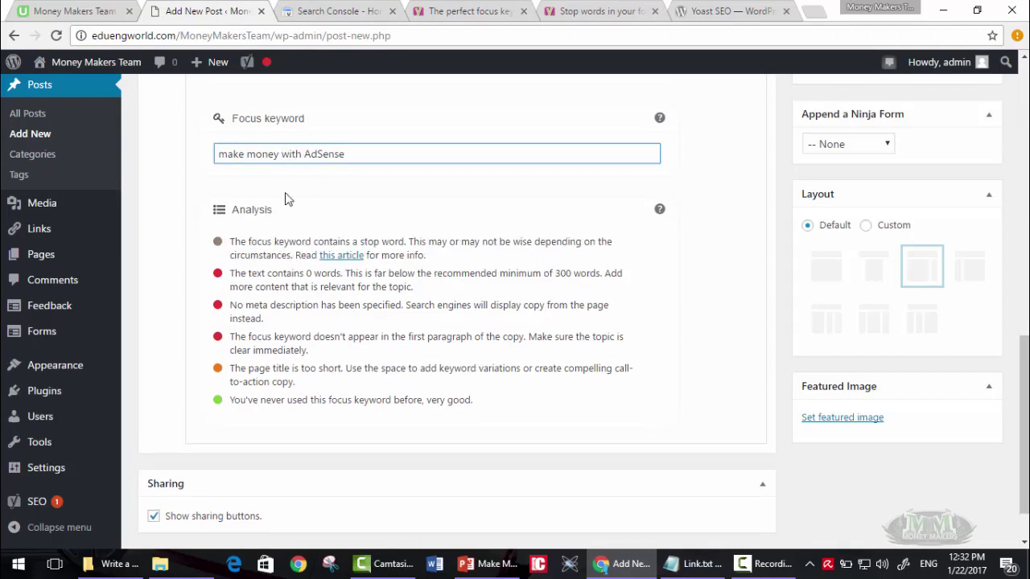
{"action": "double_click", "coordinate": [291, 155]}
{"action": "key", "text": "BackSpace"}
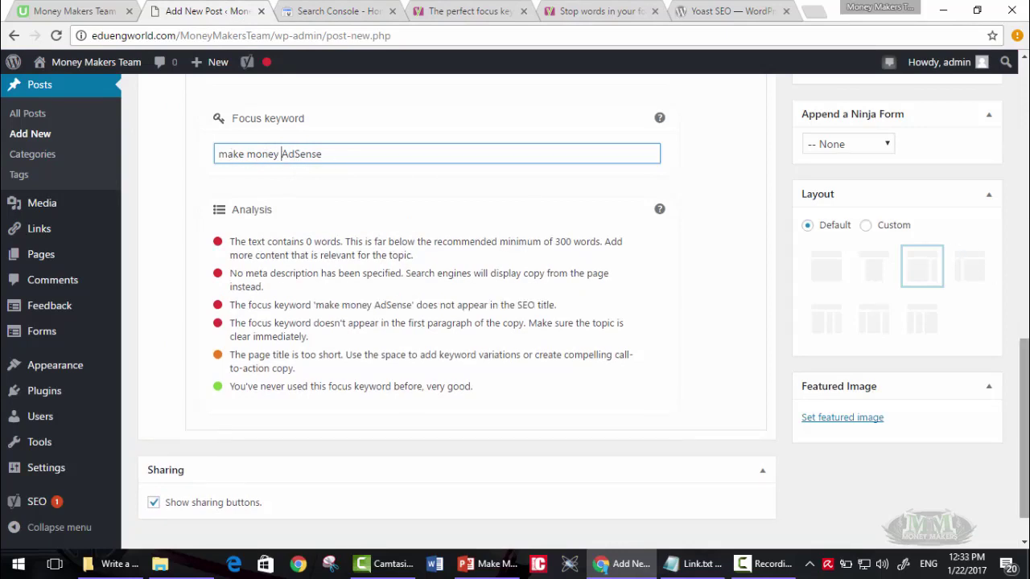
{"action": "scroll", "coordinate": [1023, 426], "scroll_direction": "down", "scroll_amount": 1}
{"action": "type", "text": "usi"}
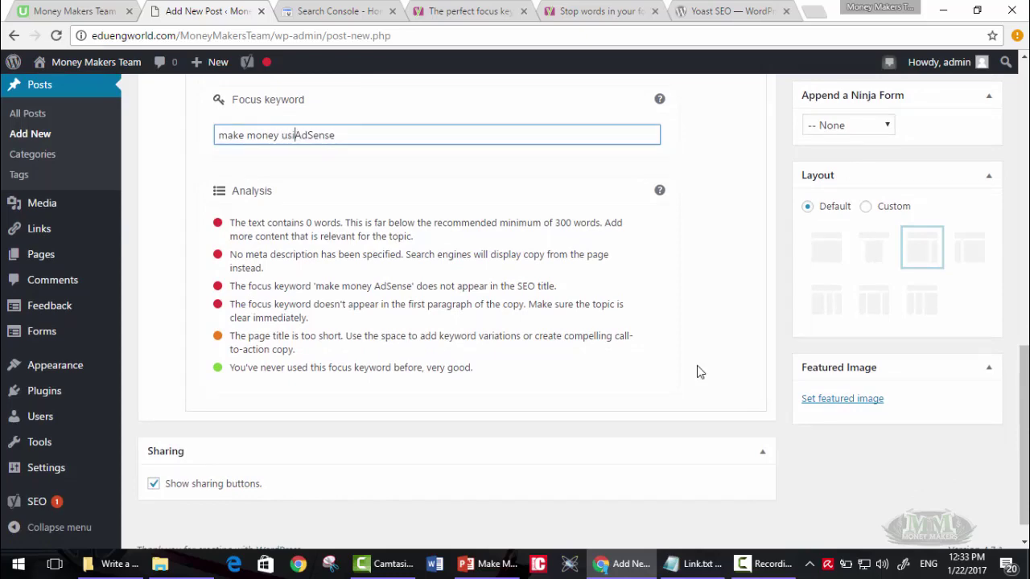
{"action": "type", "text": "ng"}
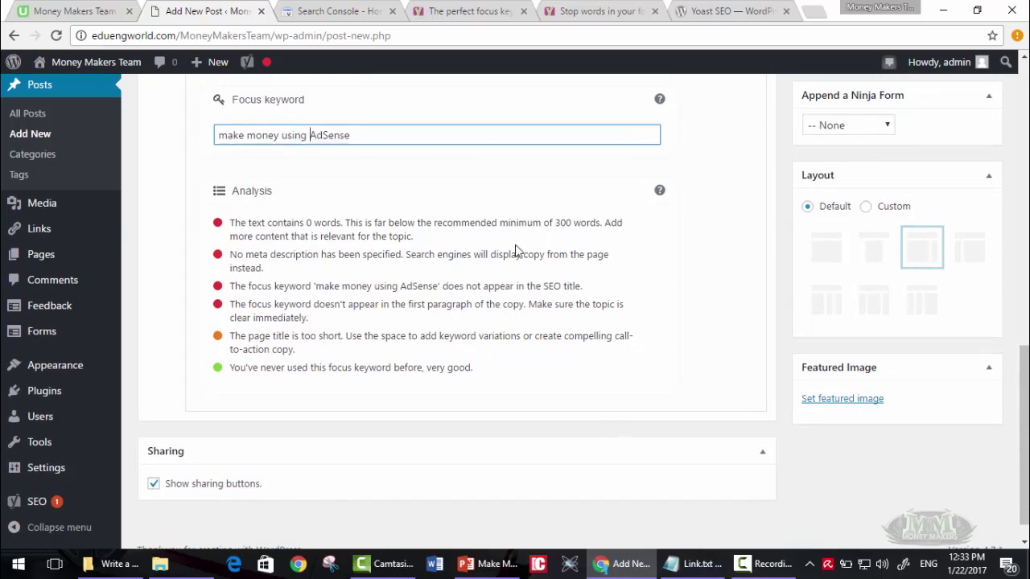
{"action": "key", "text": "ctrl+a"}
Step: Replace the post title with the copied keyword 'make money using AdSense'
{"action": "key", "text": "ctrl+c"}
{"action": "scroll", "coordinate": [401, 242], "scroll_direction": "up", "scroll_amount": 10}
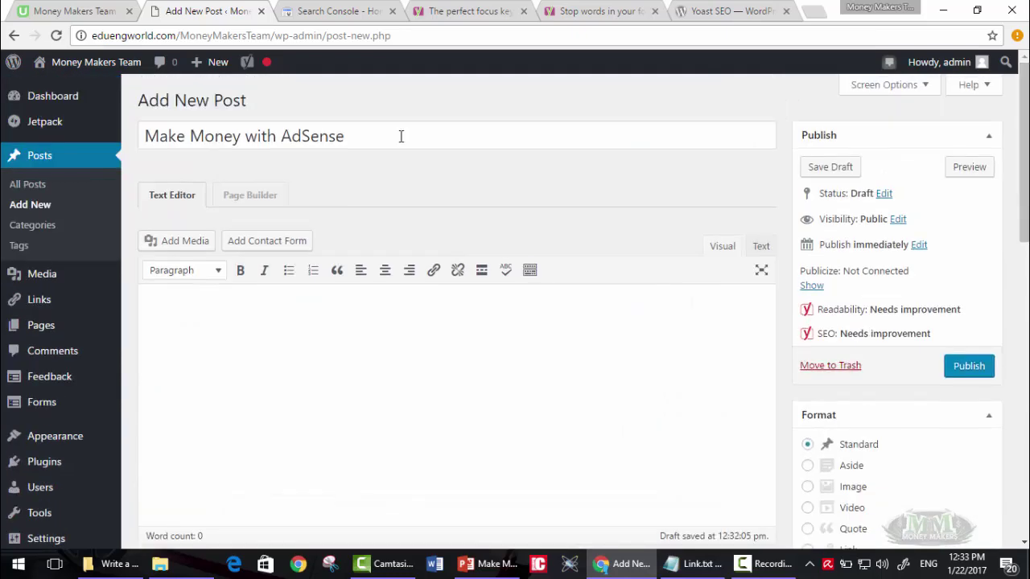
{"action": "triple_click", "coordinate": [359, 131]}
{"action": "key", "text": "ctrl+v"}
Step: Review the Yoast word-count warning about the 300-word minimum
{"action": "scroll", "coordinate": [1019, 131], "scroll_direction": "down", "scroll_amount": 3}
{"action": "scroll", "coordinate": [386, 97], "scroll_direction": "up", "scroll_amount": 3}
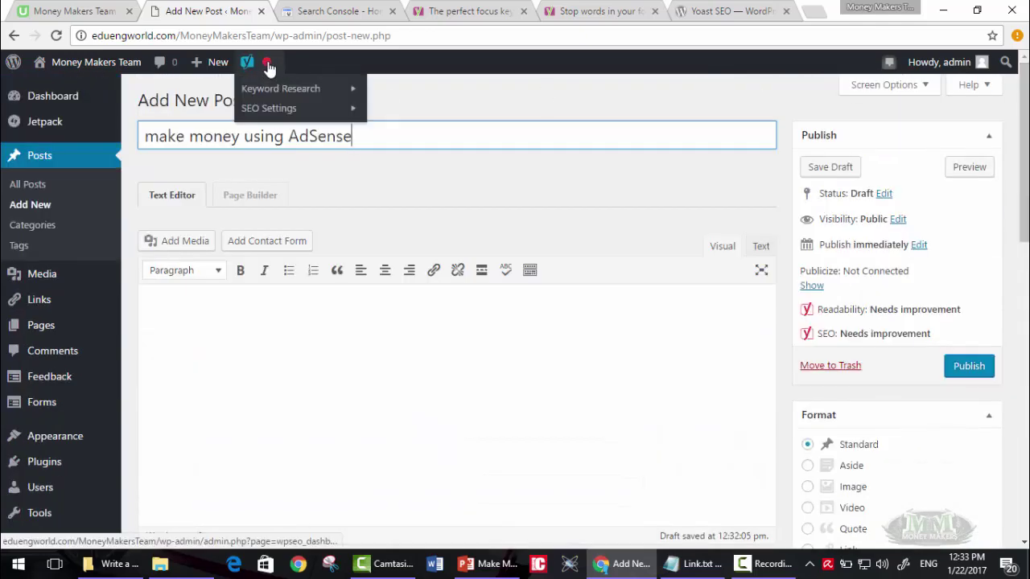
{"action": "scroll", "coordinate": [1022, 362], "scroll_direction": "down", "scroll_amount": 3}
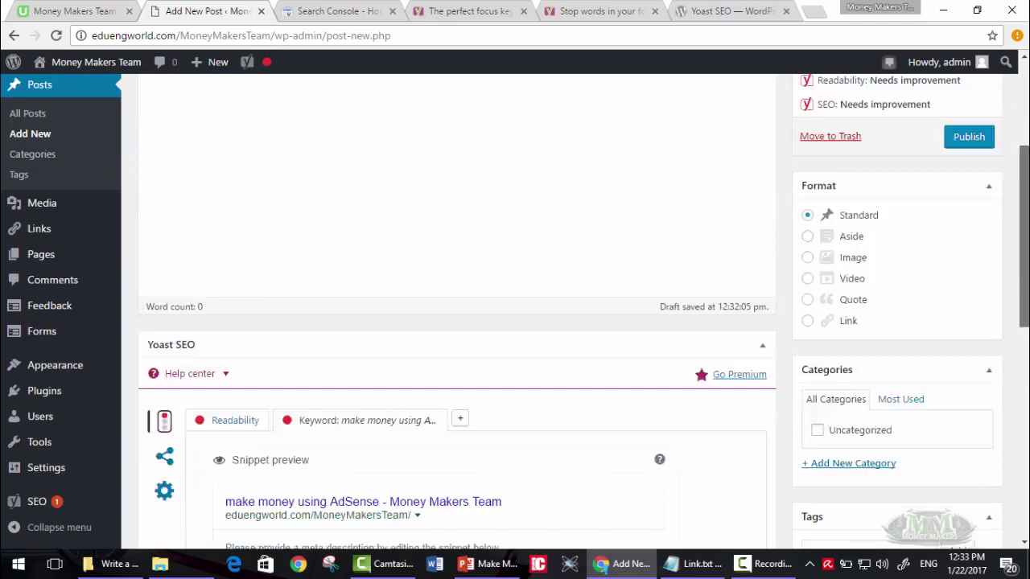
{"action": "scroll", "coordinate": [1022, 362], "scroll_direction": "down", "scroll_amount": 4}
{"action": "scroll", "coordinate": [1021, 362], "scroll_direction": "up", "scroll_amount": 3}
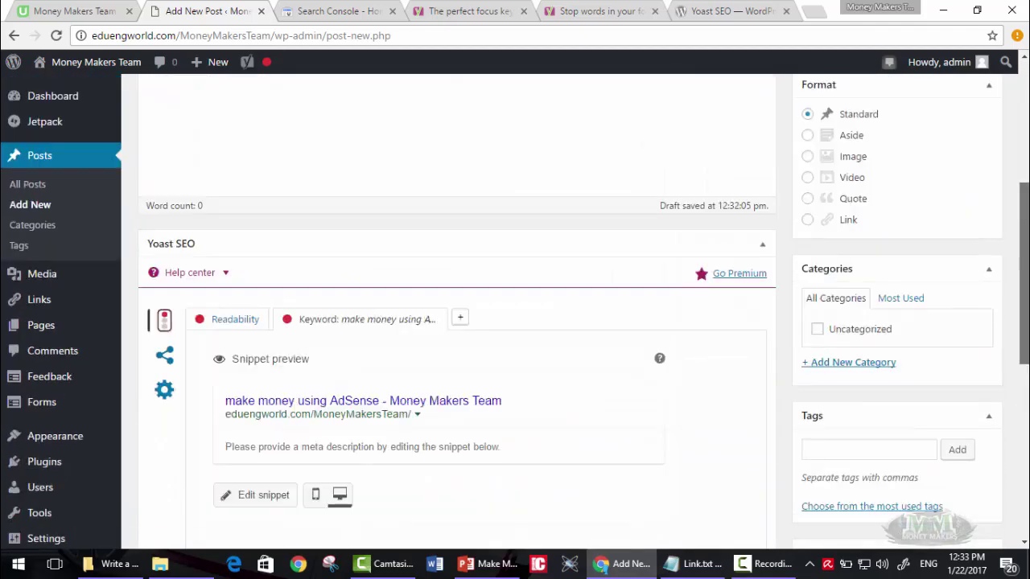
{"action": "scroll", "coordinate": [1022, 363], "scroll_direction": "up", "scroll_amount": 4}
{"action": "scroll", "coordinate": [915, 435], "scroll_direction": "down", "scroll_amount": 2}
{"action": "scroll", "coordinate": [915, 435], "scroll_direction": "down", "scroll_amount": 5}
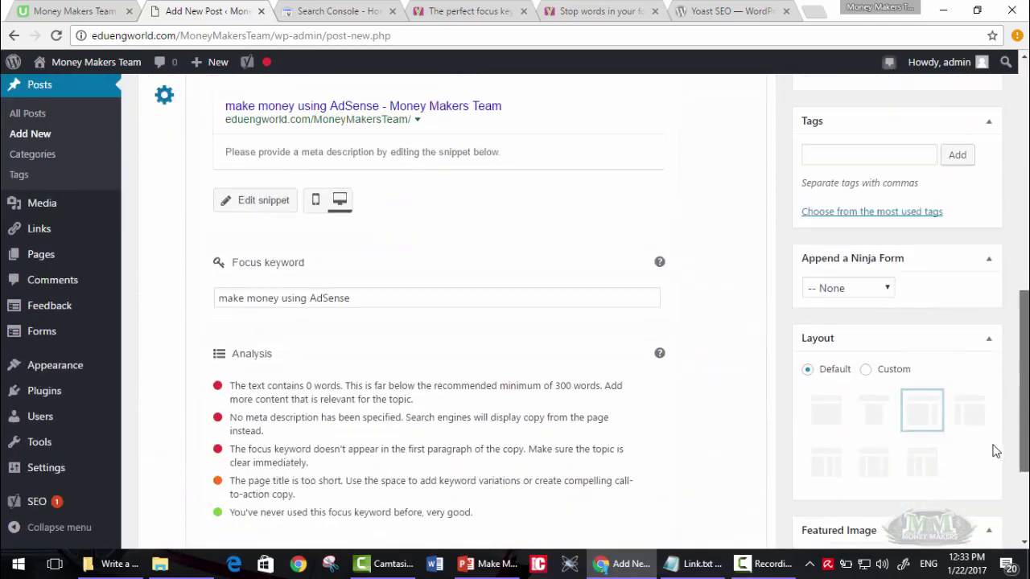
{"action": "scroll", "coordinate": [915, 436], "scroll_direction": "down", "scroll_amount": 2}
{"action": "mouse_move", "coordinate": [268, 243]}
{"action": "left_mouse_down"}
{"action": "mouse_move", "coordinate": [375, 256]}
{"action": "mouse_move", "coordinate": [595, 243]}
{"action": "left_mouse_up"}
{"action": "left_click", "coordinate": [379, 250]}
{"action": "left_click", "coordinate": [487, 242]}
{"action": "left_click", "coordinate": [579, 241]}
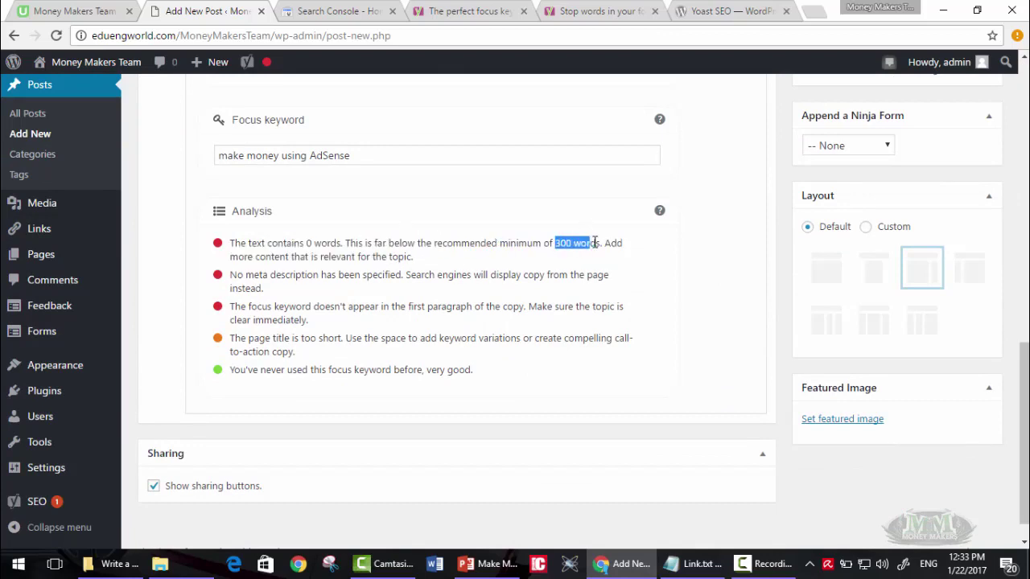
{"action": "left_click", "coordinate": [596, 243]}
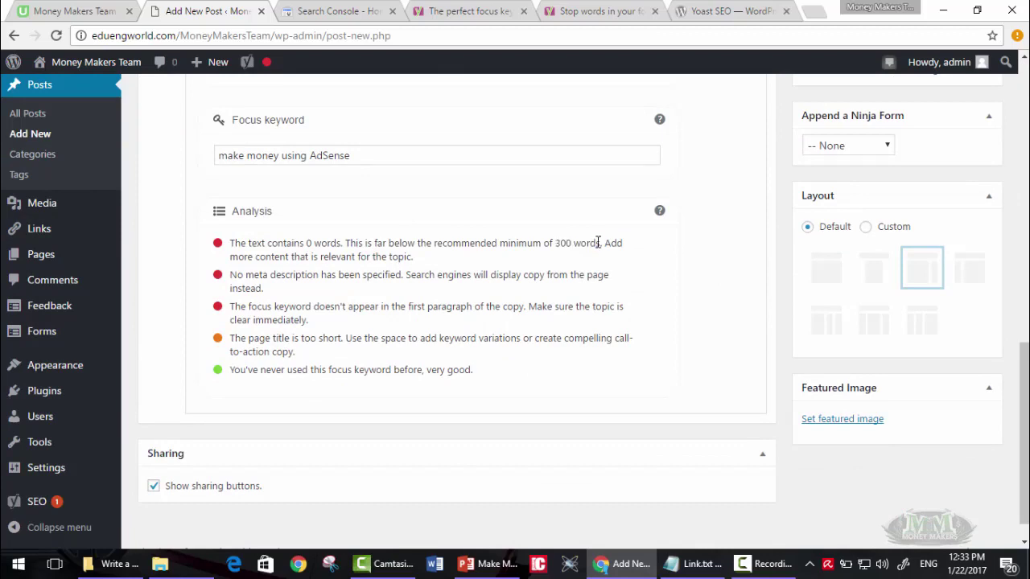
{"action": "mouse_move", "coordinate": [601, 243]}
{"action": "left_mouse_down"}
{"action": "mouse_move", "coordinate": [554, 243]}
{"action": "mouse_move", "coordinate": [600, 239]}
{"action": "left_mouse_up"}
{"action": "left_click", "coordinate": [558, 241]}
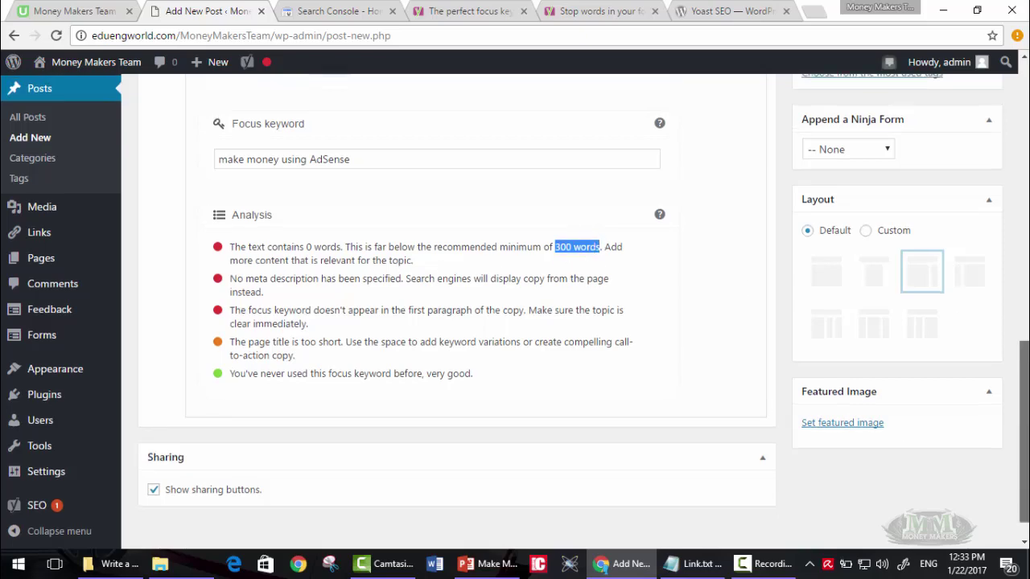
Step: Search Google for the post title 'make money using AdSense'
{"action": "left_click_drag", "start_coordinate": [1023, 434], "coordinate": [1026, 85]}
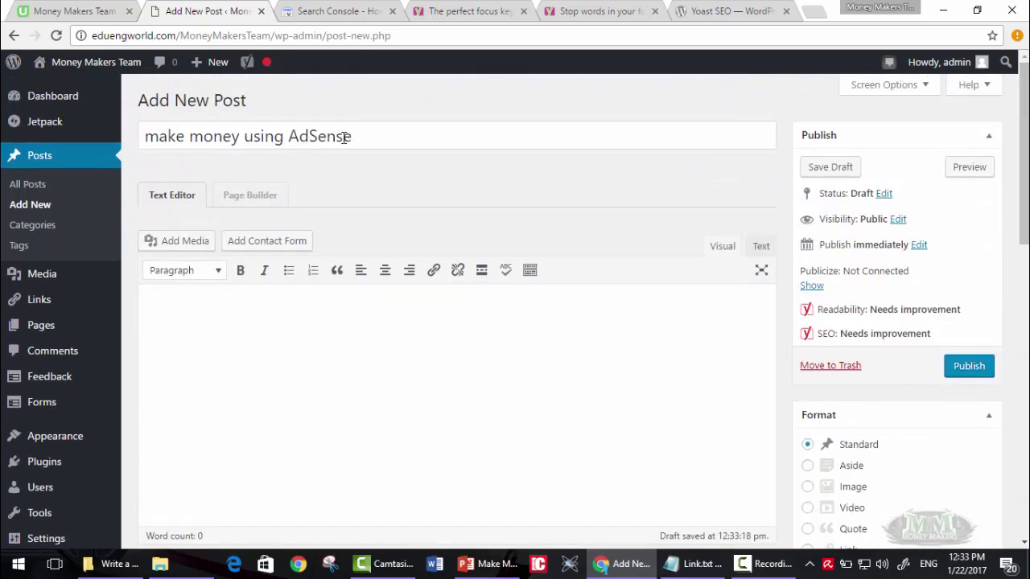
{"action": "triple_click", "coordinate": [334, 142]}
{"action": "right_click", "coordinate": [345, 132]}
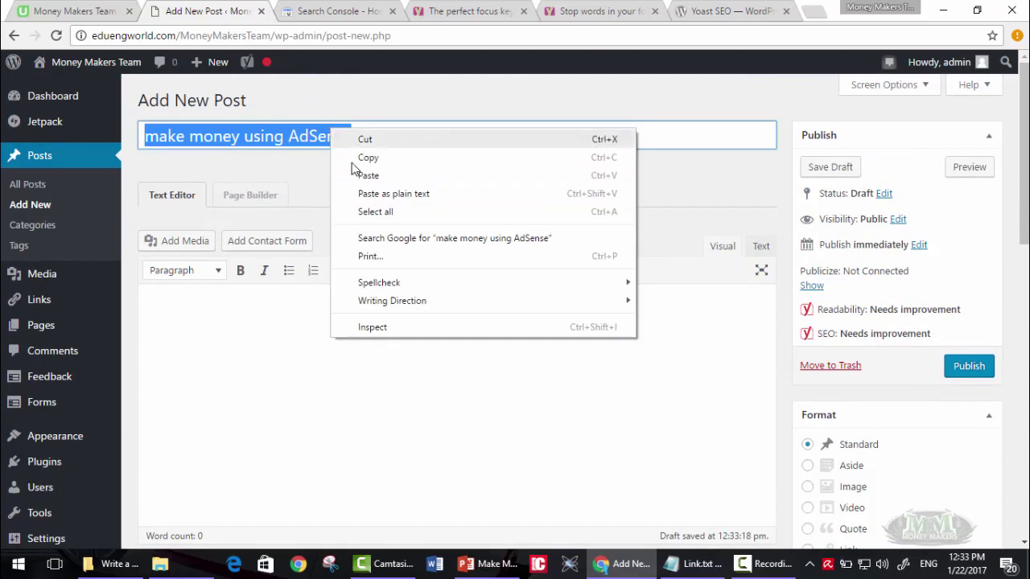
{"action": "left_click", "coordinate": [375, 242]}
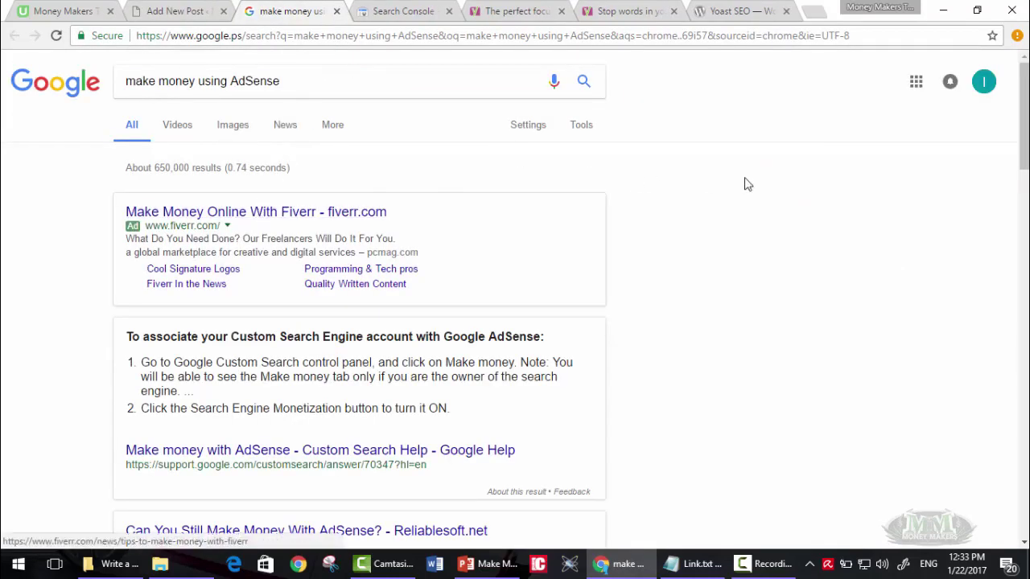
Step: Open the Google Help 'Make money with AdSense' result and select its heading and opening paragraphs
{"action": "scroll", "coordinate": [744, 182], "scroll_direction": "down", "scroll_amount": 1}
{"action": "scroll", "coordinate": [965, 190], "scroll_direction": "down", "scroll_amount": 2}
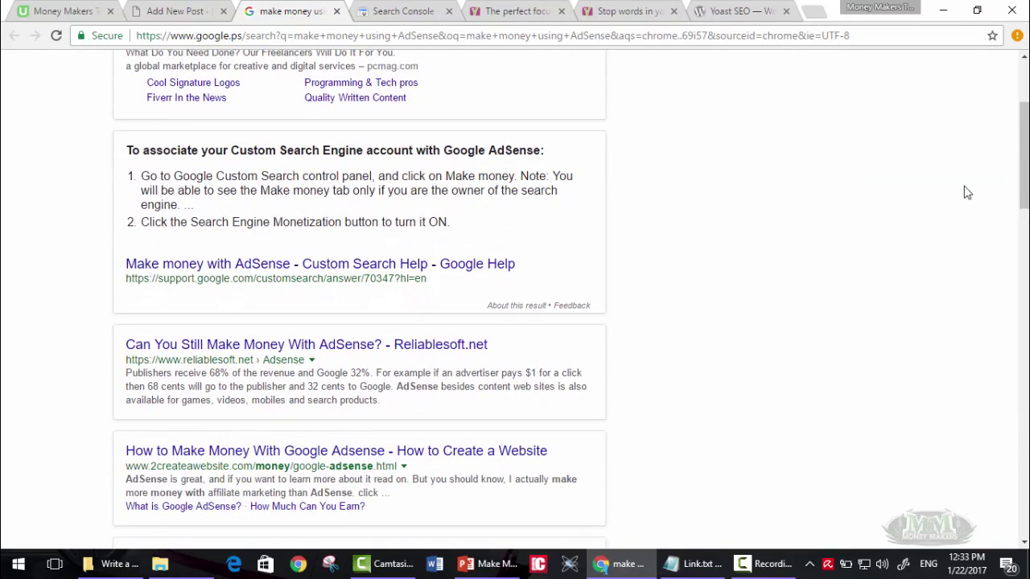
{"action": "left_click", "coordinate": [258, 264]}
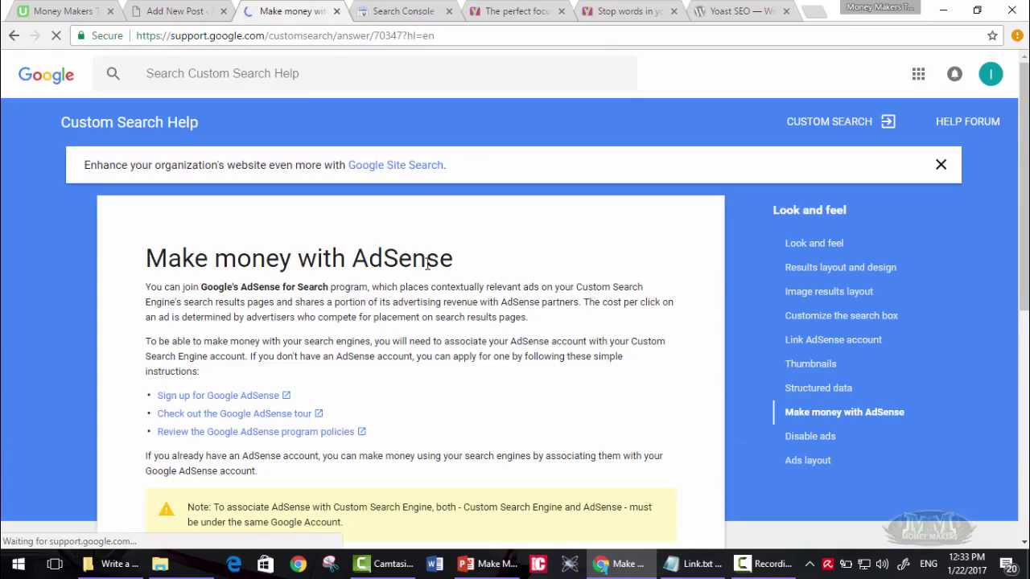
{"action": "scroll", "coordinate": [427, 253], "scroll_direction": "down", "scroll_amount": 2}
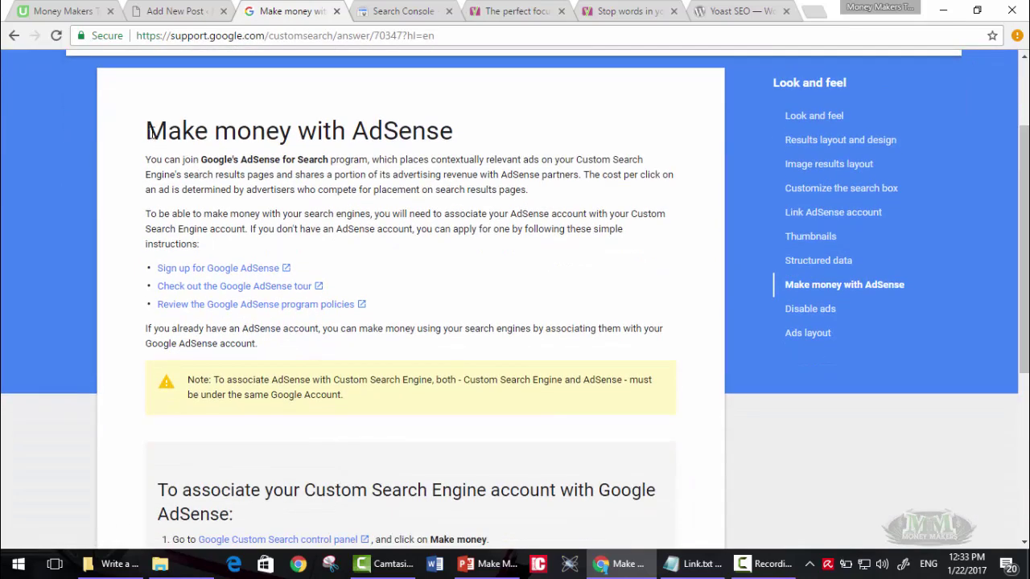
{"action": "mouse_move", "coordinate": [150, 134]}
{"action": "left_mouse_down"}
{"action": "mouse_move", "coordinate": [395, 256]}
{"action": "mouse_move", "coordinate": [394, 285]}
{"action": "left_mouse_up"}
Step: Paste the copied AdSense help text into the empty post body and check its 113-word count
{"action": "left_click", "coordinate": [173, 11]}
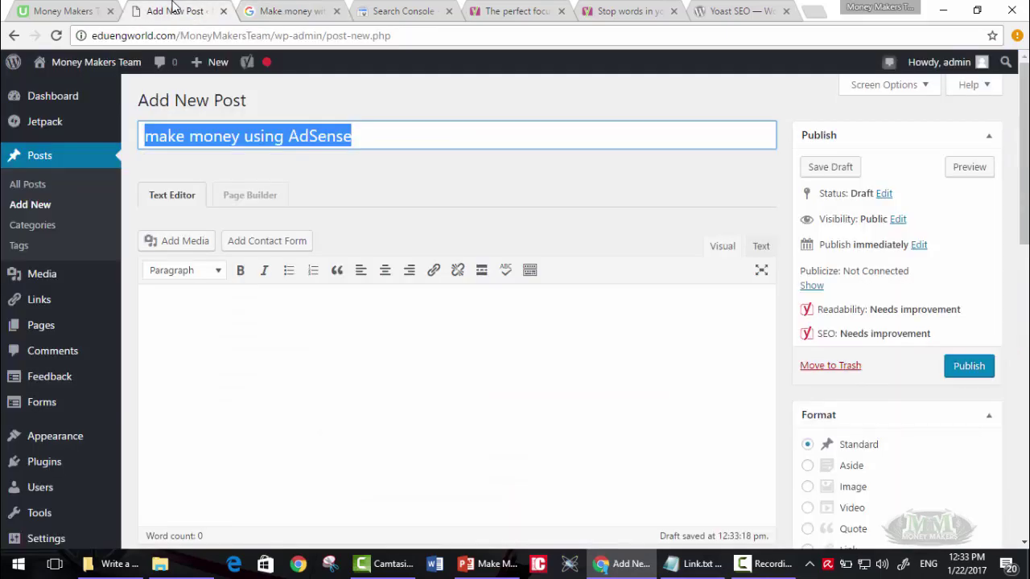
{"action": "left_click", "coordinate": [301, 349]}
{"action": "key", "text": "ctrl+v"}
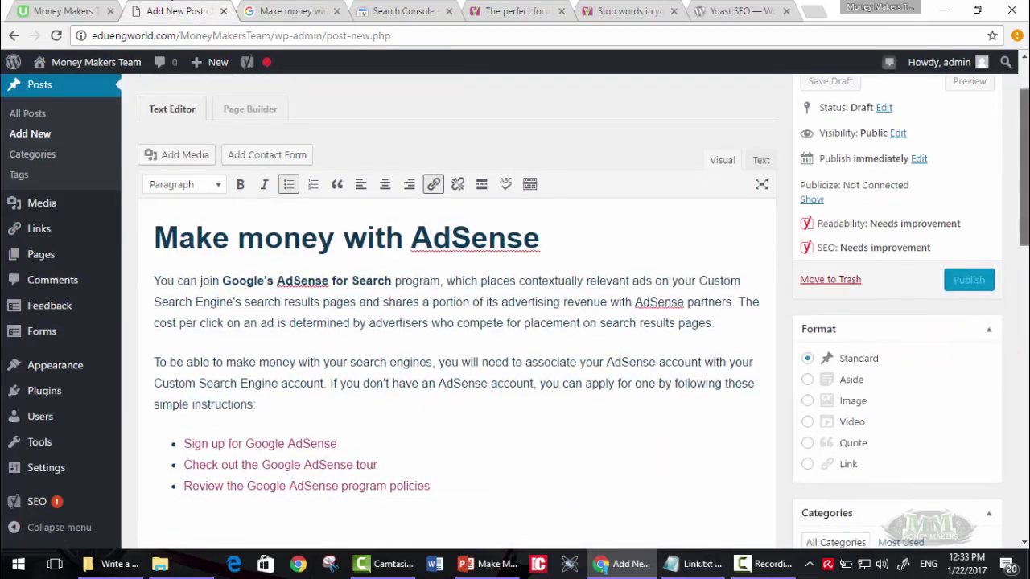
{"action": "scroll", "coordinate": [1006, 414], "scroll_direction": "down", "scroll_amount": 10}
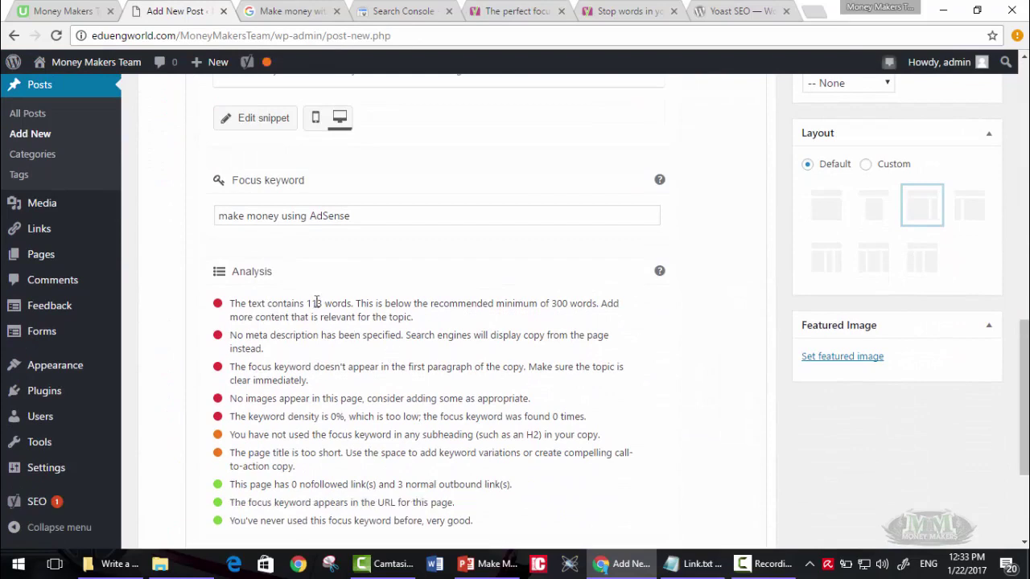
{"action": "double_click", "coordinate": [316, 302]}
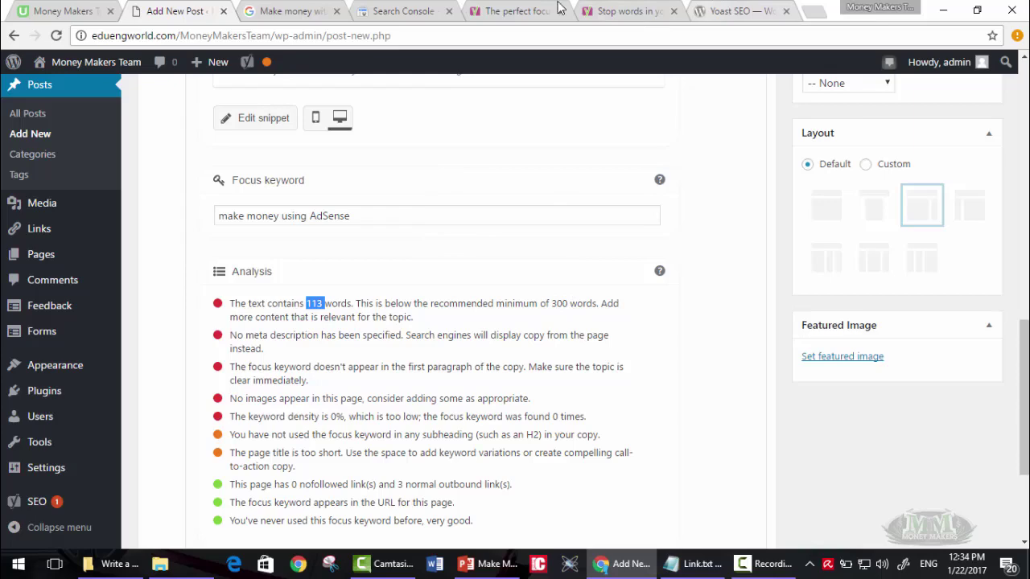
Step: Add the article's Custom Search Engine section as a new paragraph below the bullet list
{"action": "left_click", "coordinate": [305, 11]}
{"action": "scroll", "coordinate": [547, 257], "scroll_direction": "down", "scroll_amount": 2}
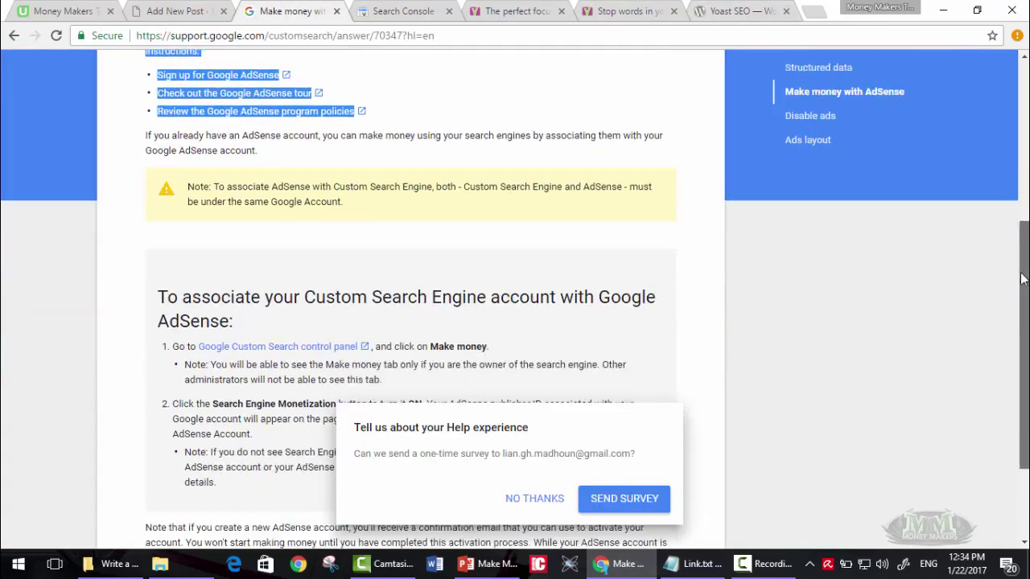
{"action": "scroll", "coordinate": [630, 296], "scroll_direction": "down", "scroll_amount": 2}
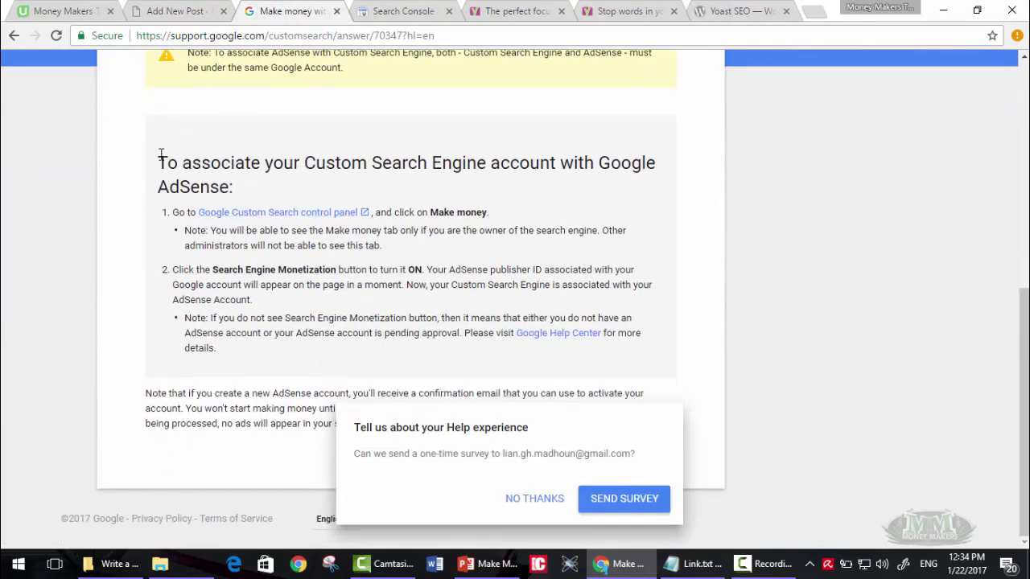
{"action": "left_click_drag", "start_coordinate": [160, 154], "coordinate": [239, 349]}
{"action": "key", "text": "ctrl+c"}
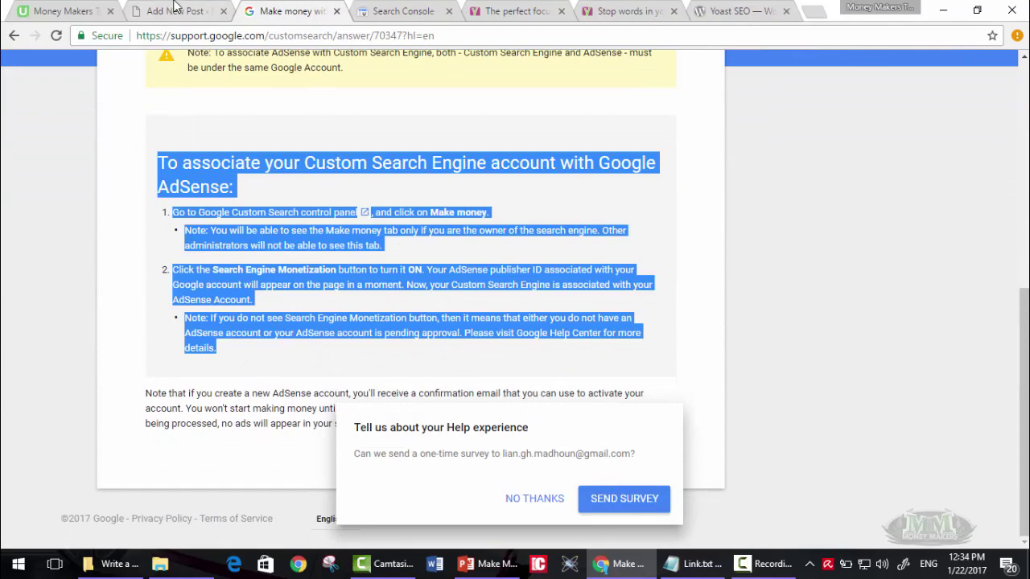
{"action": "left_click", "coordinate": [175, 10]}
{"action": "left_click_drag", "start_coordinate": [1024, 352], "coordinate": [1024, 204]}
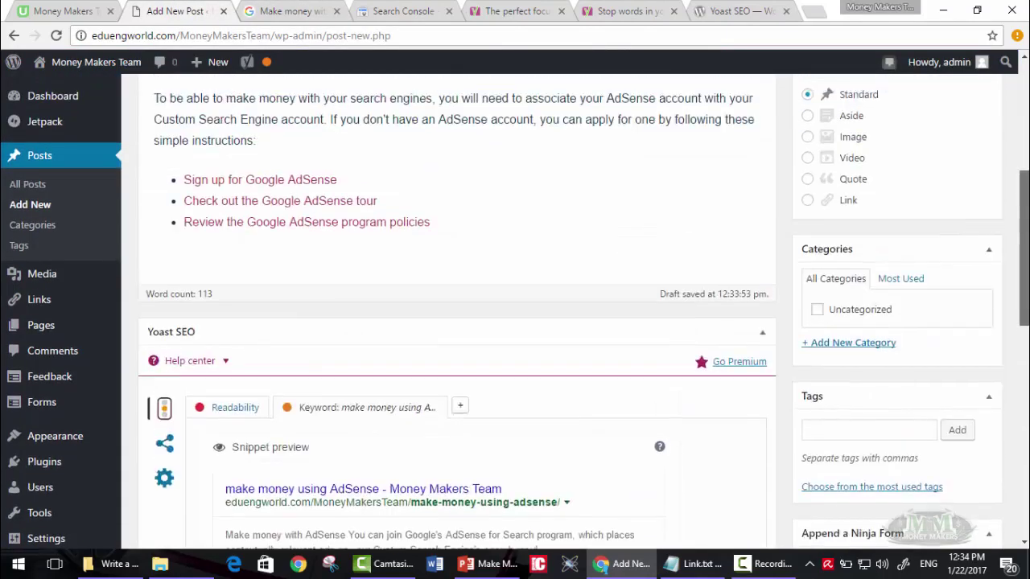
{"action": "scroll", "coordinate": [781, 294], "scroll_direction": "up", "scroll_amount": 2}
{"action": "scroll", "coordinate": [781, 295], "scroll_direction": "down", "scroll_amount": 1}
{"action": "left_click", "coordinate": [486, 316]}
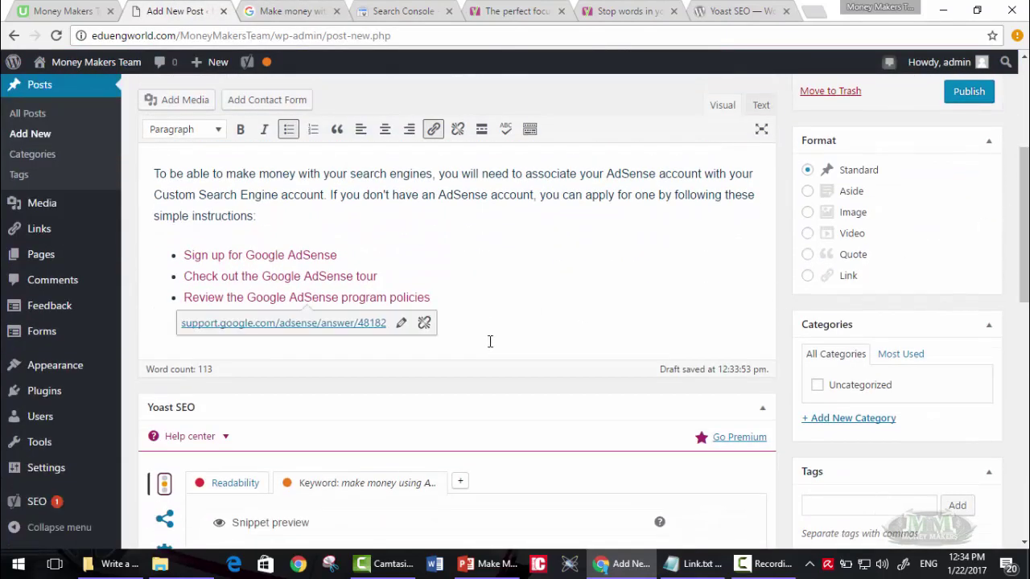
{"action": "key", "text": "Return"}
{"action": "key", "text": "Return"}
{"action": "key", "text": "ctrl+v"}
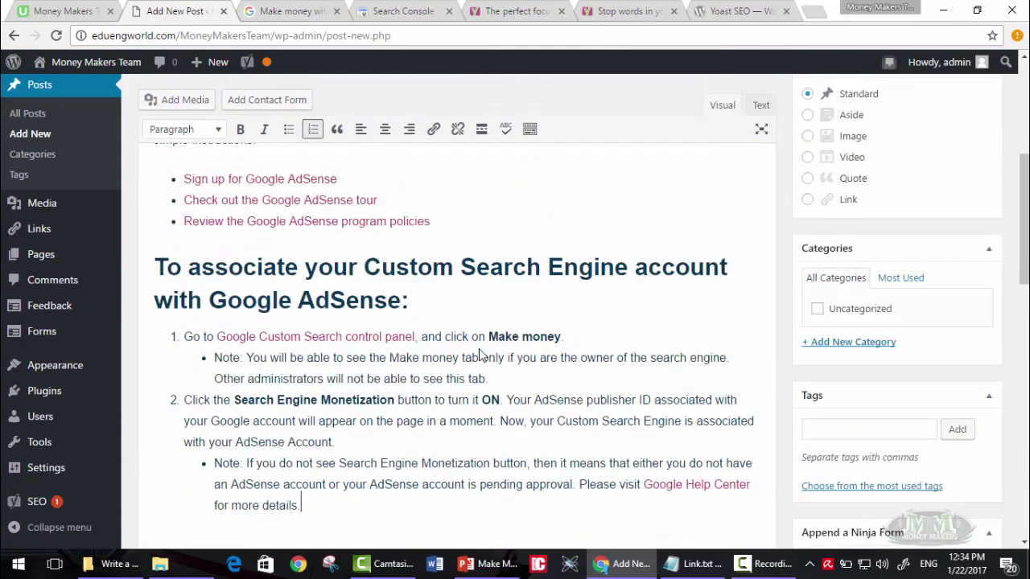
Step: Review the full pasted body, then put the cursor back in the first paragraph
{"action": "left_click_drag", "start_coordinate": [1024, 217], "coordinate": [1025, 446]}
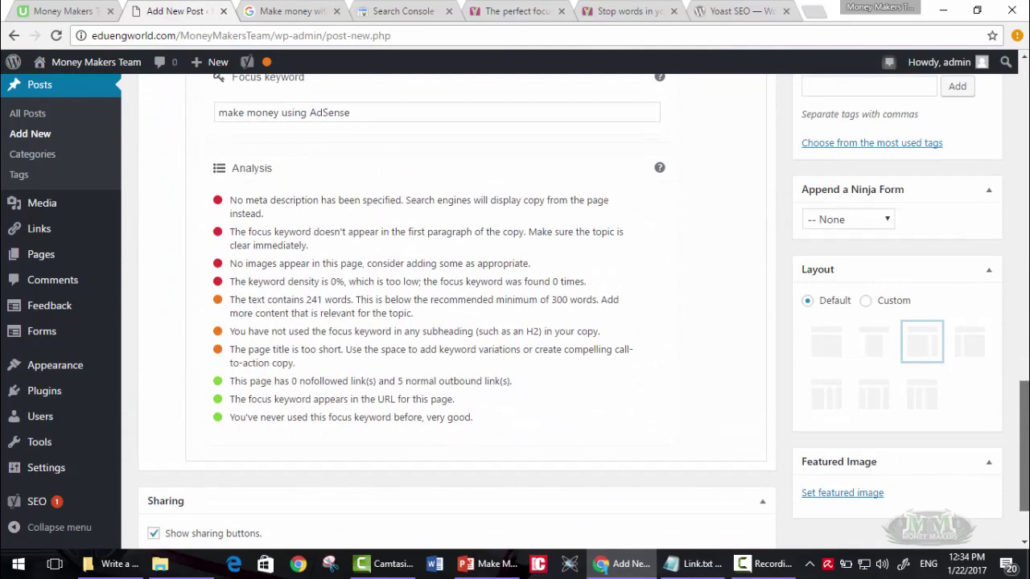
{"action": "scroll", "coordinate": [616, 208], "scroll_direction": "up", "scroll_amount": 10}
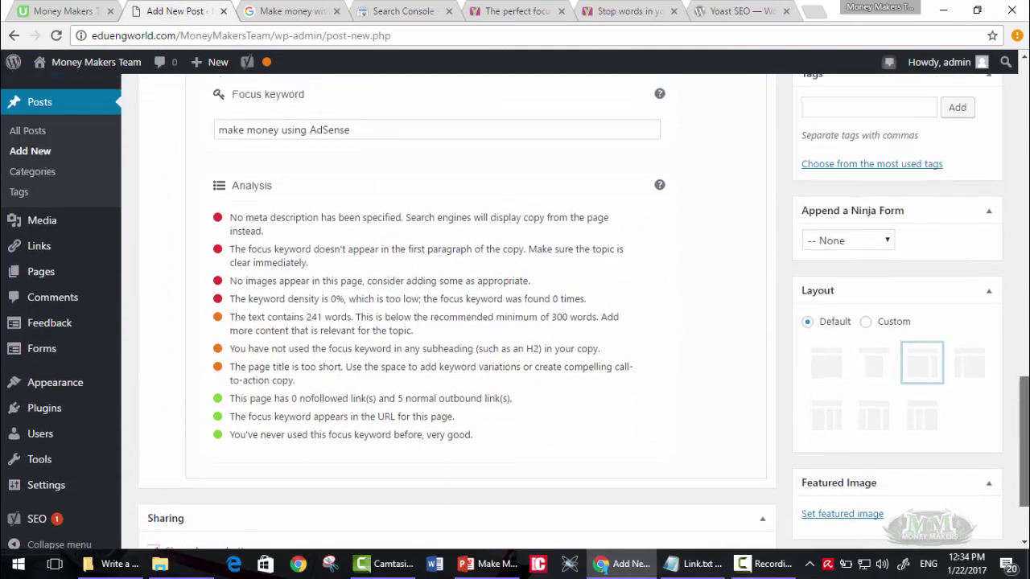
{"action": "scroll", "coordinate": [453, 242], "scroll_direction": "up", "scroll_amount": 1}
{"action": "key", "text": "ctrl+a"}
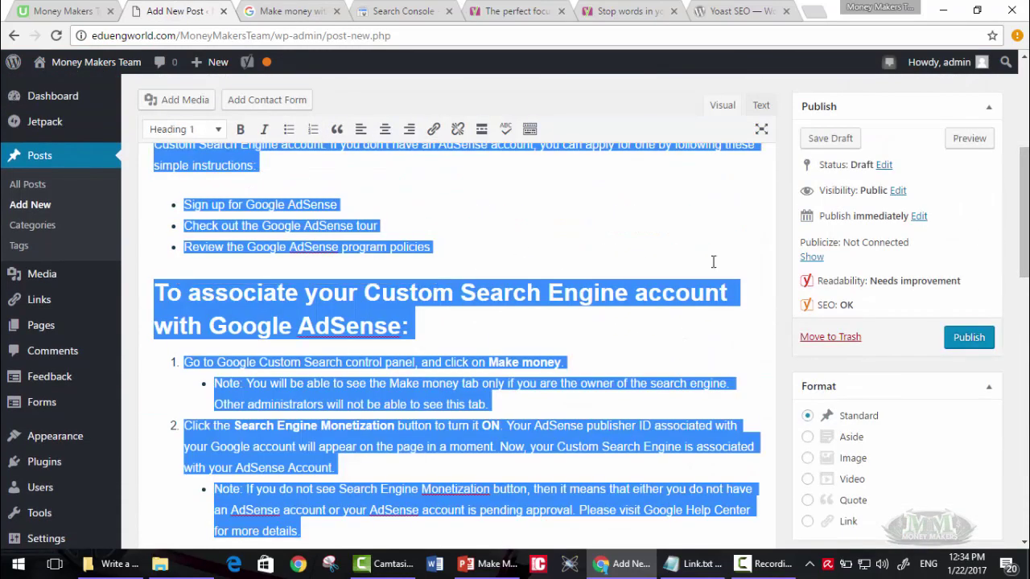
{"action": "scroll", "coordinate": [713, 261], "scroll_direction": "up", "scroll_amount": 1}
{"action": "scroll", "coordinate": [463, 181], "scroll_direction": "up", "scroll_amount": 2}
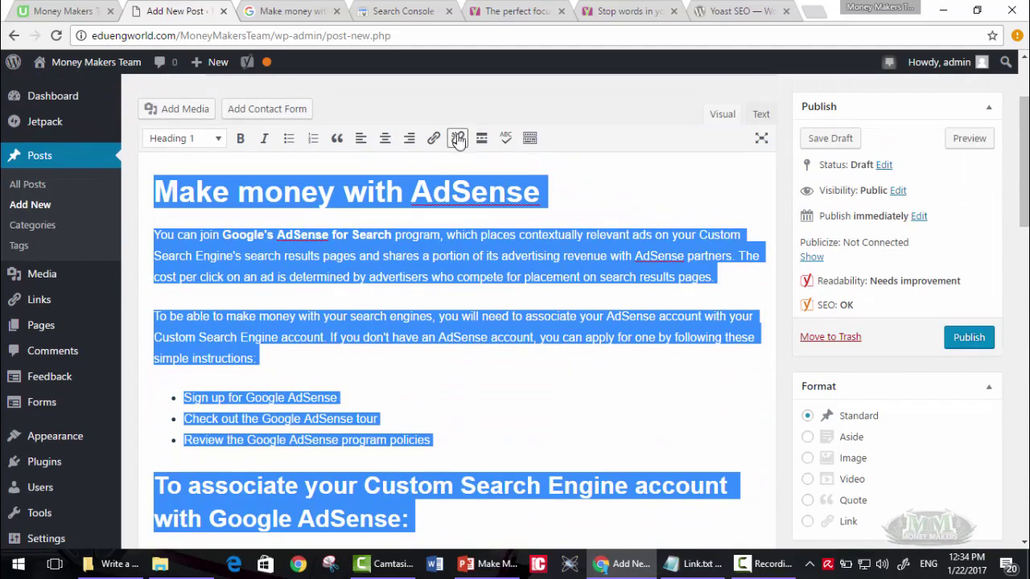
{"action": "left_click", "coordinate": [455, 235]}
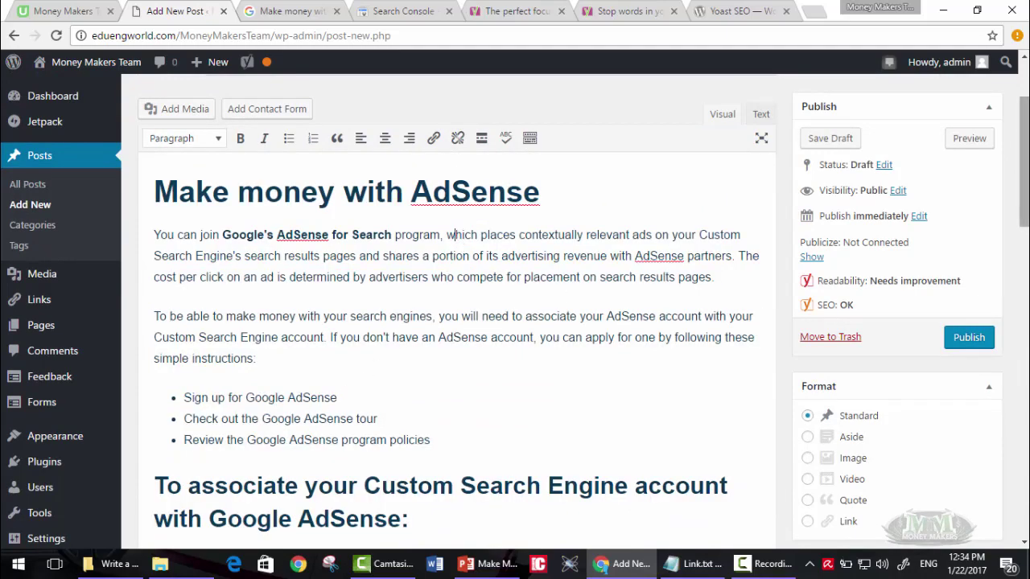
{"action": "left_click_drag", "start_coordinate": [1024, 161], "coordinate": [1024, 165]}
{"action": "scroll", "coordinate": [456, 321], "scroll_direction": "up", "scroll_amount": 1}
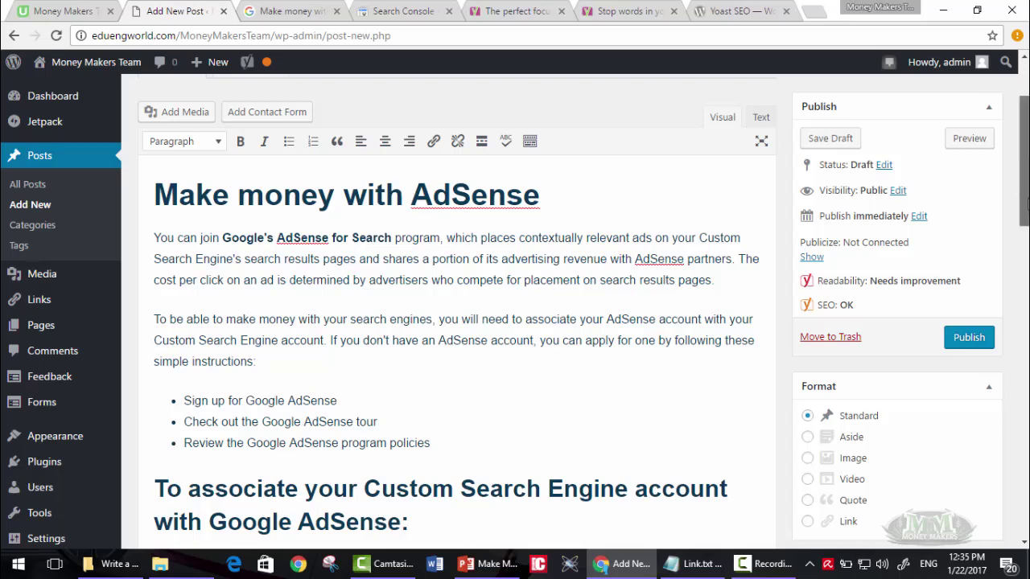
Step: Scroll down to the Yoast SEO analysis and review the meta description warning
{"action": "scroll", "coordinate": [995, 402], "scroll_direction": "down", "scroll_amount": 10}
{"action": "scroll", "coordinate": [995, 435], "scroll_direction": "down", "scroll_amount": 3}
{"action": "scroll", "coordinate": [996, 475], "scroll_direction": "down", "scroll_amount": 4}
{"action": "scroll", "coordinate": [995, 475], "scroll_direction": "down", "scroll_amount": 1}
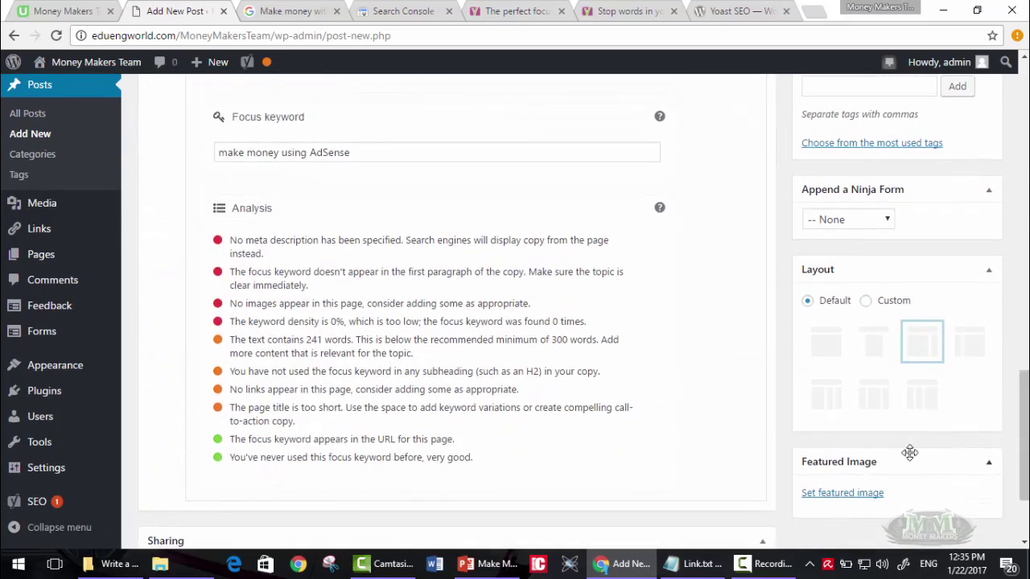
{"action": "left_click_drag", "start_coordinate": [254, 240], "coordinate": [315, 241]}
{"action": "left_click", "coordinate": [348, 241]}
{"action": "left_click_drag", "start_coordinate": [402, 241], "coordinate": [441, 241]}
{"action": "left_click", "coordinate": [453, 241]}
{"action": "left_click_drag", "start_coordinate": [529, 241], "coordinate": [523, 243]}
{"action": "left_click_drag", "start_coordinate": [1023, 436], "coordinate": [1024, 356]}
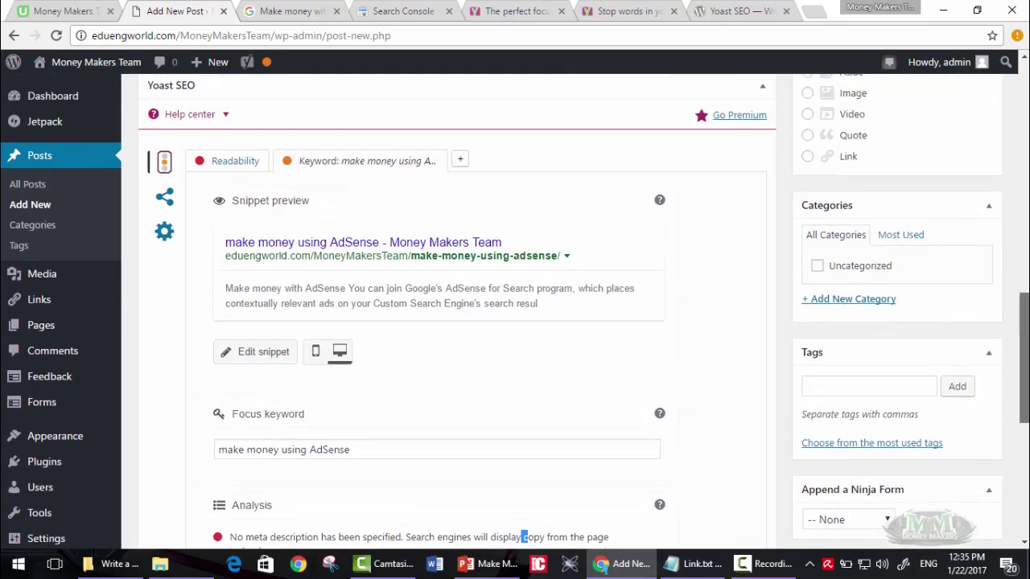
Step: Open the Yoast snippet editor, select the post title, and put the caret in the meta description
{"action": "left_click", "coordinate": [356, 303]}
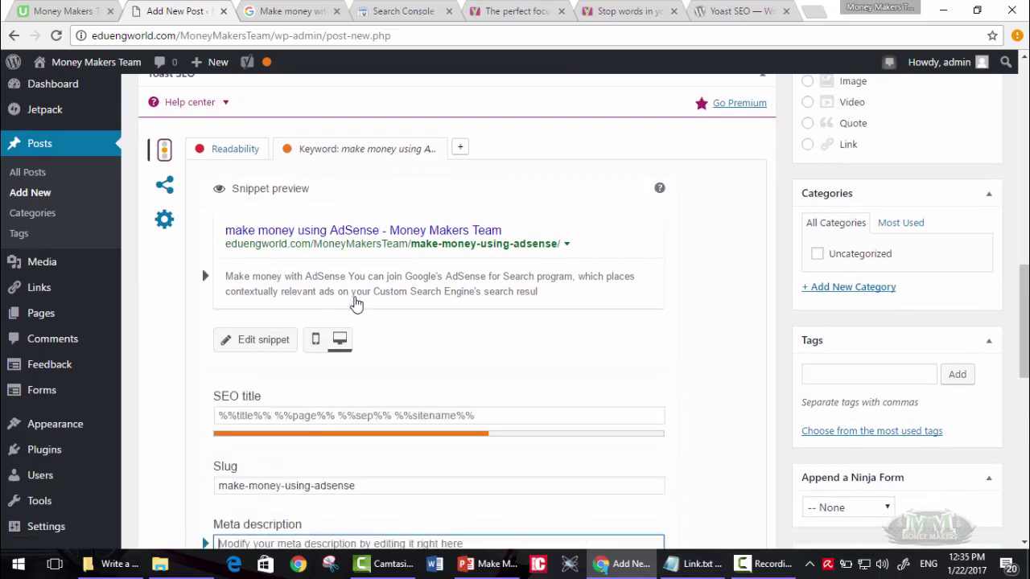
{"action": "left_click_drag", "start_coordinate": [1023, 338], "coordinate": [1023, 387]}
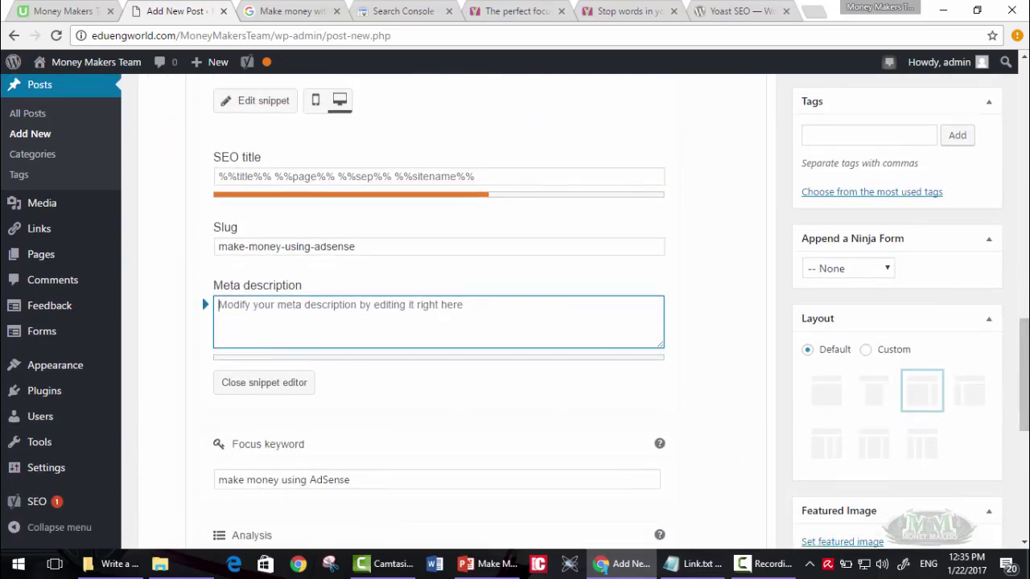
{"action": "scroll", "coordinate": [865, 150], "scroll_direction": "up", "scroll_amount": 15}
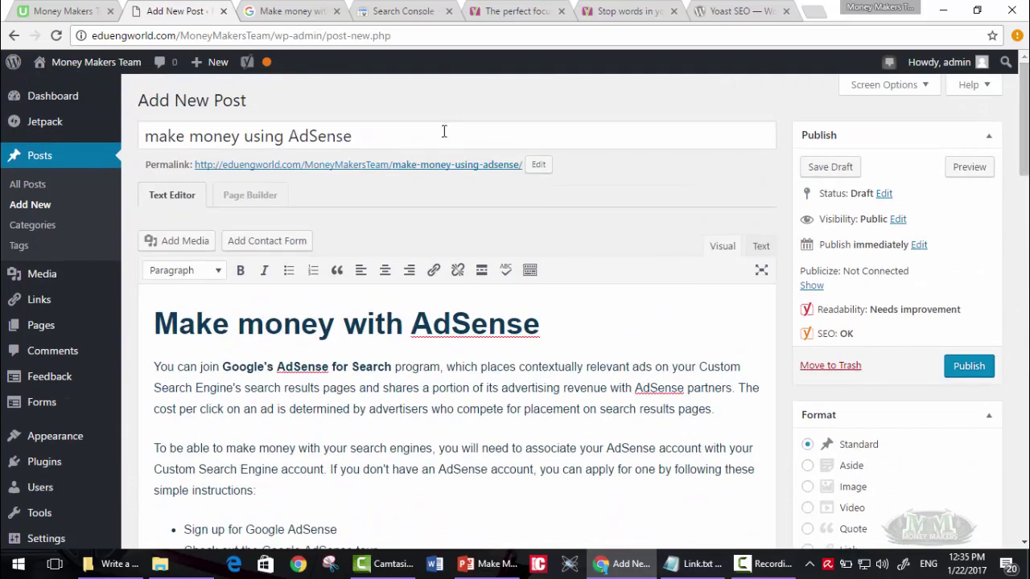
{"action": "triple_click", "coordinate": [444, 131]}
{"action": "key", "text": "ctrl+c"}
{"action": "left_click_drag", "start_coordinate": [1023, 169], "coordinate": [1018, 414]}
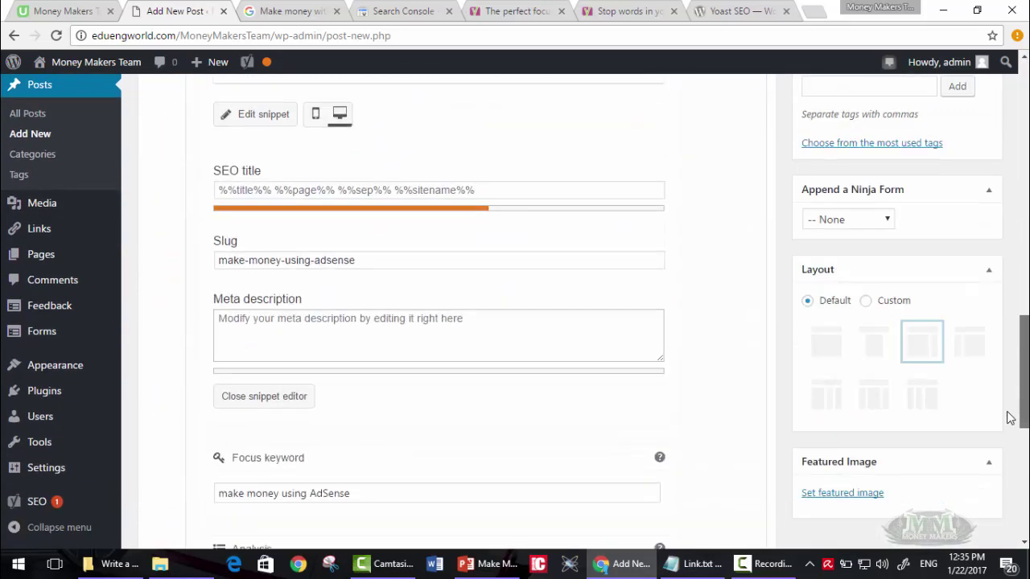
{"action": "left_click", "coordinate": [394, 322]}
Step: Paste the post title into the meta description, then type and correct the rest of the sentence
{"action": "key", "text": "ctrl+v"}
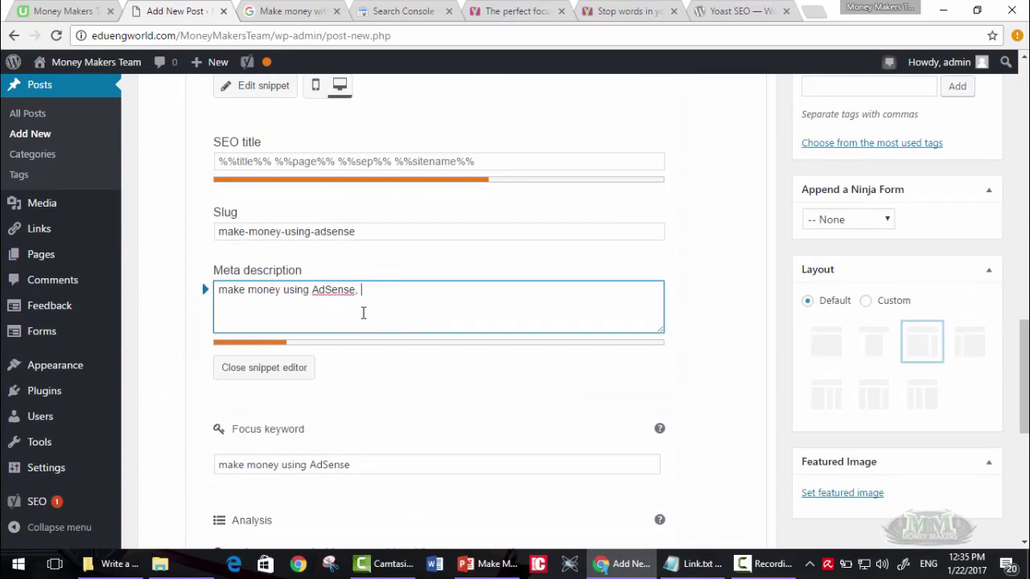
{"action": "type", "text": "you will learn h"}
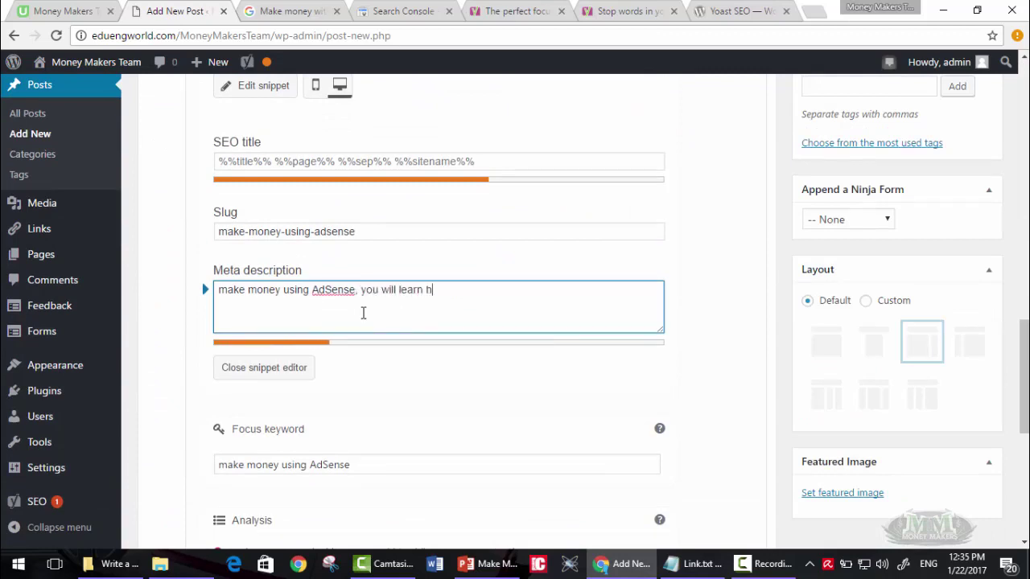
{"action": "type", "text": "ow "}
{"action": "type", "text": "to make big p"}
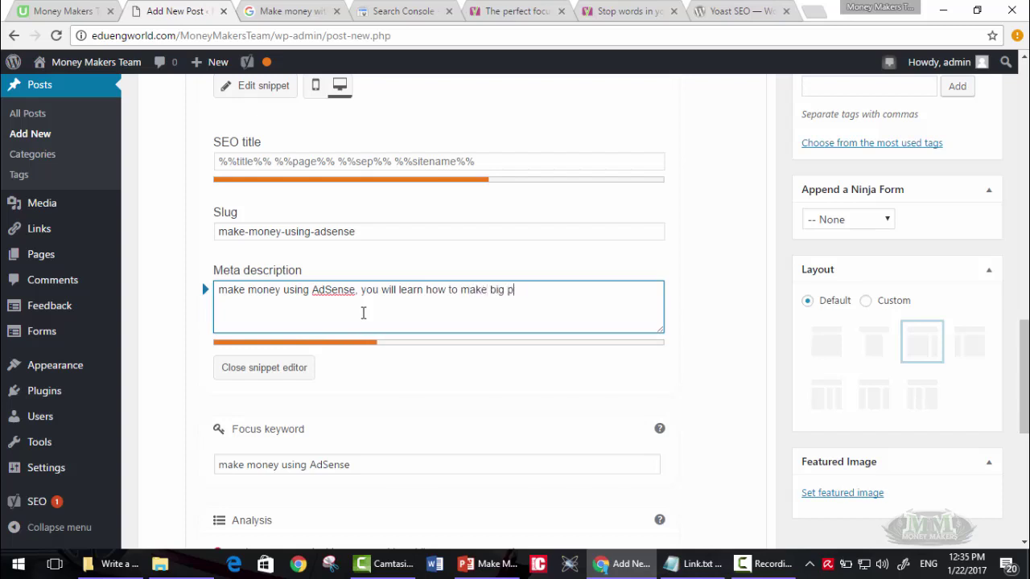
{"action": "type", "text": "rofi"}
{"action": "type", "text": "t using "}
{"action": "type", "text": "Google Ad"}
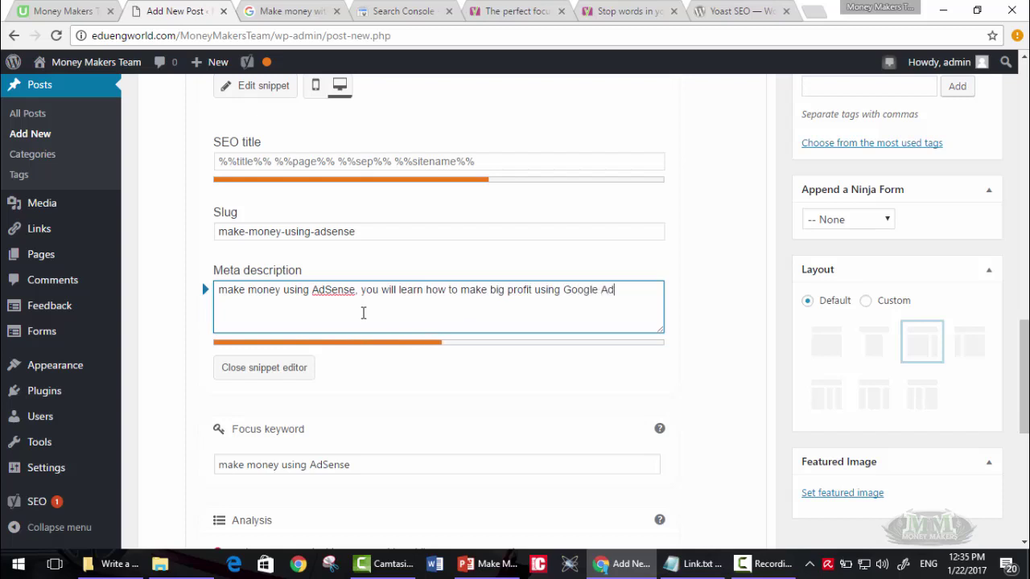
{"action": "type", "text": "ens"}
{"action": "type", "text": "e, and "}
{"action": "type", "text": "ree"}
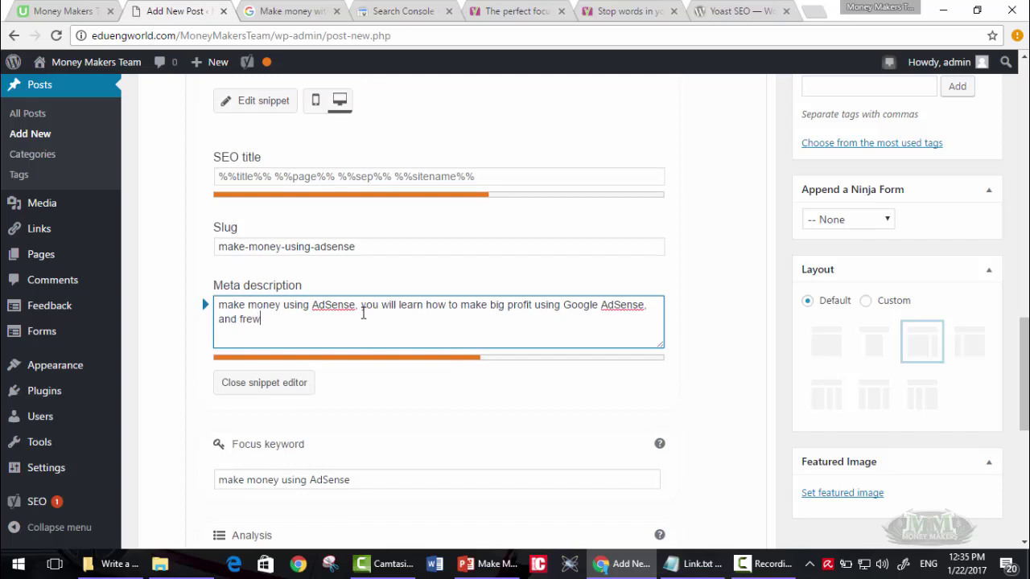
{"action": "key", "text": "BackSpace"}
{"action": "key", "text": "BackSpace"}
{"action": "key", "text": "BackSpace"}
{"action": "key", "text": "BackSpace"}
{"action": "type", "text": "(ot"}
{"action": "type", "text": "of te"}
{"action": "type", "text": "iques"}
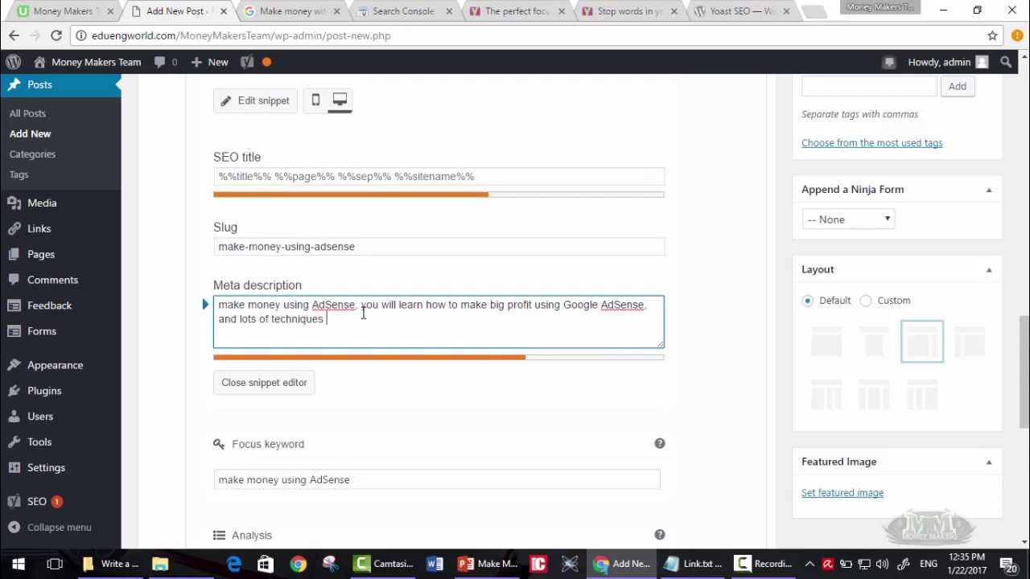
{"action": "type", "text": "hat w"}
{"action": "type", "text": "ill help"}
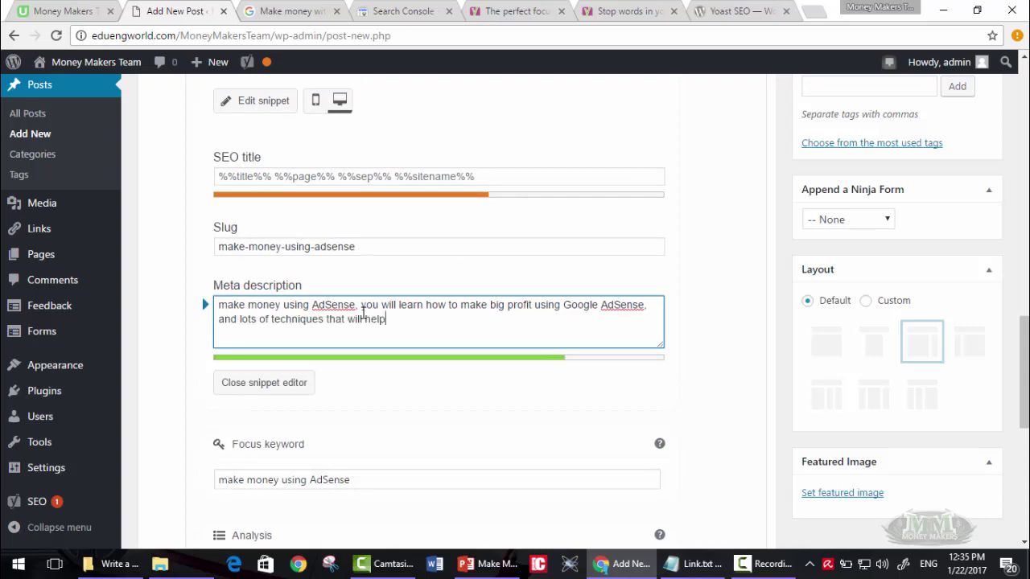
{"action": "type", "text": " you ran"}
{"action": "type", "text": "k bet"}
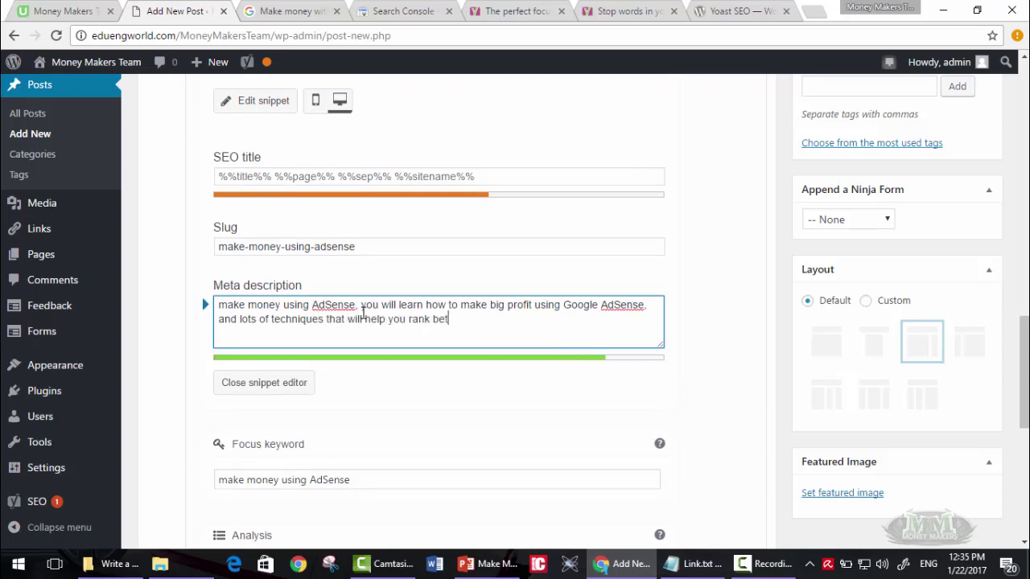
{"action": "type", "text": " in"}
{"action": "type", "text": "EO"}
{"action": "key", "text": "BackSpace"}
{"action": "key", "text": "BackSpace"}
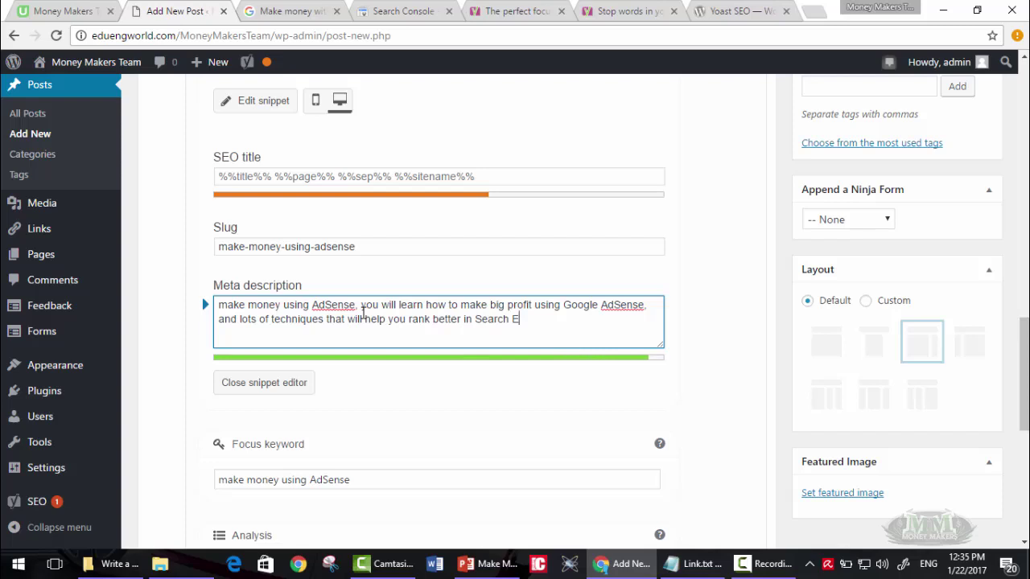
{"action": "type", "text": "ine"}
{"action": "type", "text": "s"}
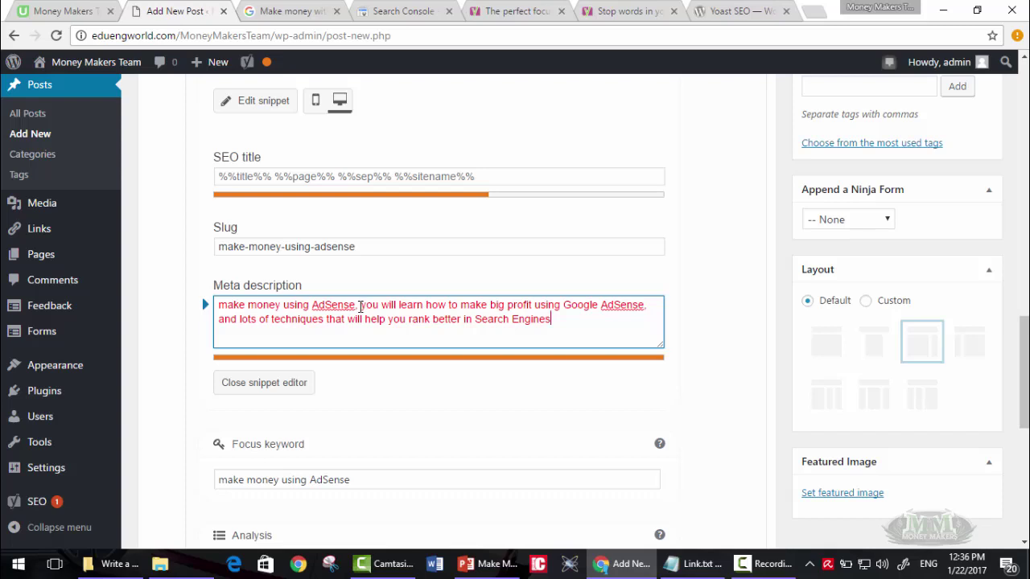
{"action": "key", "text": "ctrl+z"}
{"action": "type", "text": "."}
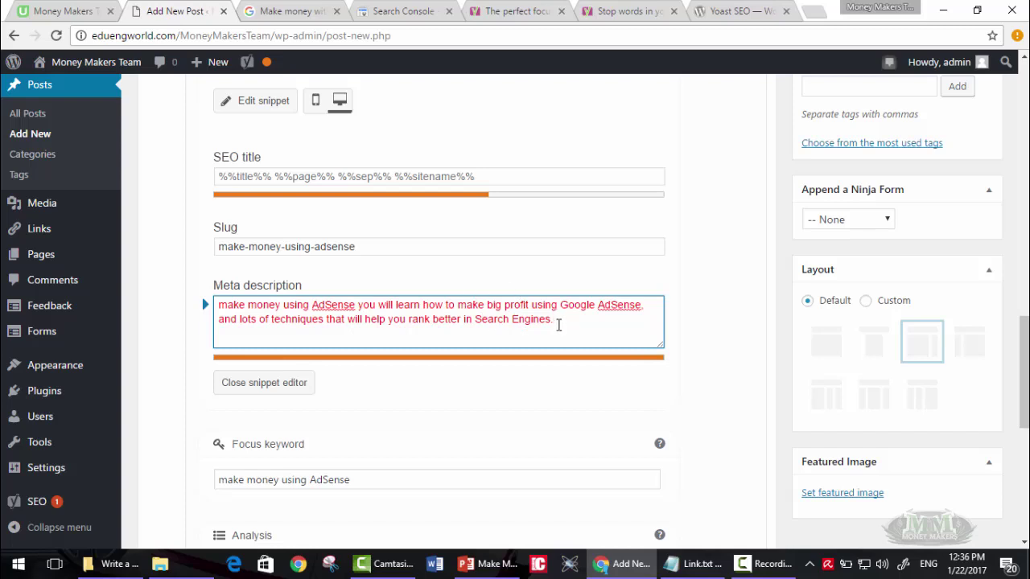
Step: Capitalise the description's first letter to 'M', drop the trailing period, and close the snippet editor
{"action": "left_click_drag", "start_coordinate": [552, 319], "coordinate": [552, 319]}
{"action": "left_click_drag", "start_coordinate": [560, 320], "coordinate": [219, 304]}
{"action": "left_click", "coordinate": [228, 304]}
{"action": "type", "text": "M"}
{"action": "key", "text": "BackSpace"}
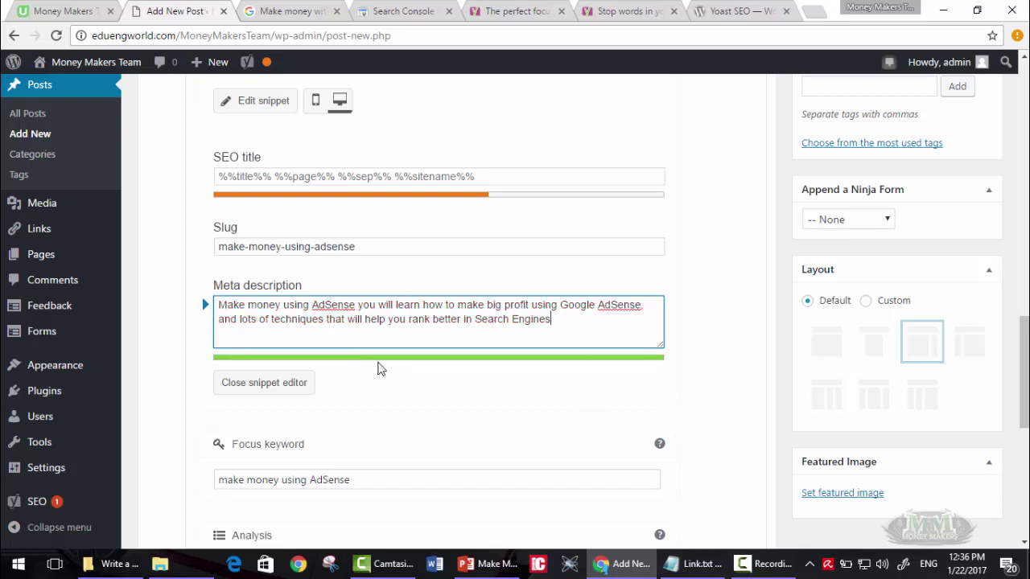
{"action": "left_click", "coordinate": [294, 382]}
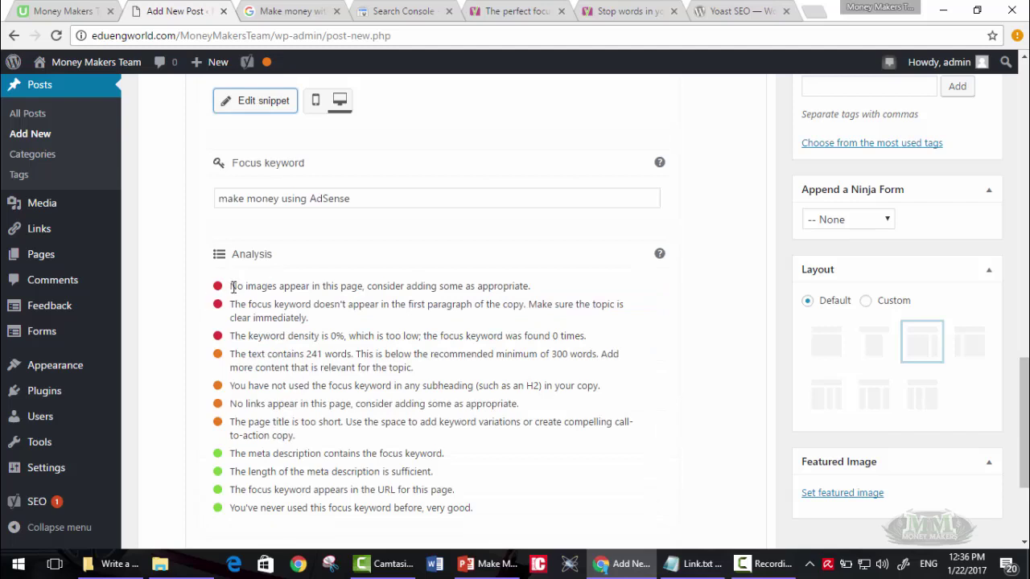
{"action": "left_click_drag", "start_coordinate": [232, 286], "coordinate": [545, 288]}
{"action": "left_click", "coordinate": [545, 290]}
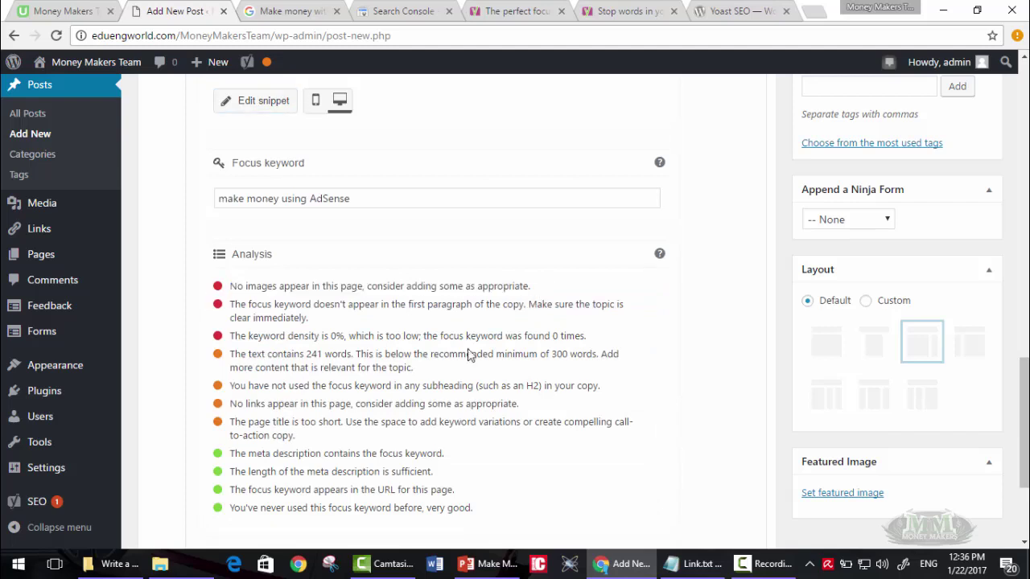
{"action": "left_click_drag", "start_coordinate": [248, 454], "coordinate": [412, 455]}
{"action": "left_click", "coordinate": [410, 454]}
{"action": "left_click_drag", "start_coordinate": [483, 510], "coordinate": [232, 453]}
{"action": "left_click", "coordinate": [416, 486]}
{"action": "mouse_move", "coordinate": [480, 510]}
{"action": "left_mouse_down"}
{"action": "mouse_move", "coordinate": [330, 422]}
{"action": "mouse_move", "coordinate": [214, 286]}
{"action": "left_mouse_up"}
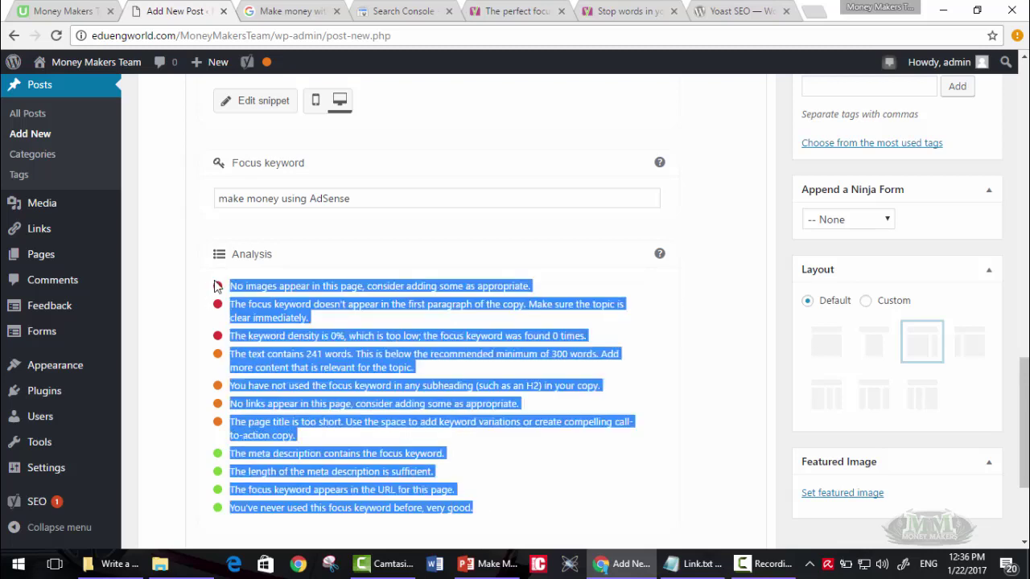
{"action": "left_click", "coordinate": [219, 292]}
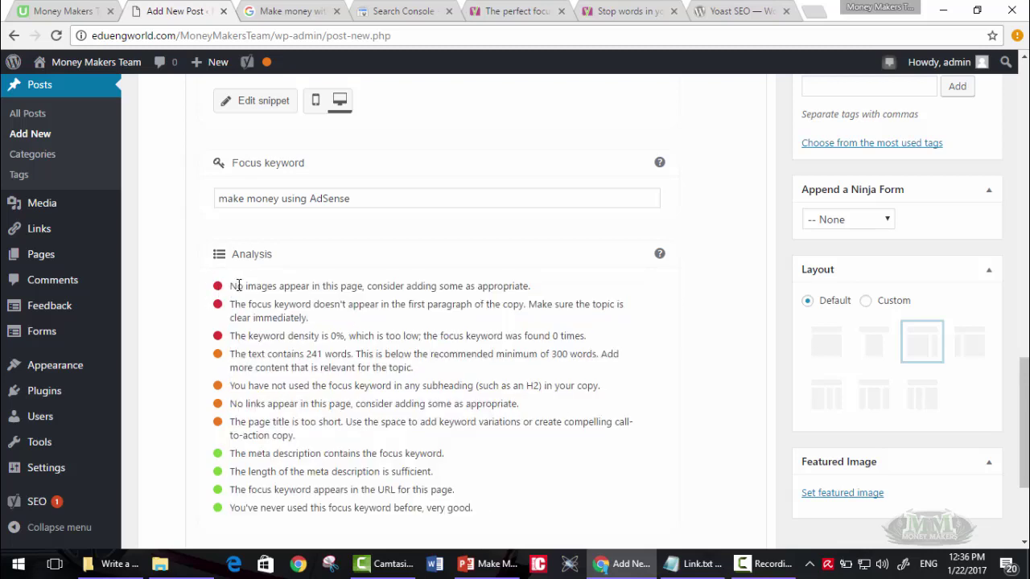
{"action": "left_click_drag", "start_coordinate": [241, 286], "coordinate": [511, 288]}
{"action": "left_click", "coordinate": [385, 286]}
{"action": "left_click", "coordinate": [510, 287]}
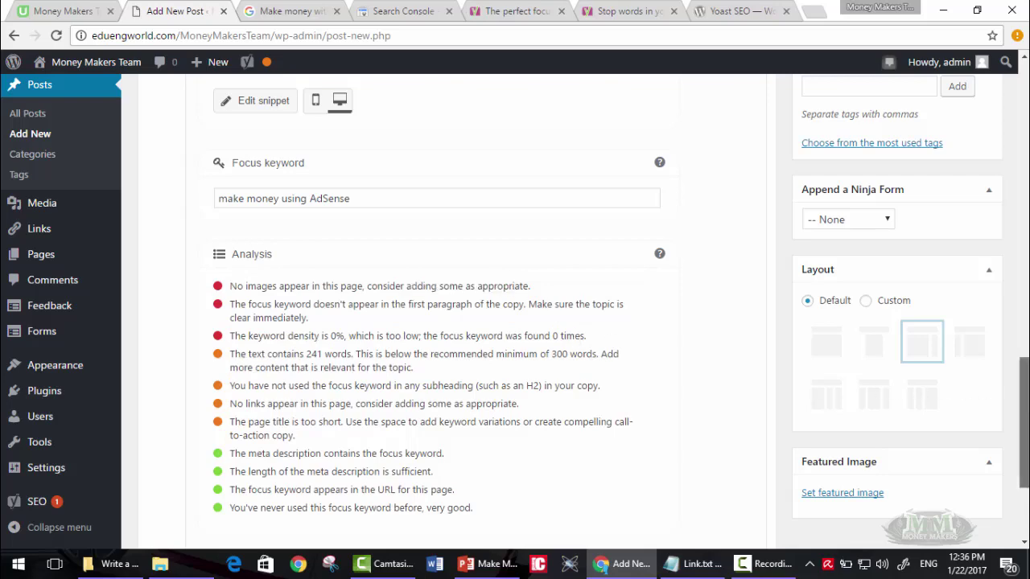
{"action": "left_click_drag", "start_coordinate": [1023, 422], "coordinate": [1022, 95]}
{"action": "left_click", "coordinate": [406, 139]}
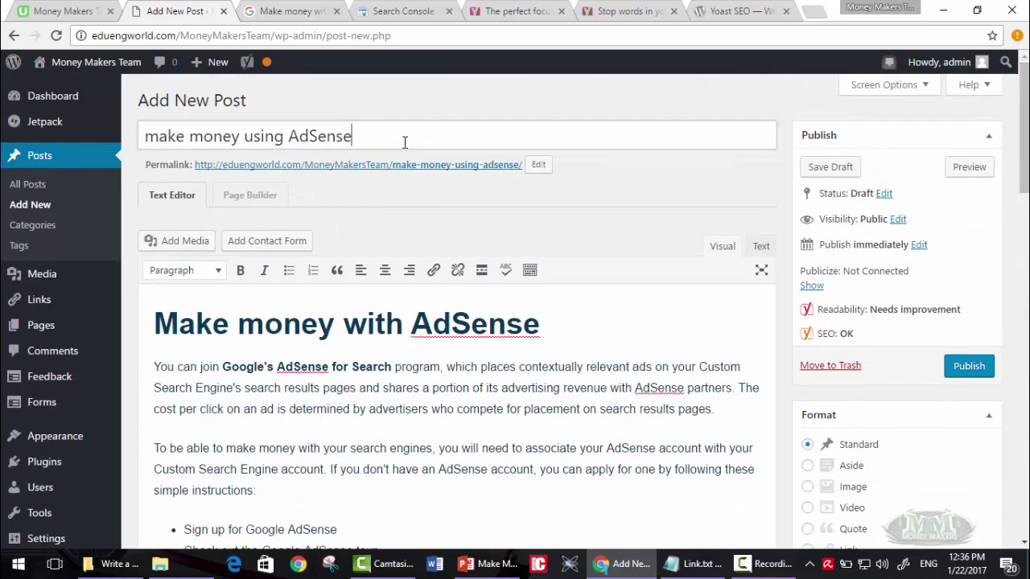
{"action": "key", "text": "ctrl+a"}
Step: Search Google Images for 'adsense' and preview the four-colour Google AdSense logo
{"action": "left_click", "coordinate": [325, 18]}
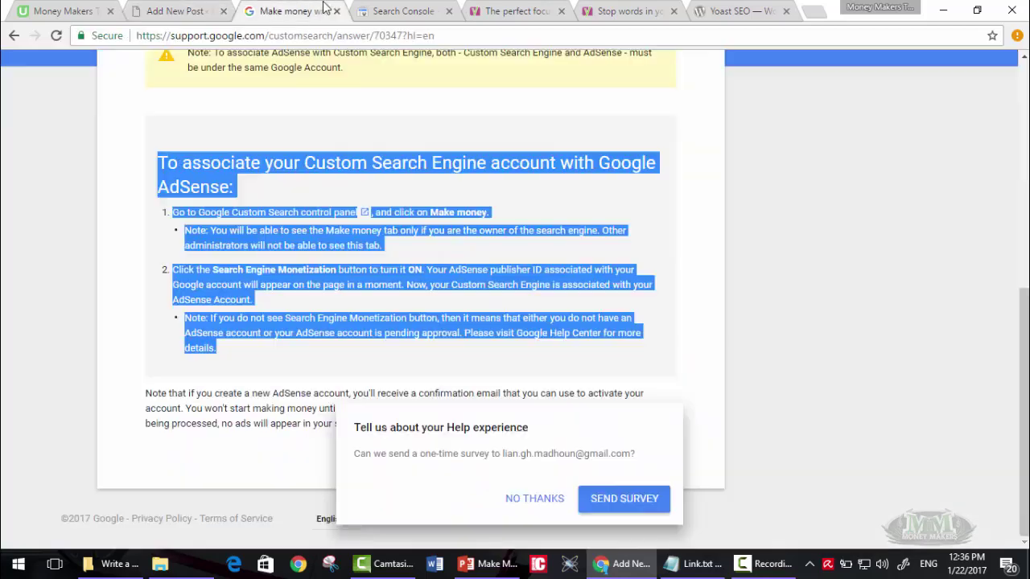
{"action": "scroll", "coordinate": [354, 79], "scroll_direction": "up", "scroll_amount": 5}
{"action": "left_click", "coordinate": [544, 31]}
{"action": "type", "text": "a"}
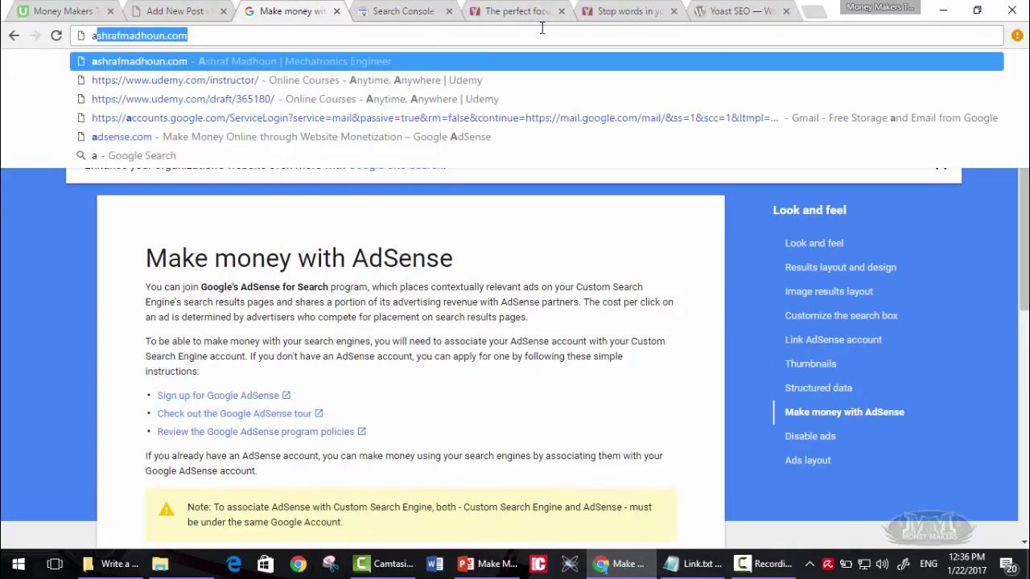
{"action": "type", "text": "dse"}
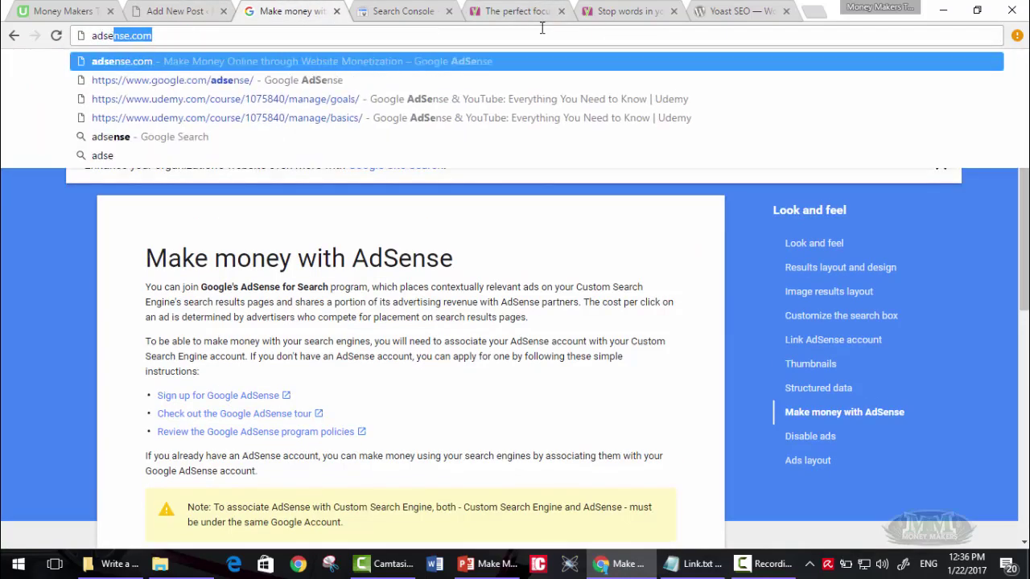
{"action": "type", "text": "nse."}
{"action": "key", "text": "BackSpace"}
{"action": "key", "text": "BackSpace"}
{"action": "key", "text": "Return"}
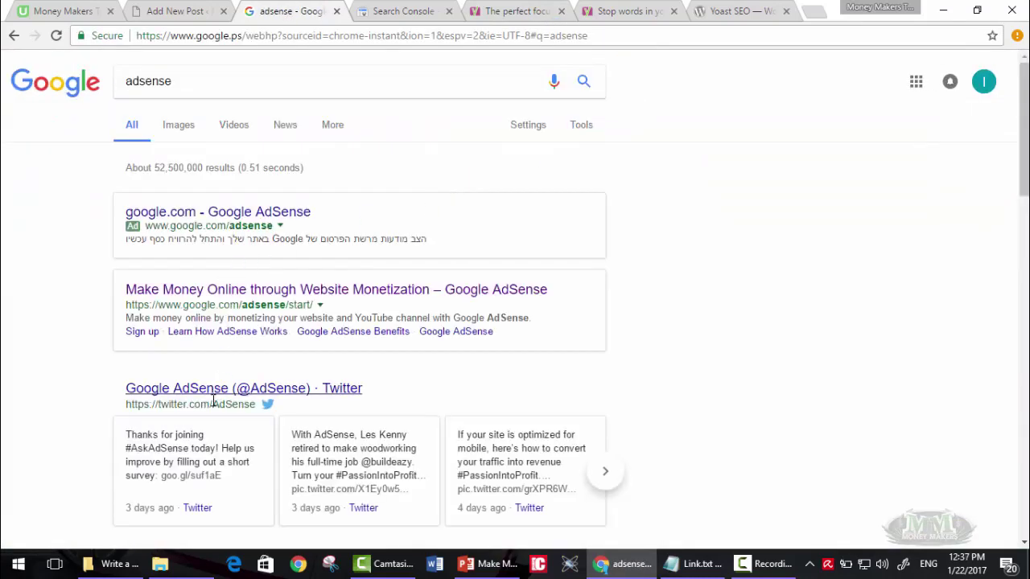
{"action": "left_click", "coordinate": [179, 126]}
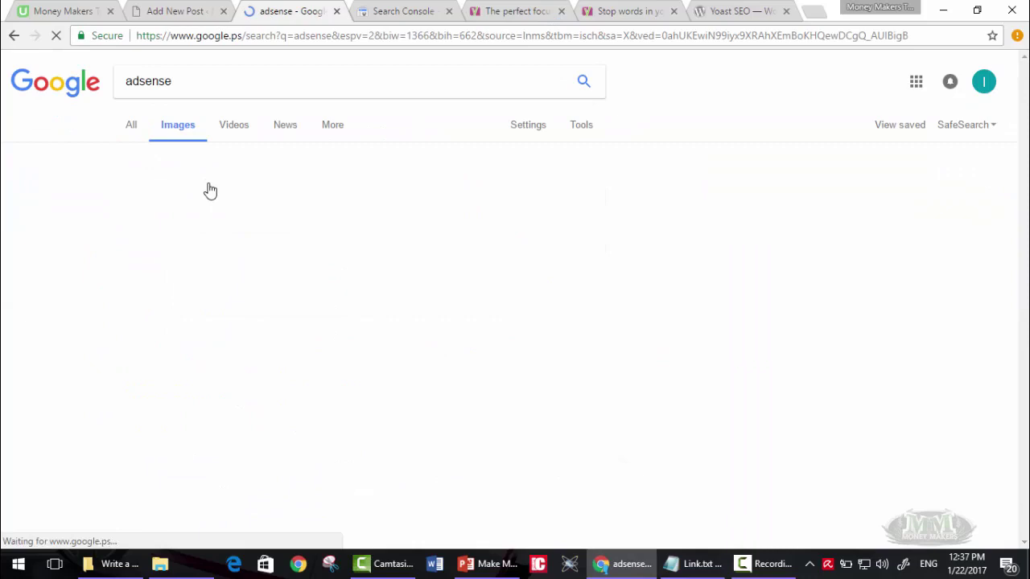
{"action": "left_click", "coordinate": [261, 366]}
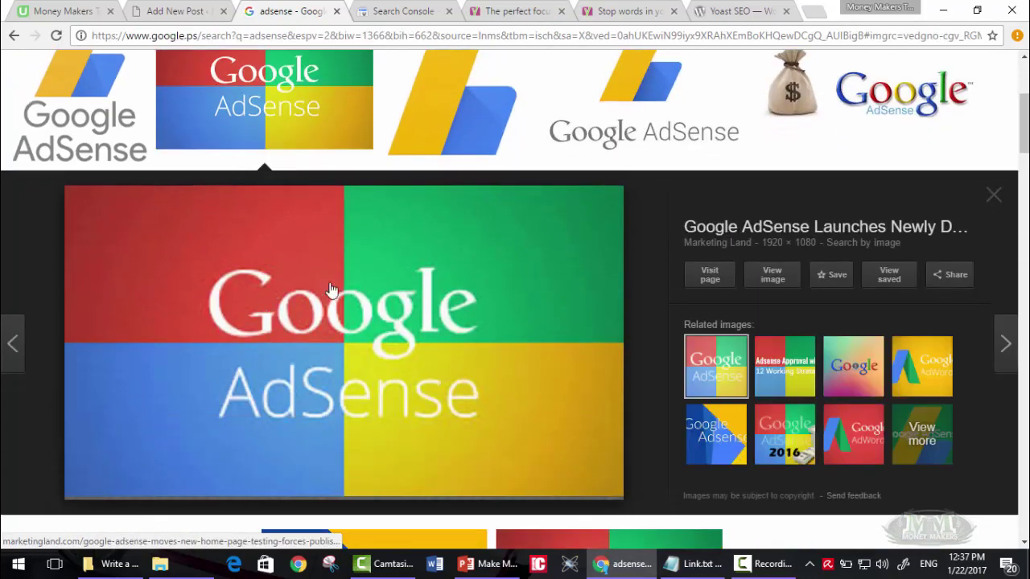
Step: Save the logo as 'make money using AdSense' in the SEO articles course folder
{"action": "right_click", "coordinate": [348, 266]}
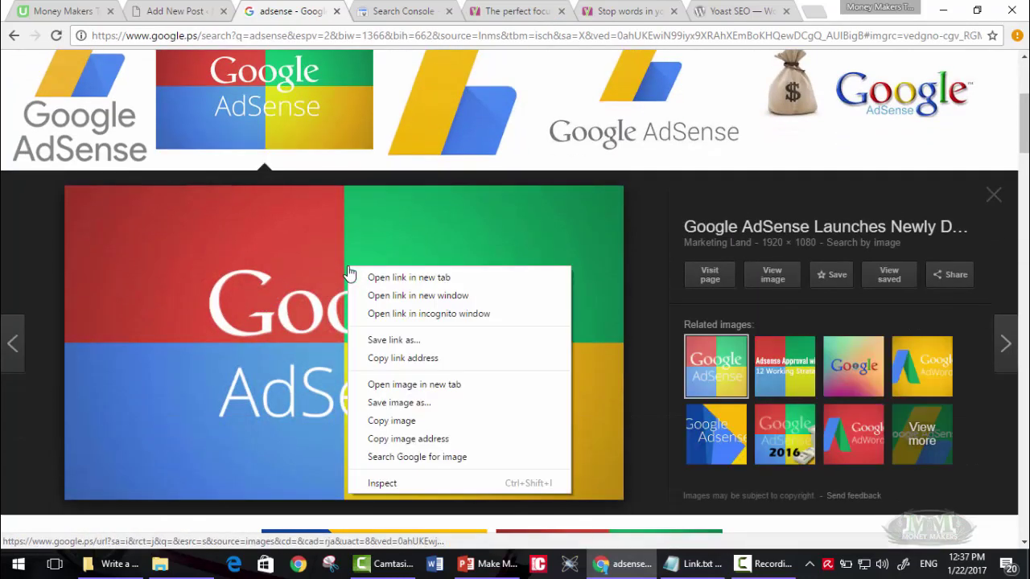
{"action": "left_click", "coordinate": [393, 404]}
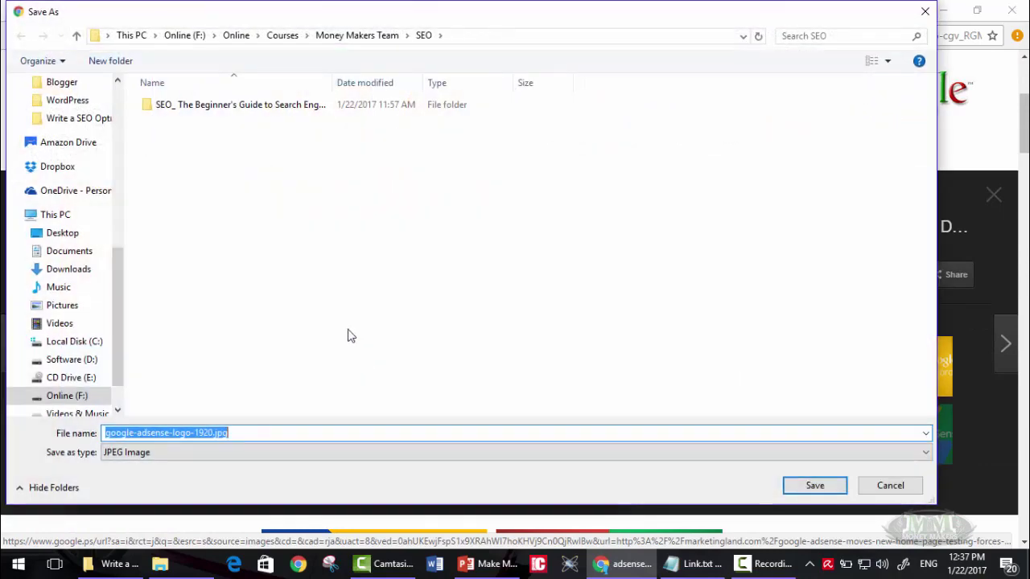
{"action": "type", "text": "make money using AdSense"}
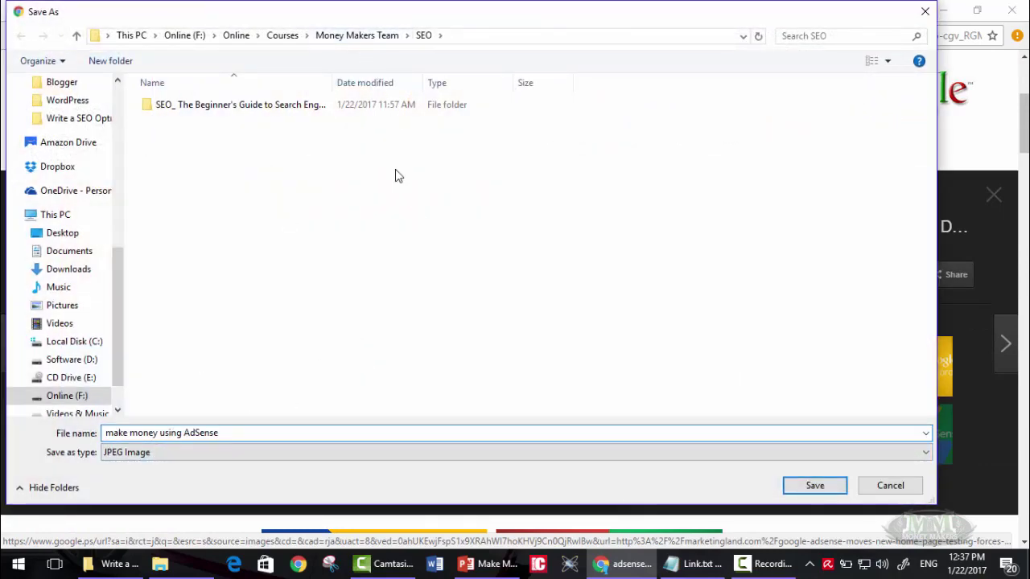
{"action": "left_click", "coordinate": [381, 40]}
{"action": "double_click", "coordinate": [573, 128]}
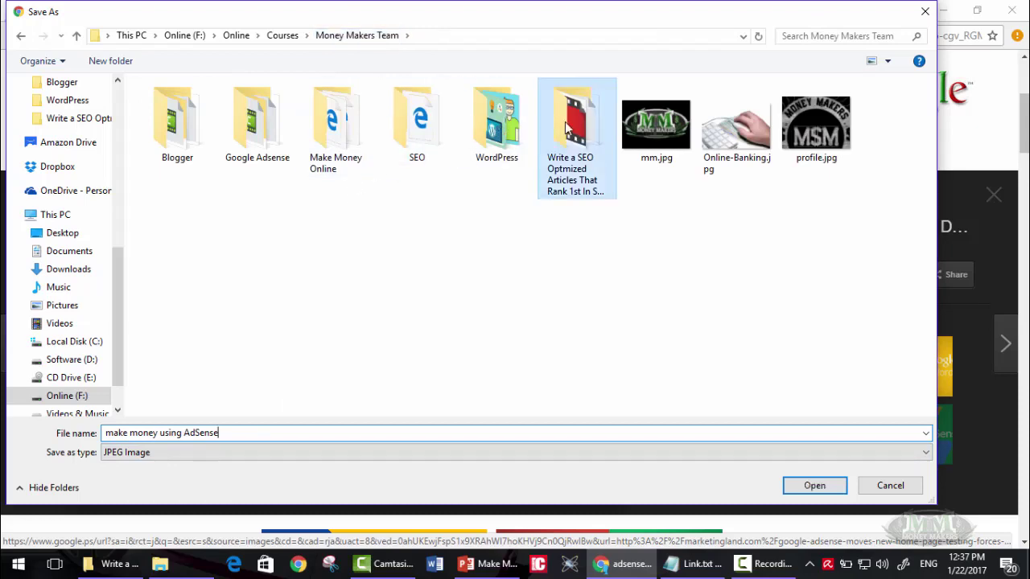
{"action": "left_click", "coordinate": [800, 486]}
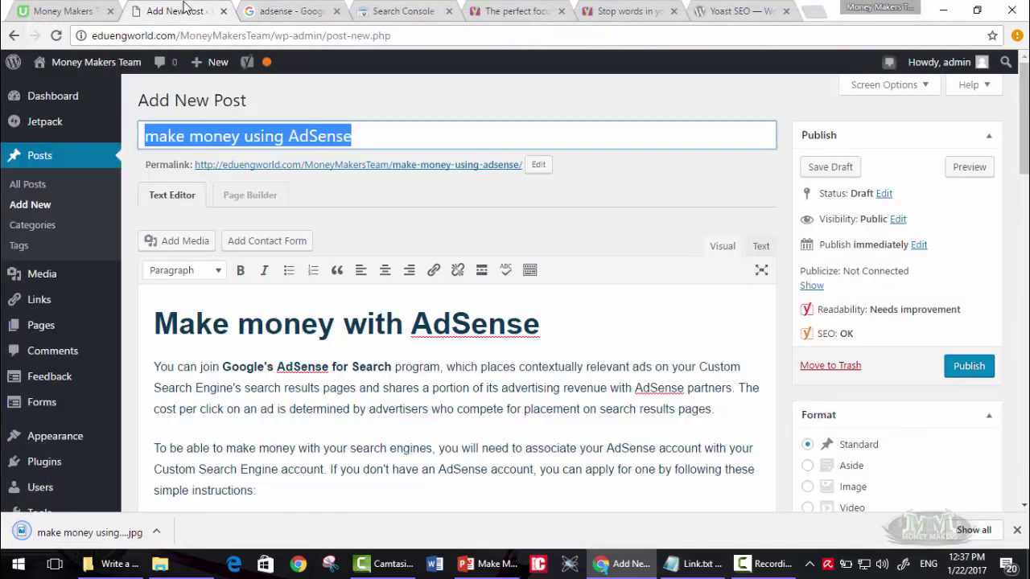
Step: Upload make money using AdSense.jpg through Add Media and insert it into the post
{"action": "left_click", "coordinate": [186, 11]}
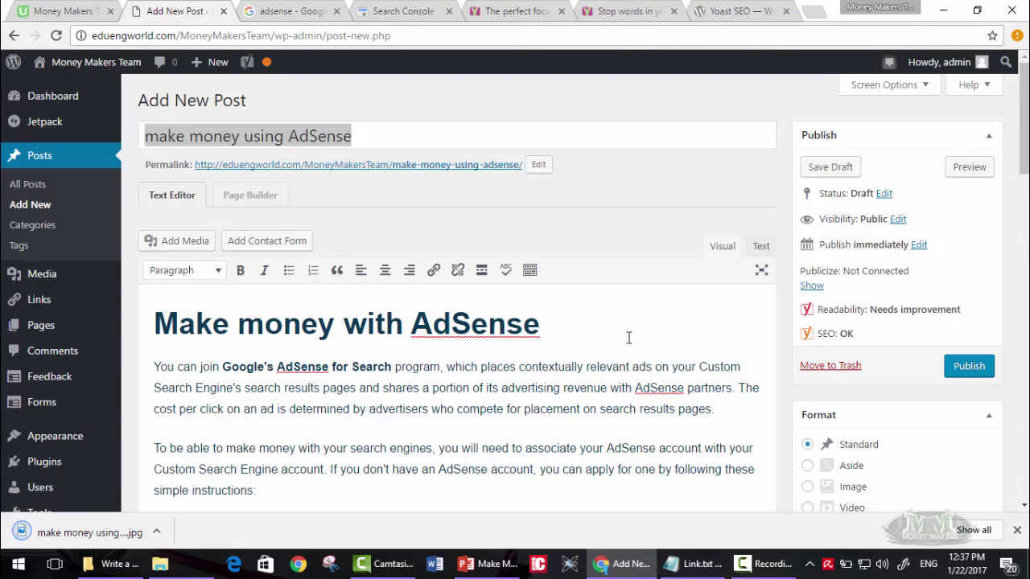
{"action": "scroll", "coordinate": [626, 333], "scroll_direction": "down", "scroll_amount": 1}
{"action": "left_click", "coordinate": [197, 211]}
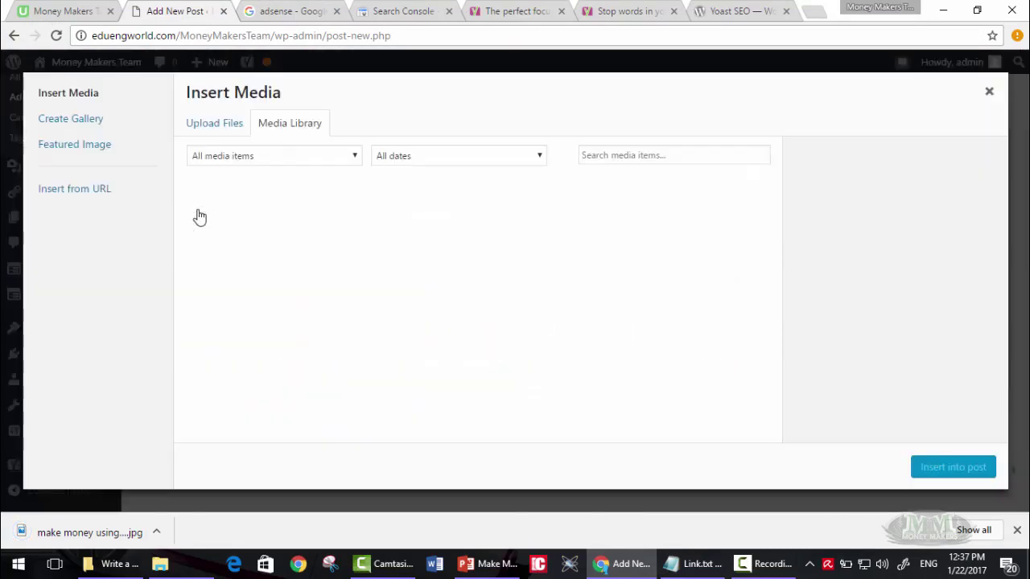
{"action": "left_click", "coordinate": [237, 130]}
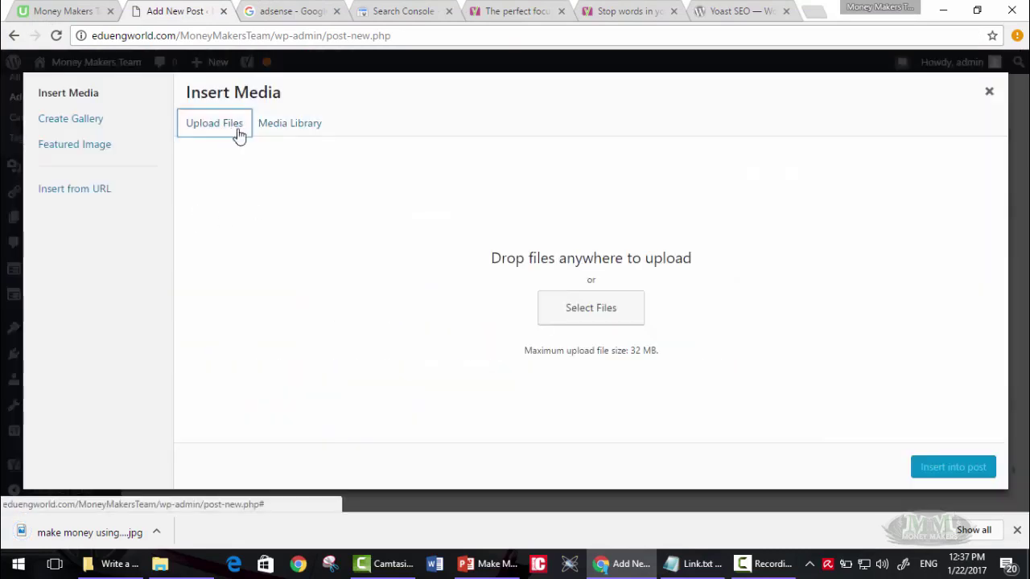
{"action": "left_click", "coordinate": [569, 306]}
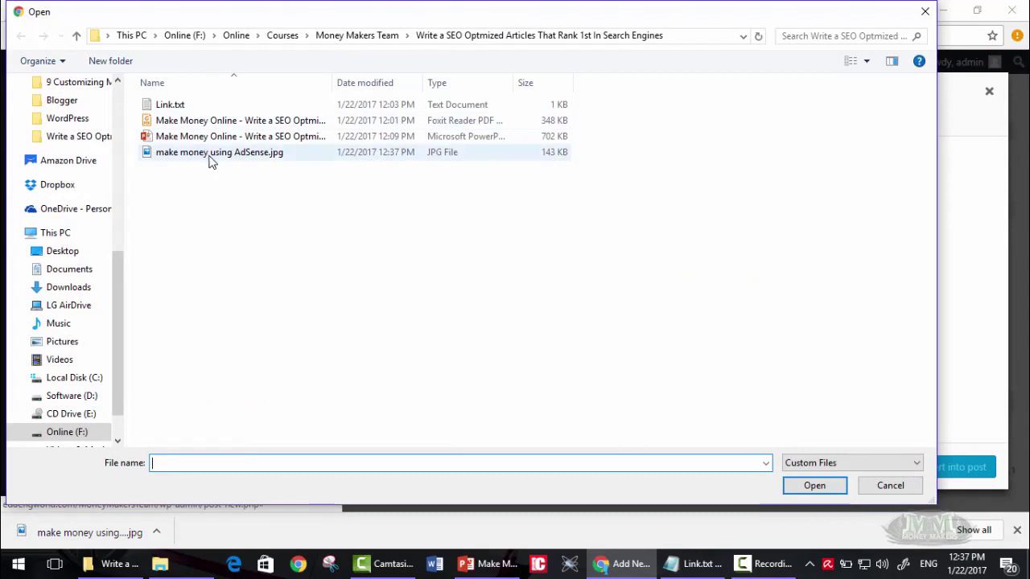
{"action": "double_click", "coordinate": [209, 155]}
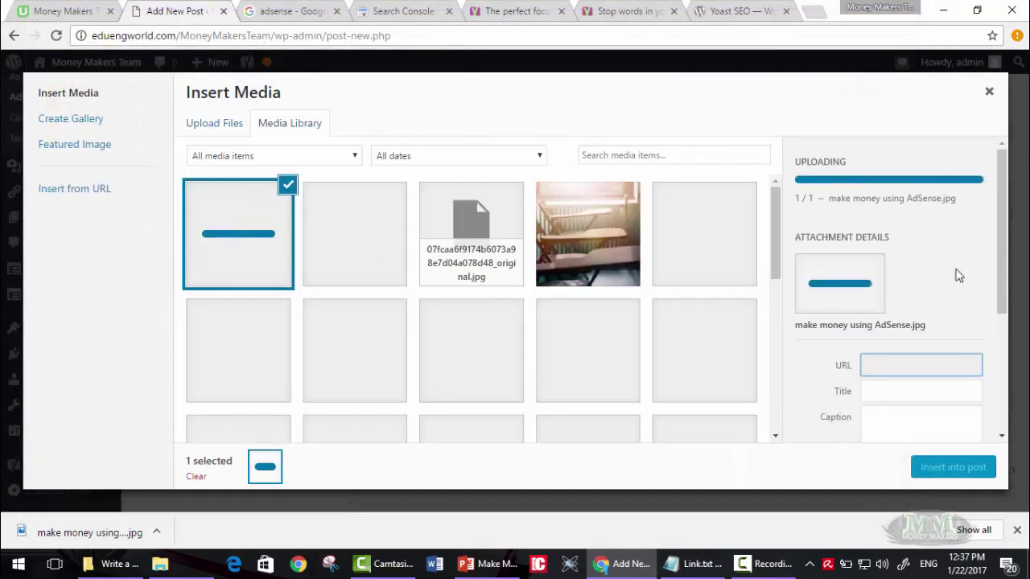
{"action": "left_click_drag", "start_coordinate": [1005, 304], "coordinate": [959, 360]}
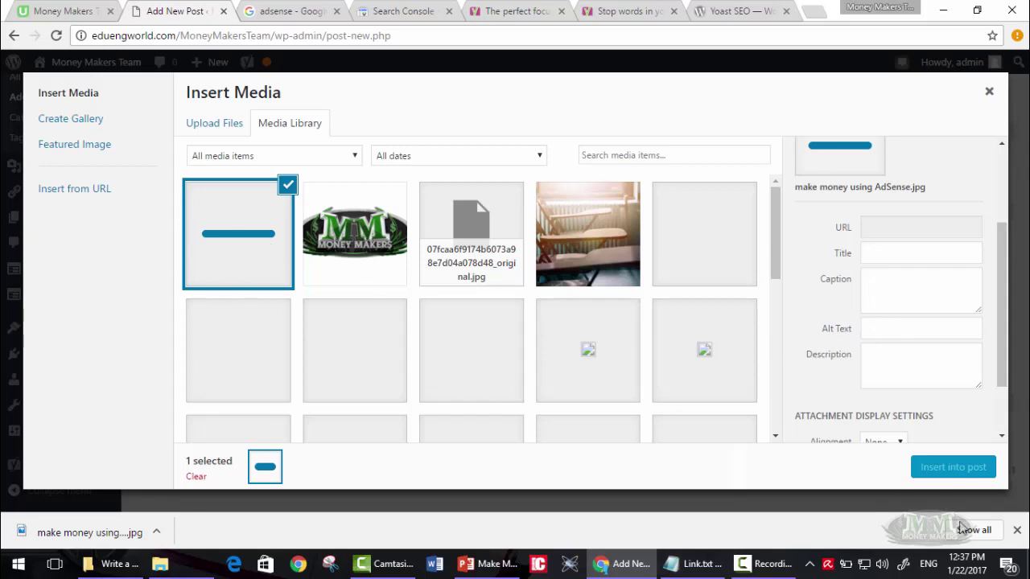
{"action": "left_click", "coordinate": [1017, 532]}
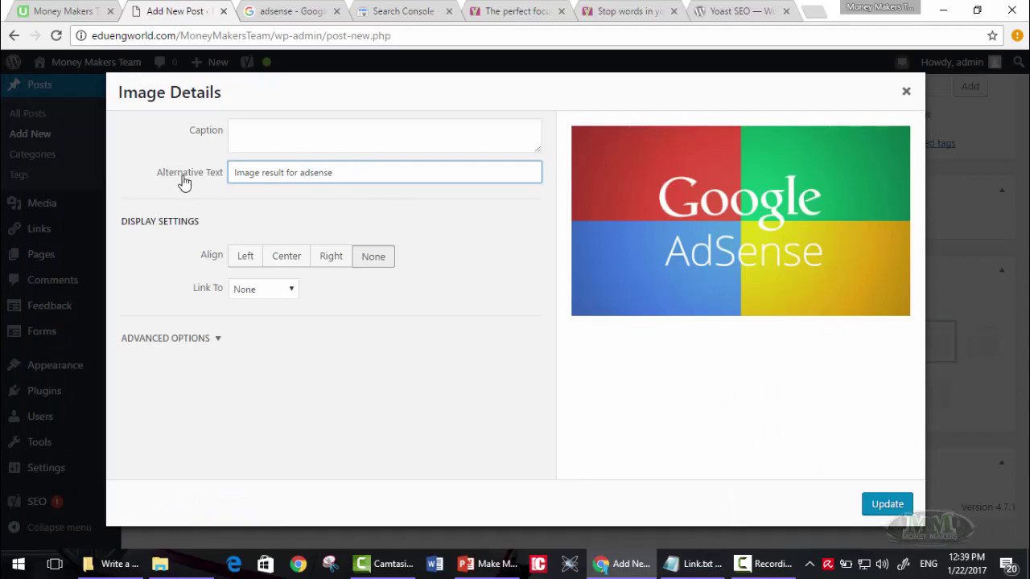
Step: Clear the image's 'Image result for adsense' alt text and select the post title to reuse
{"action": "triple_click", "coordinate": [275, 175]}
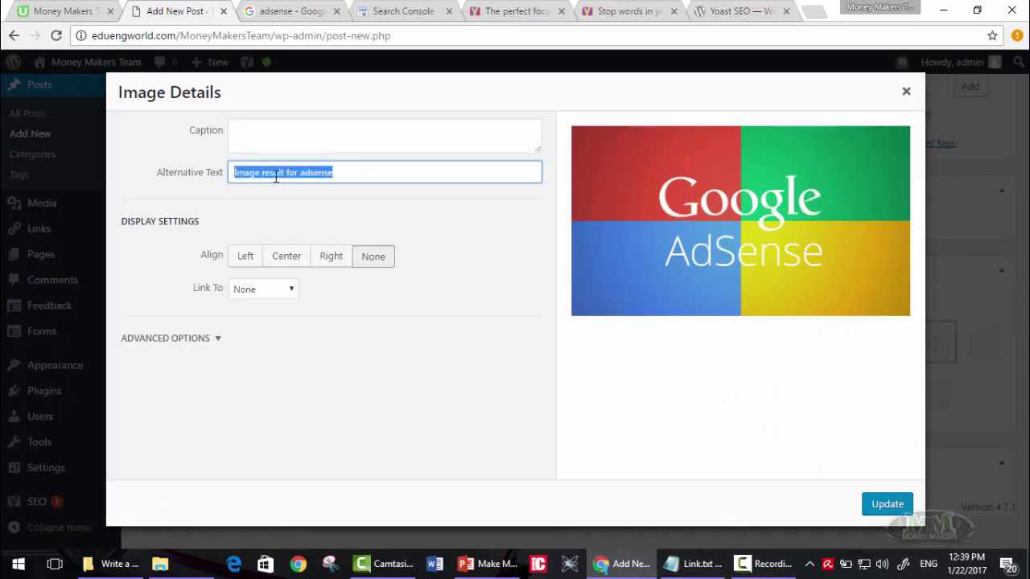
{"action": "key", "text": "BackSpace"}
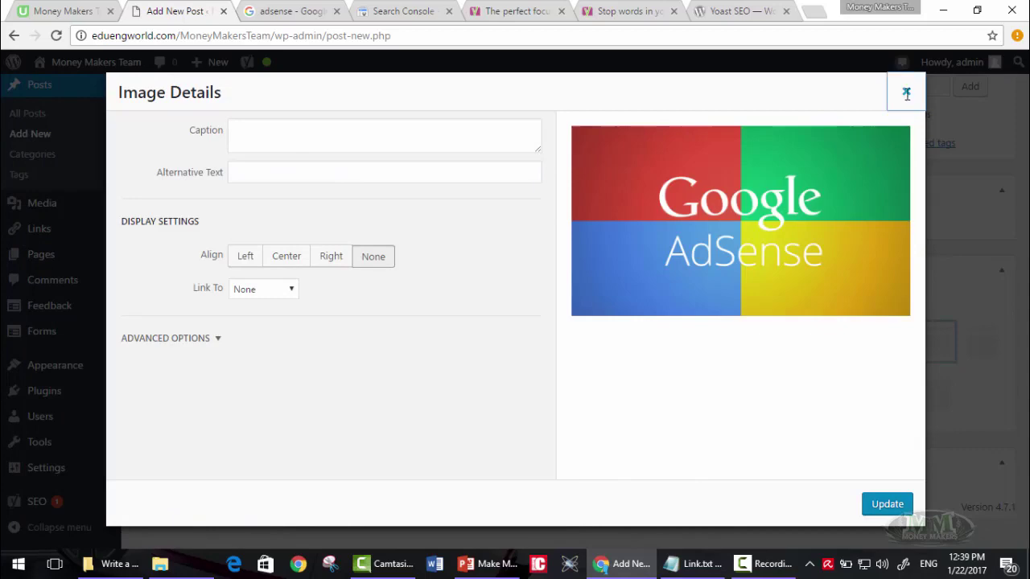
{"action": "left_click", "coordinate": [906, 91]}
{"action": "scroll", "coordinate": [479, 191], "scroll_direction": "up", "scroll_amount": 3}
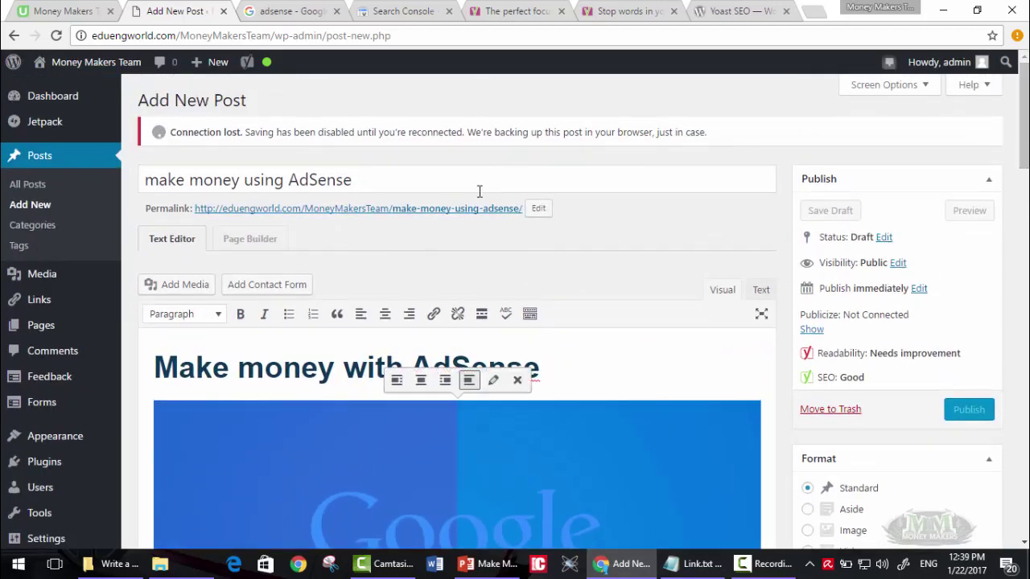
{"action": "triple_click", "coordinate": [311, 173]}
{"action": "key", "text": "ctrl+c"}
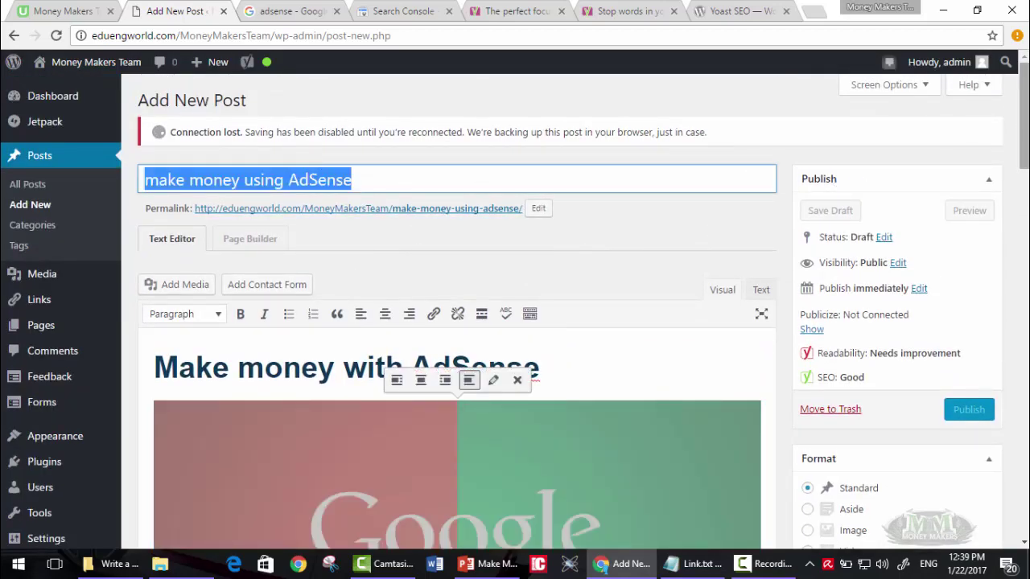
{"action": "scroll", "coordinate": [1024, 104], "scroll_direction": "down", "scroll_amount": 1}
{"action": "scroll", "coordinate": [493, 241], "scroll_direction": "down", "scroll_amount": 3}
Step: Set the AdSense image's alt text and caption to 'make money using AdSense' and update it
{"action": "left_click", "coordinate": [493, 201]}
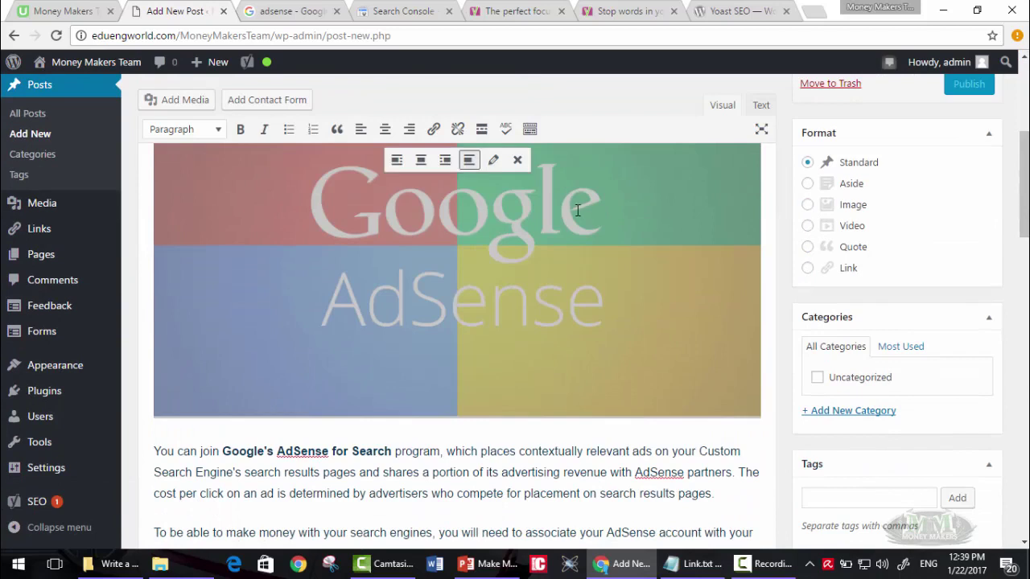
{"action": "left_click", "coordinate": [493, 162]}
{"action": "triple_click", "coordinate": [297, 165]}
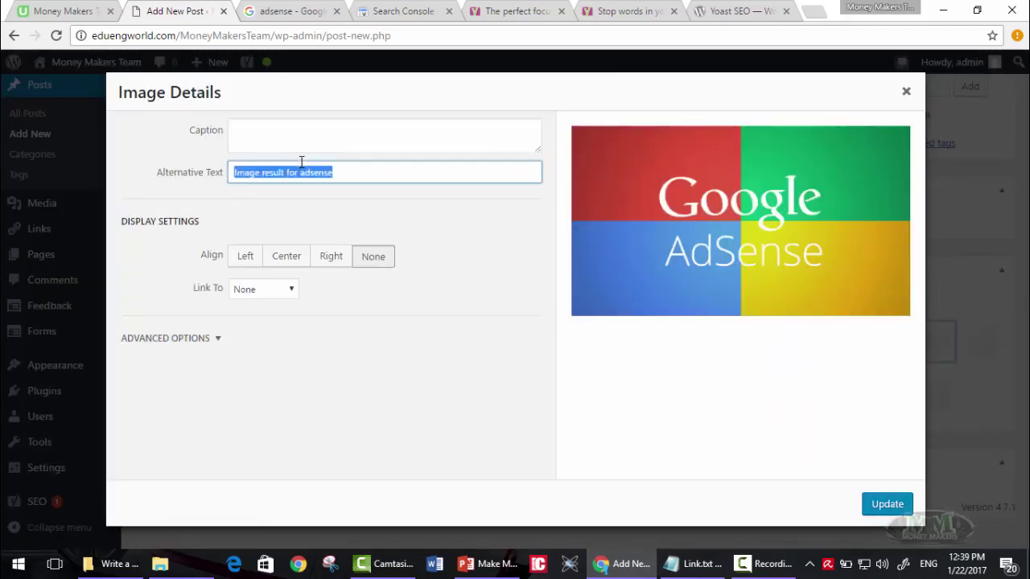
{"action": "key", "text": "ctrl+v"}
{"action": "left_click", "coordinate": [298, 147]}
{"action": "key", "text": "ctrl+v"}
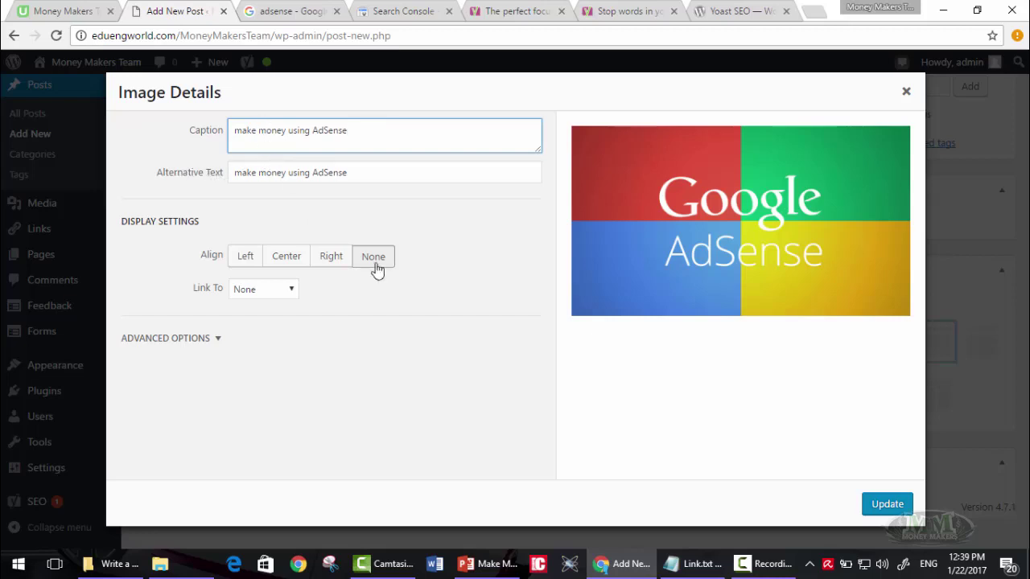
{"action": "left_click", "coordinate": [214, 344]}
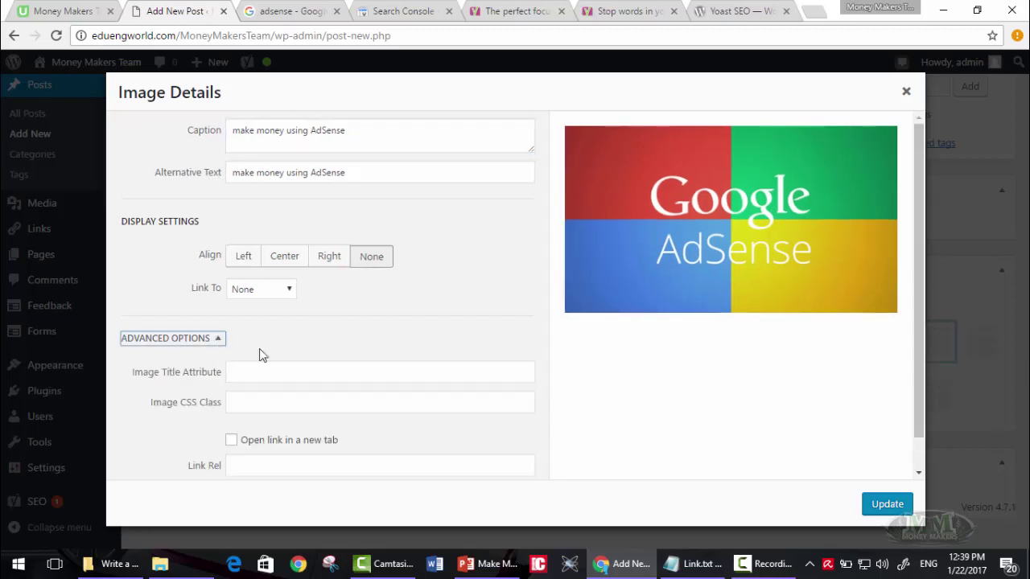
{"action": "scroll", "coordinate": [917, 322], "scroll_direction": "down", "scroll_amount": 1}
{"action": "scroll", "coordinate": [916, 348], "scroll_direction": "up", "scroll_amount": 1}
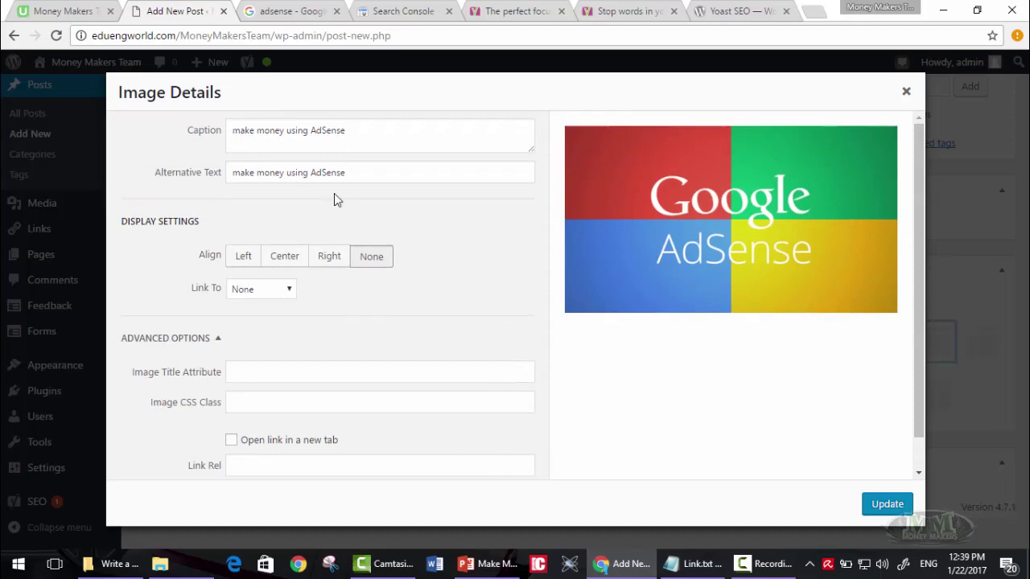
{"action": "left_click", "coordinate": [885, 503]}
{"action": "left_click_drag", "start_coordinate": [1025, 211], "coordinate": [1024, 477]}
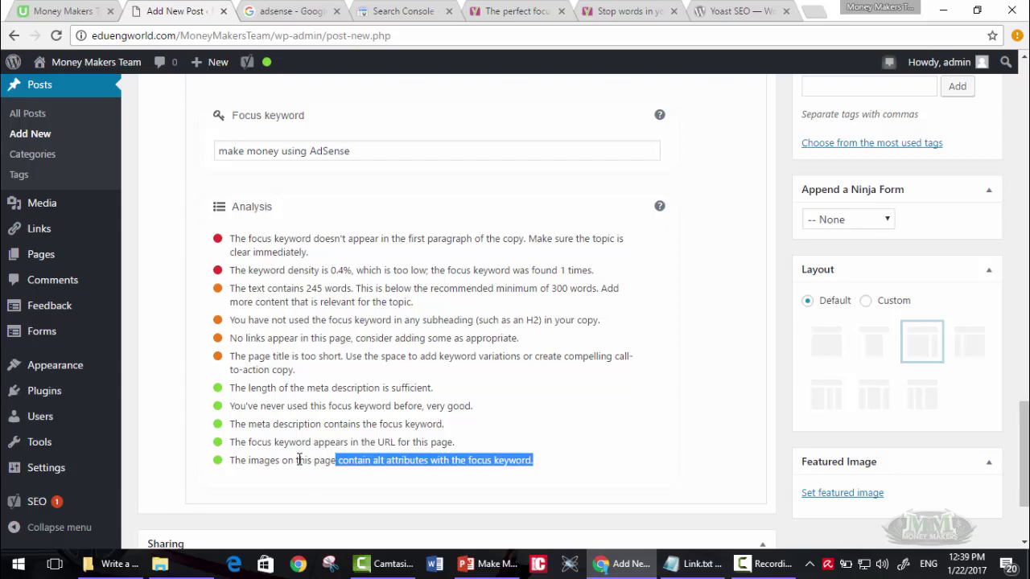
{"action": "left_click_drag", "start_coordinate": [534, 460], "coordinate": [229, 460]}
{"action": "left_click", "coordinate": [219, 465]}
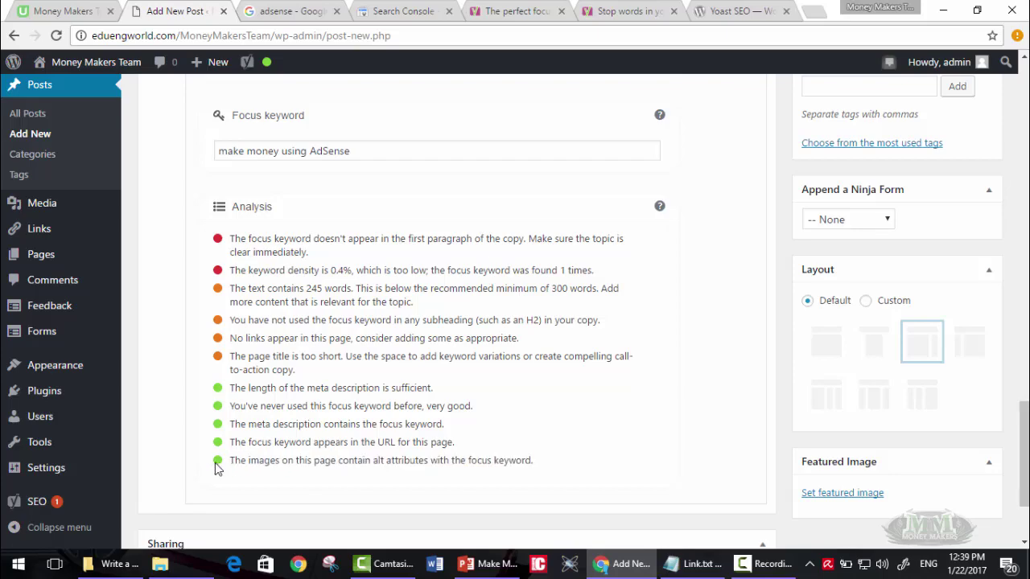
{"action": "mouse_move", "coordinate": [1023, 451]}
{"action": "left_mouse_down"}
{"action": "mouse_move", "coordinate": [1023, 129]}
{"action": "mouse_move", "coordinate": [1024, 483]}
{"action": "left_mouse_up"}
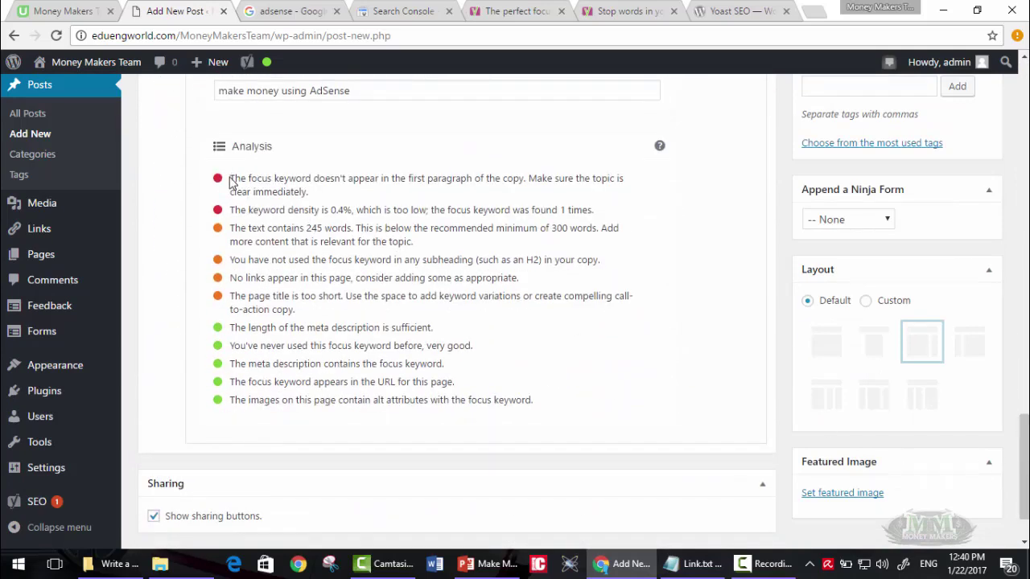
{"action": "left_click_drag", "start_coordinate": [230, 180], "coordinate": [350, 210]}
{"action": "left_click", "coordinate": [300, 191]}
{"action": "left_click_drag", "start_coordinate": [232, 179], "coordinate": [380, 179]}
{"action": "left_click", "coordinate": [388, 179]}
{"action": "scroll", "coordinate": [955, 153], "scroll_direction": "up", "scroll_amount": 2}
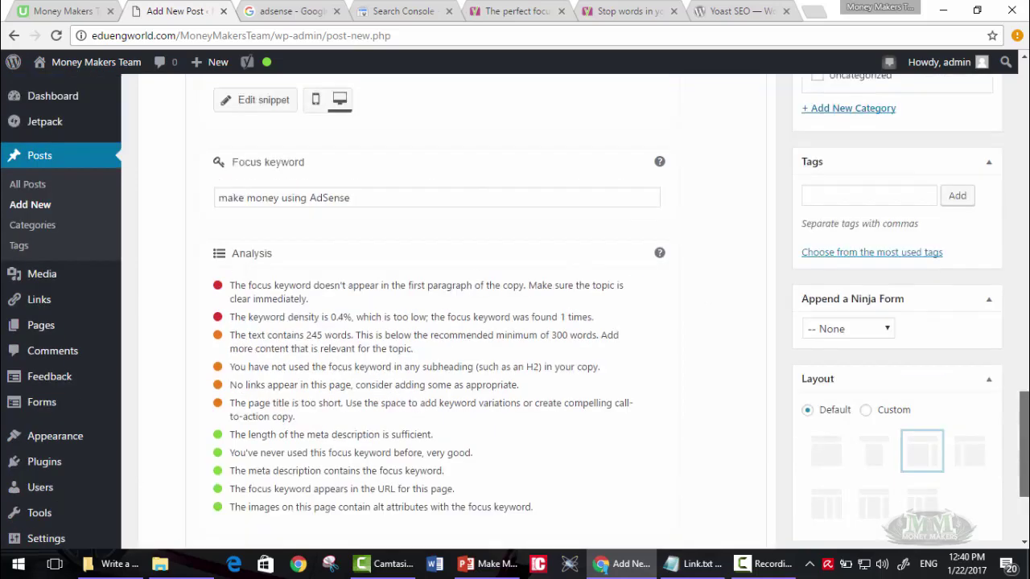
Step: Begin the first paragraph with 'make money using AdSense is very straight forward,', fixing the 'strighat' typo
{"action": "scroll", "coordinate": [956, 153], "scroll_direction": "up", "scroll_amount": 6}
{"action": "scroll", "coordinate": [955, 153], "scroll_direction": "down", "scroll_amount": 1}
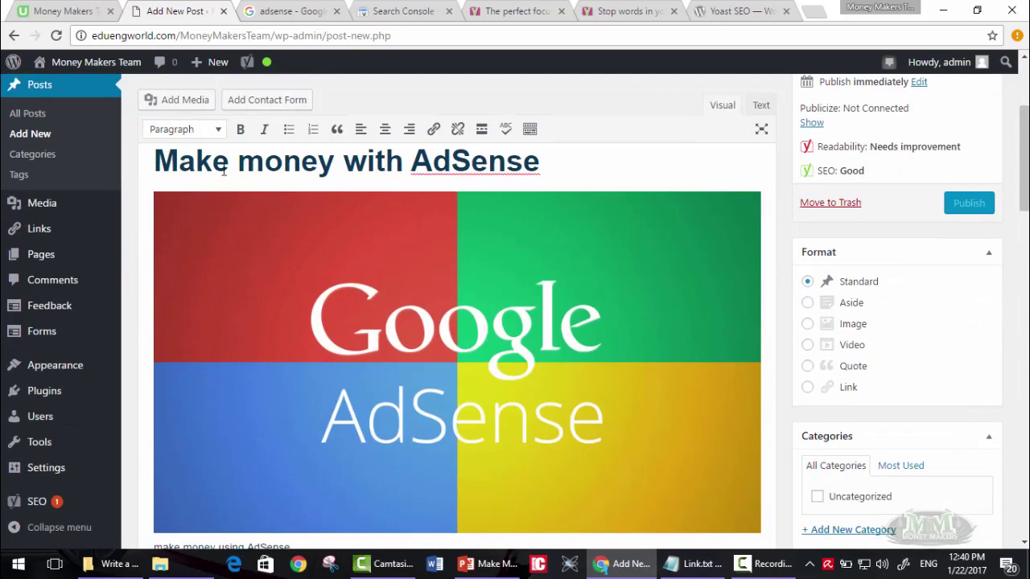
{"action": "left_click", "coordinate": [155, 160]}
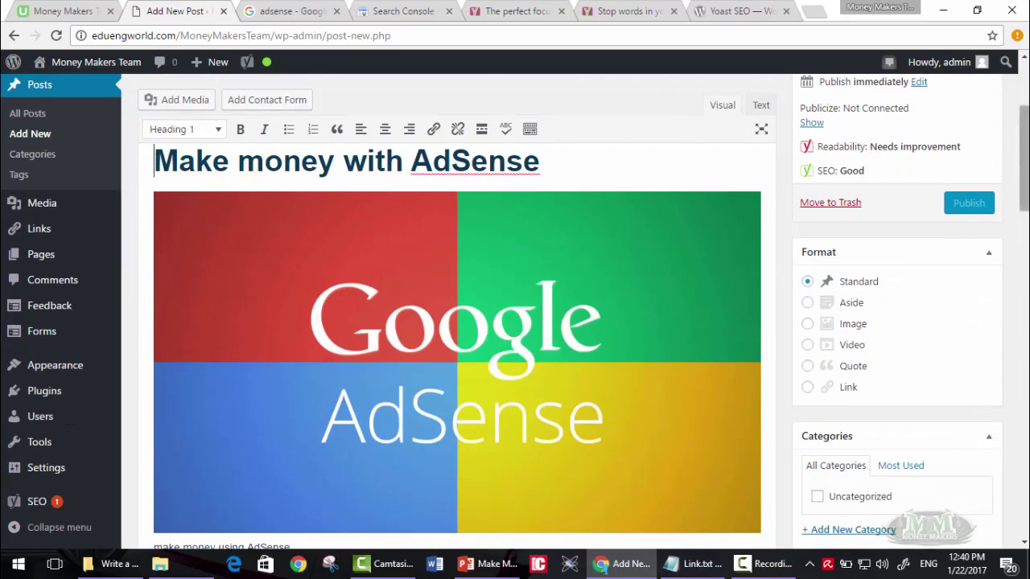
{"action": "key", "text": "Up"}
{"action": "key", "text": "Down"}
{"action": "scroll", "coordinate": [434, 272], "scroll_direction": "down", "scroll_amount": 4}
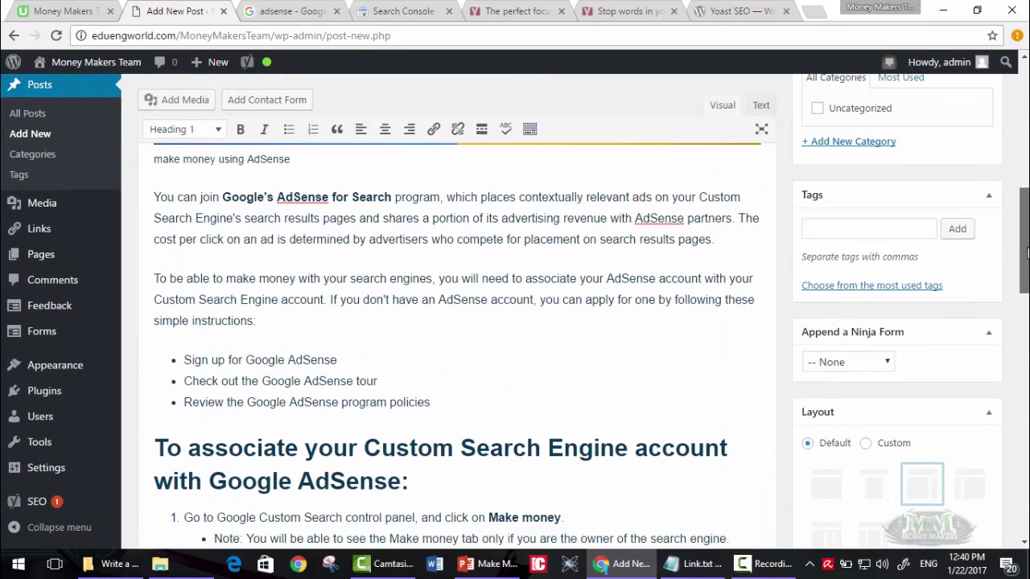
{"action": "left_click", "coordinate": [154, 226]}
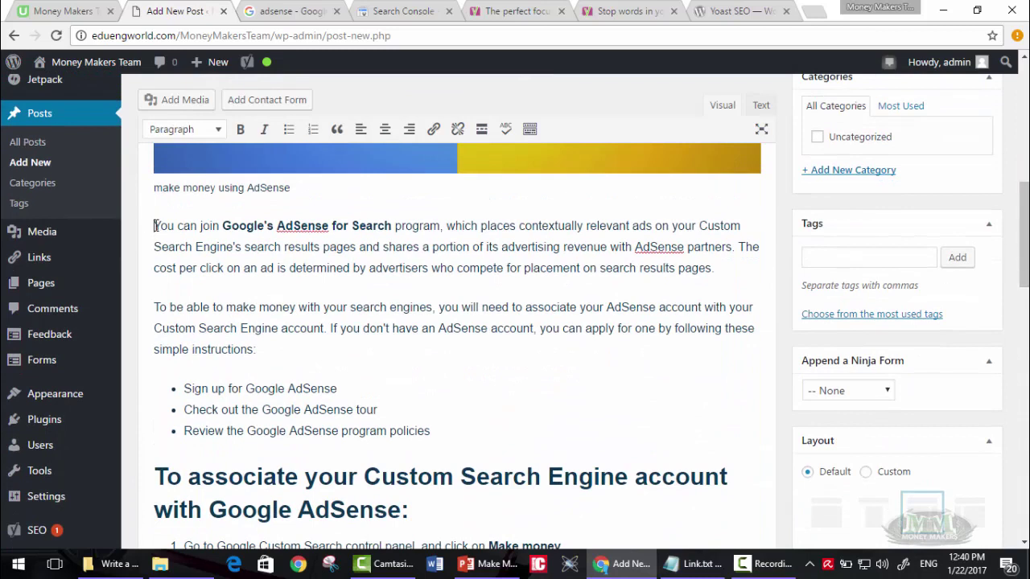
{"action": "key", "text": "BackSpace"}
{"action": "type", "text": "make money using AdSense"}
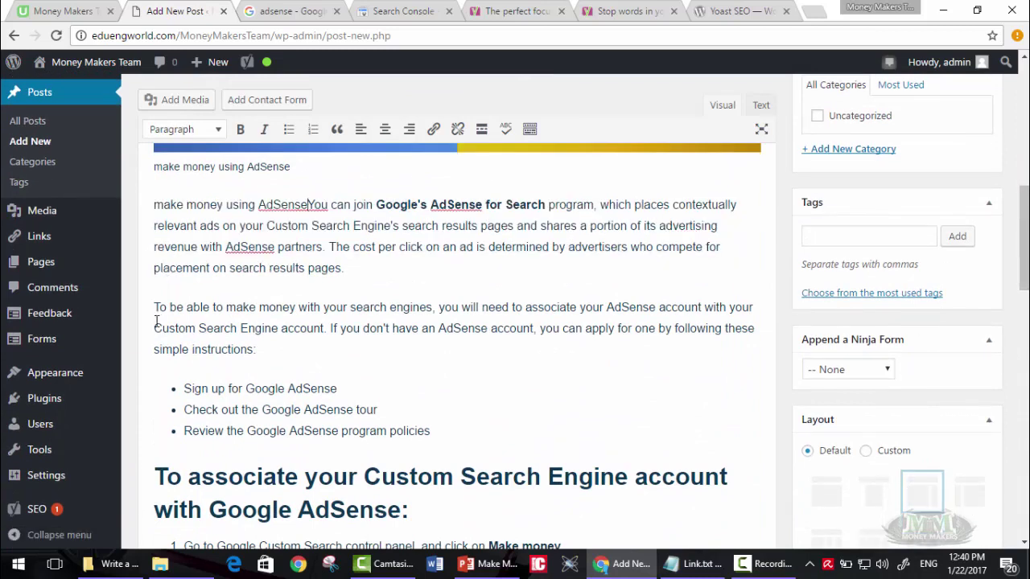
{"action": "type", "text": "is ver"}
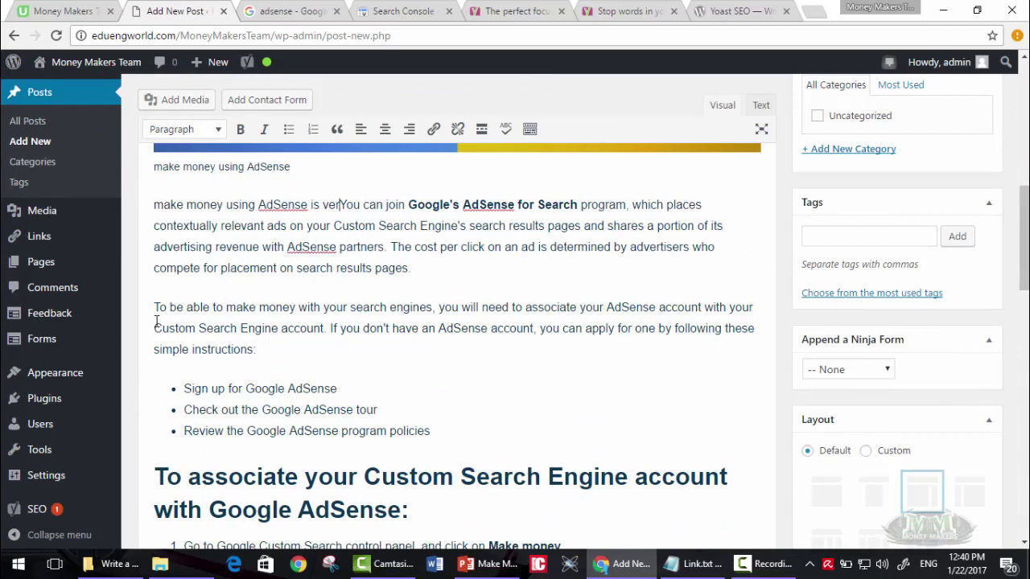
{"action": "type", "text": "y "}
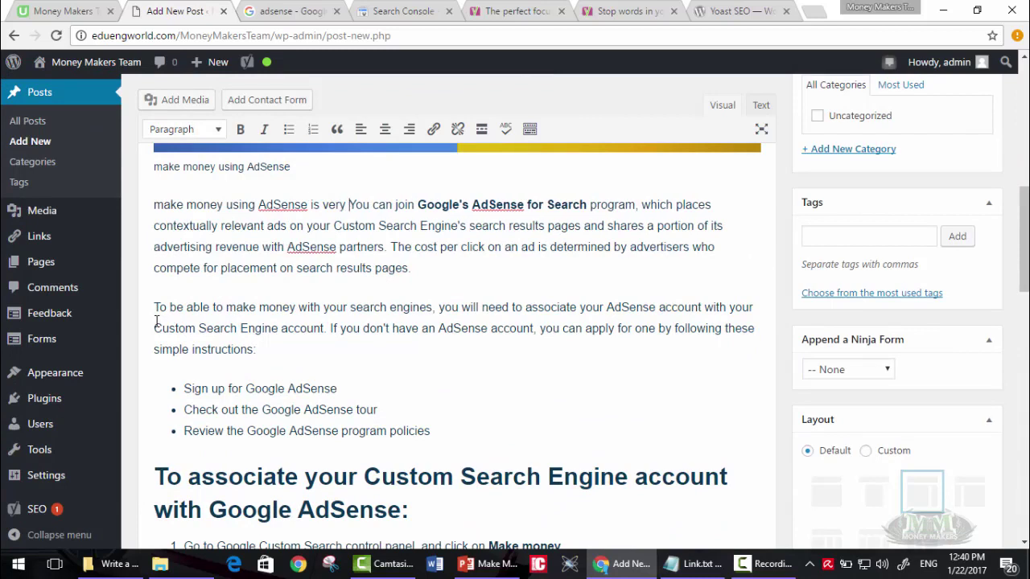
{"action": "type", "text": "str"}
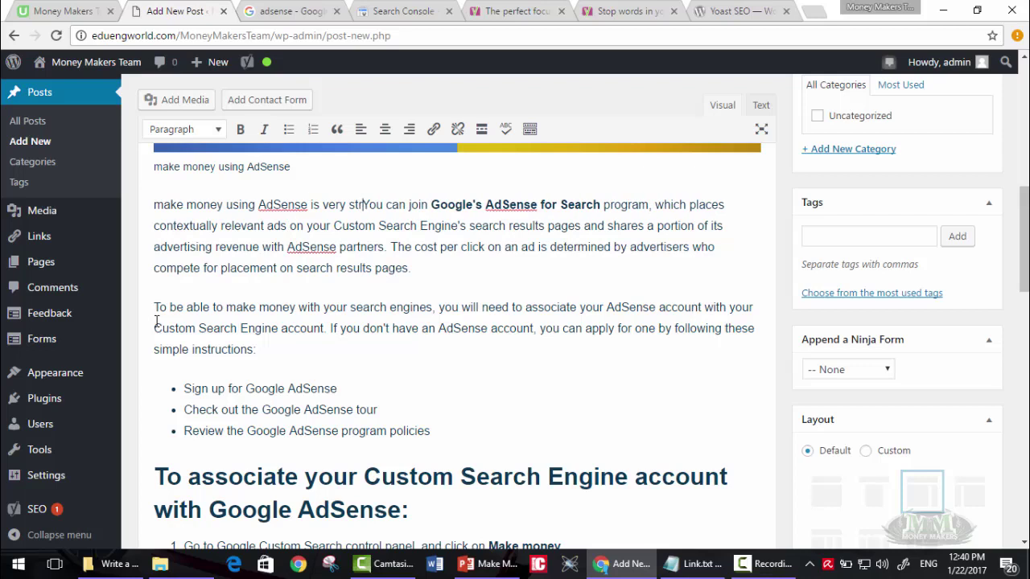
{"action": "type", "text": "ighat f"}
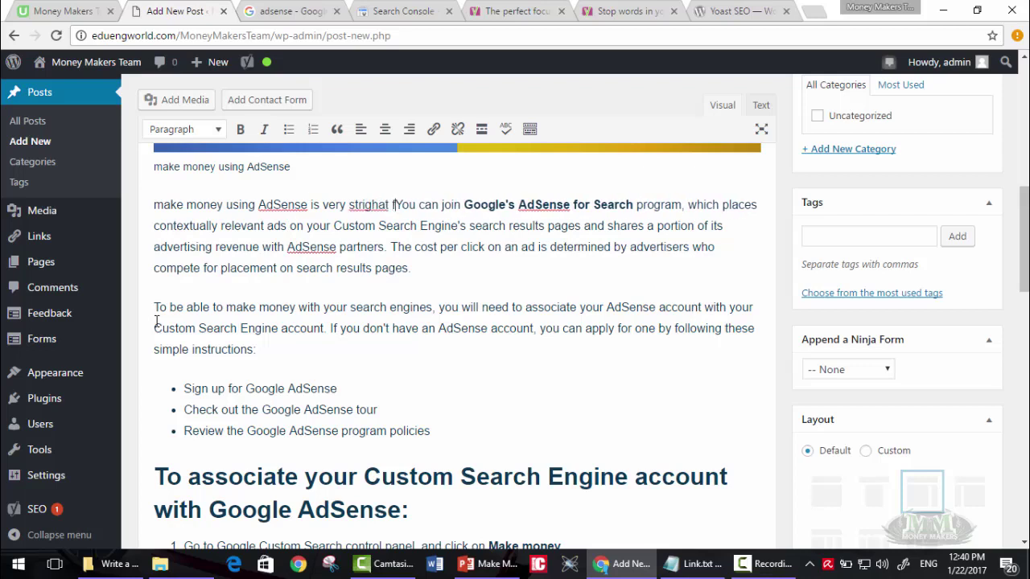
{"action": "type", "text": "orward,"}
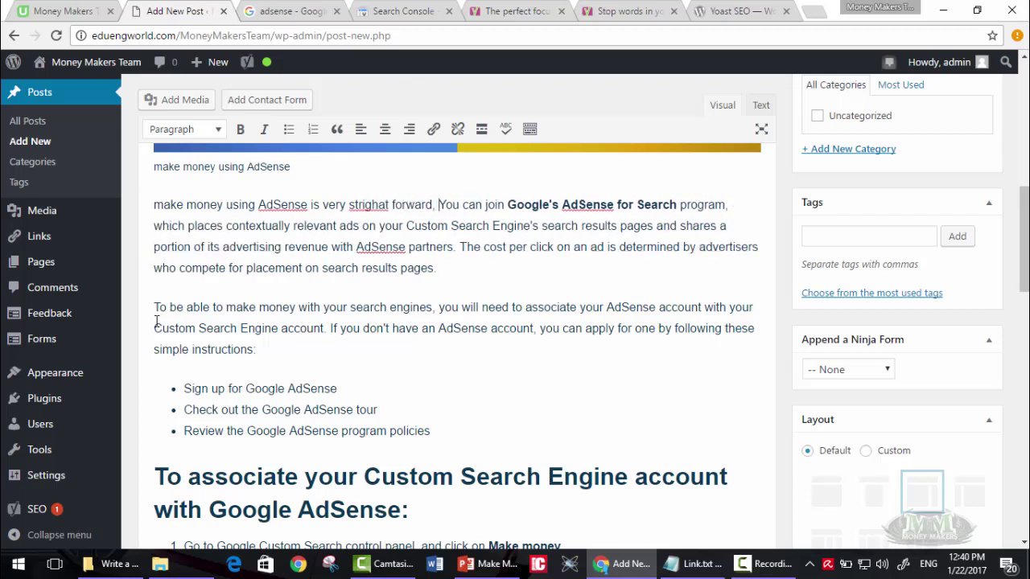
{"action": "right_click", "coordinate": [375, 205]}
{"action": "left_click", "coordinate": [409, 219]}
{"action": "left_click_drag", "start_coordinate": [1024, 278], "coordinate": [1004, 468]}
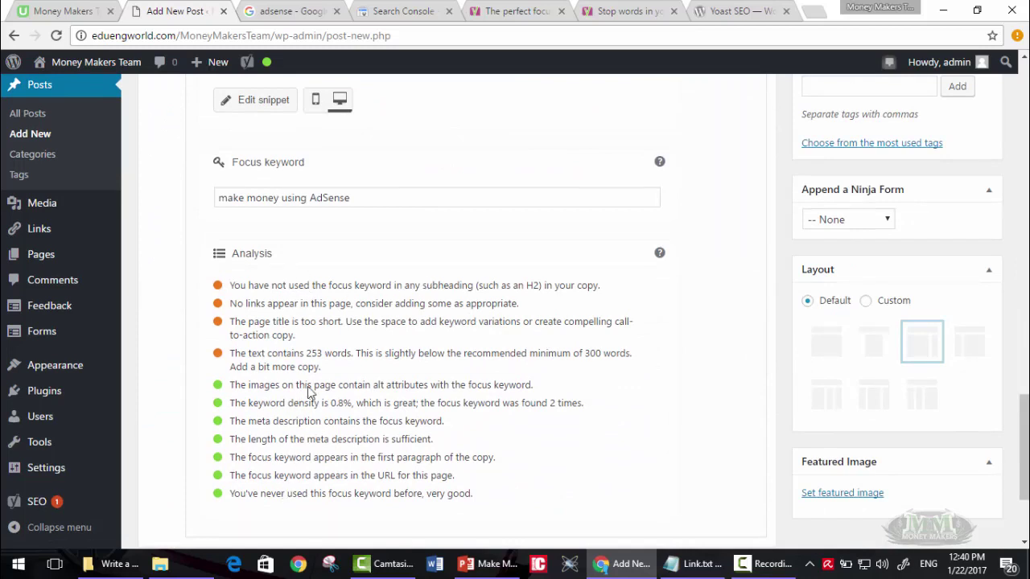
Step: Review Yoast's warnings about missing links and no focus keyword in subheadings
{"action": "mouse_move", "coordinate": [344, 285]}
{"action": "left_mouse_down"}
{"action": "mouse_move", "coordinate": [455, 280]}
{"action": "mouse_move", "coordinate": [519, 304]}
{"action": "left_mouse_up"}
{"action": "left_click", "coordinate": [455, 279]}
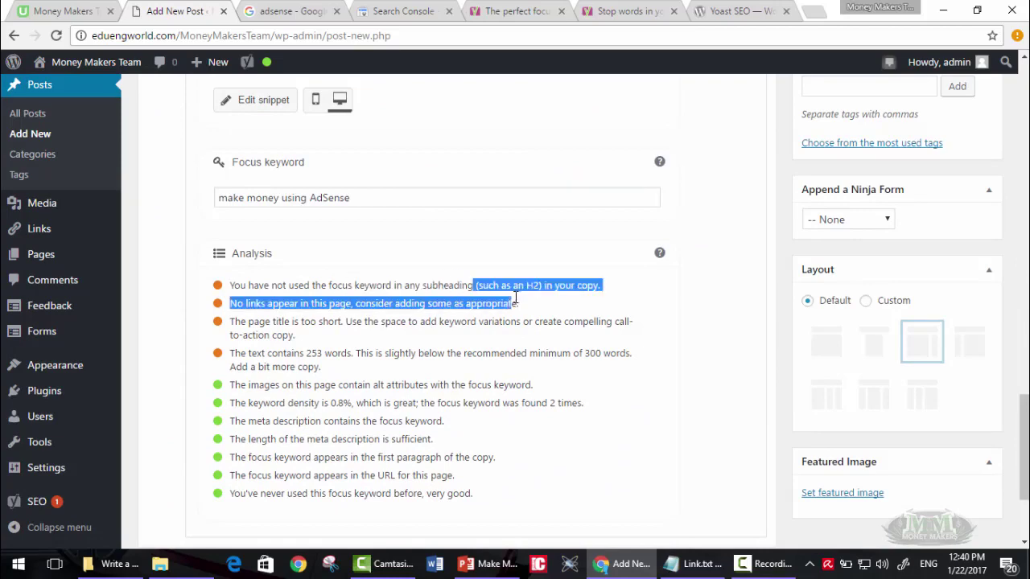
{"action": "left_click", "coordinate": [532, 296]}
{"action": "left_click_drag", "start_coordinate": [1024, 446], "coordinate": [1024, 237]}
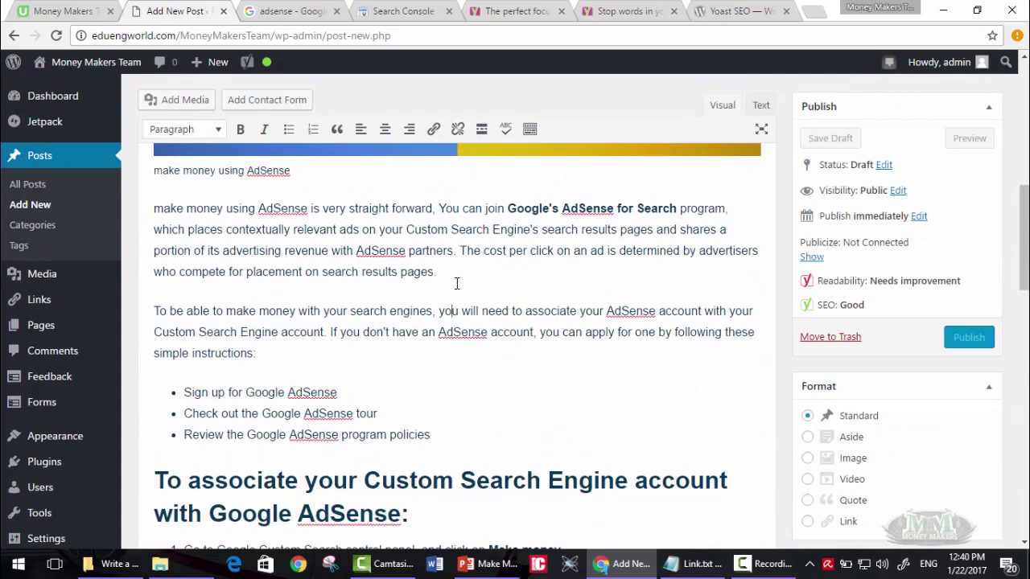
Step: Scroll back to the editor and place the caret after the 'with Google AdSense:' heading
{"action": "scroll", "coordinate": [429, 387], "scroll_direction": "down", "scroll_amount": 3}
{"action": "scroll", "coordinate": [450, 322], "scroll_direction": "up", "scroll_amount": 4}
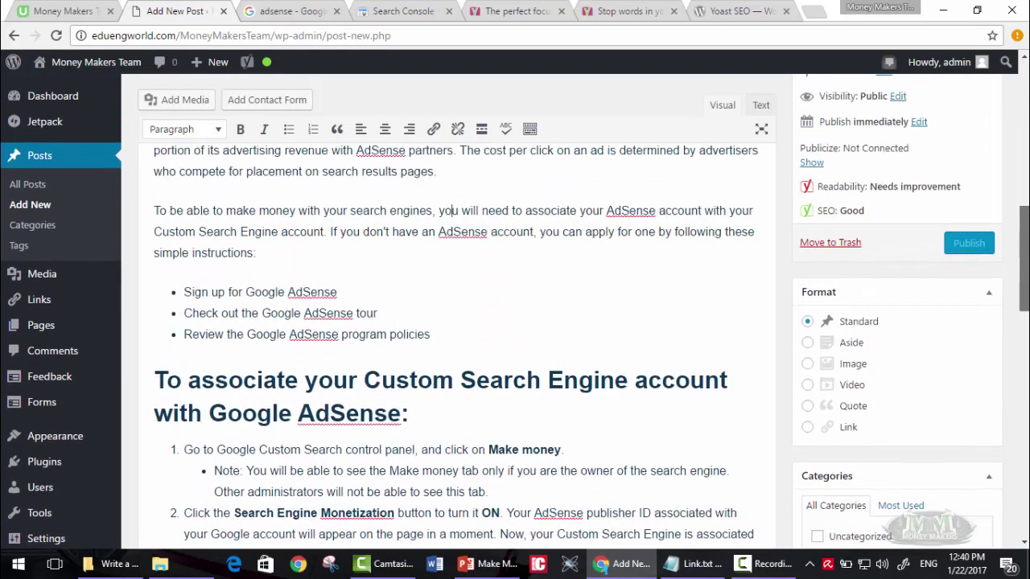
{"action": "scroll", "coordinate": [457, 322], "scroll_direction": "up", "scroll_amount": 2}
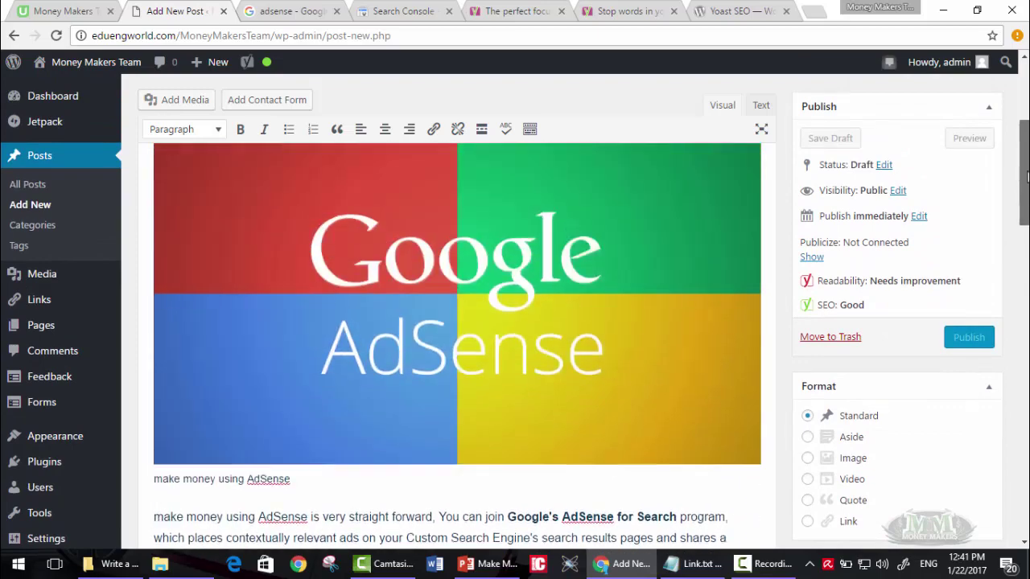
{"action": "scroll", "coordinate": [457, 322], "scroll_direction": "up", "scroll_amount": 3}
{"action": "scroll", "coordinate": [457, 322], "scroll_direction": "up", "scroll_amount": 1}
{"action": "left_click_drag", "start_coordinate": [1025, 157], "coordinate": [1025, 289]}
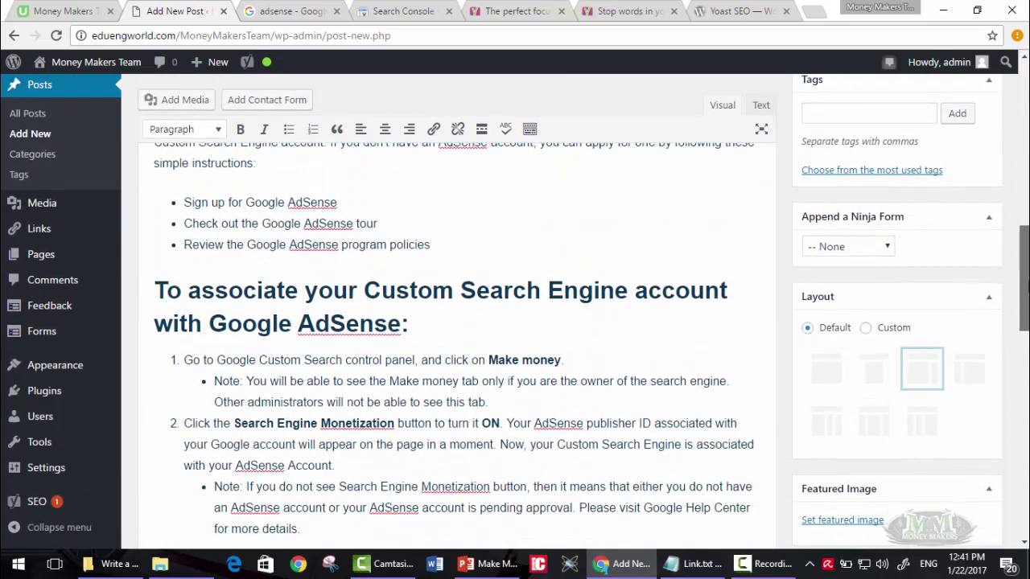
{"action": "left_click", "coordinate": [448, 335]}
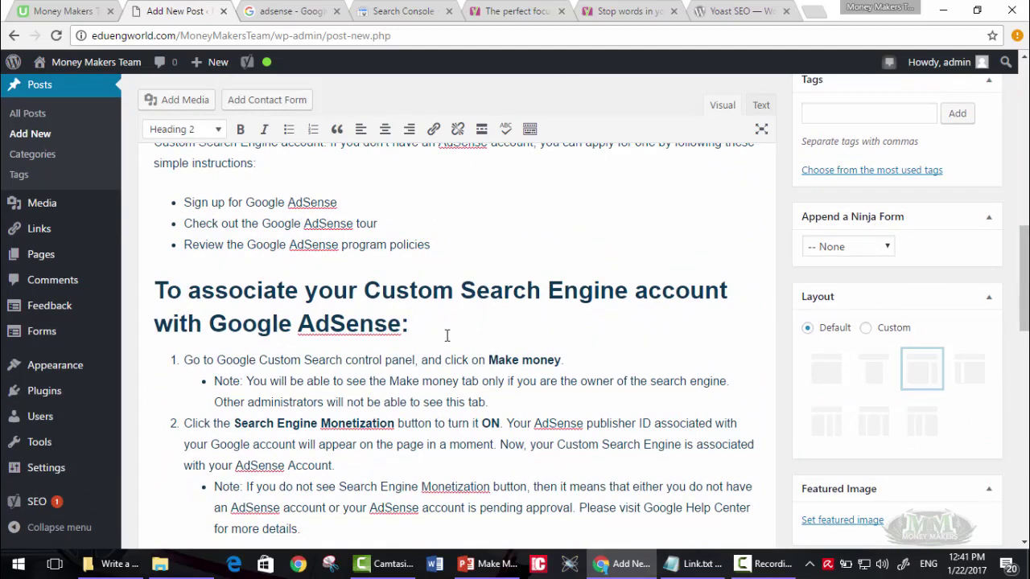
Step: Add a 'Make money using AdSense' line below the heading and format it as Heading 2
{"action": "key", "text": "Return"}
{"action": "type", "text": "make money using AdSense"}
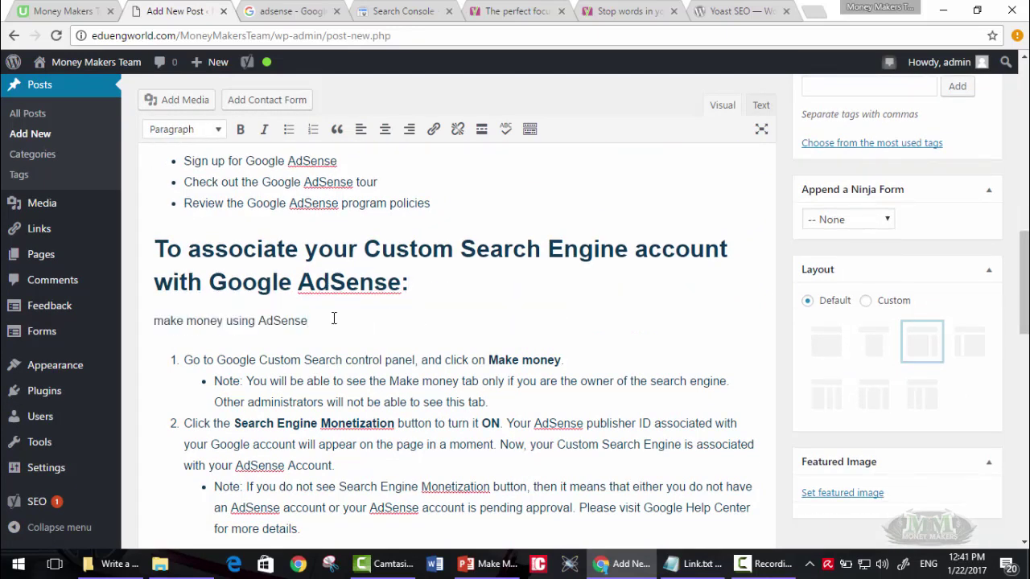
{"action": "left_click", "coordinate": [159, 321]}
{"action": "type", "text": "M"}
{"action": "left_click_drag", "start_coordinate": [311, 324], "coordinate": [156, 330]}
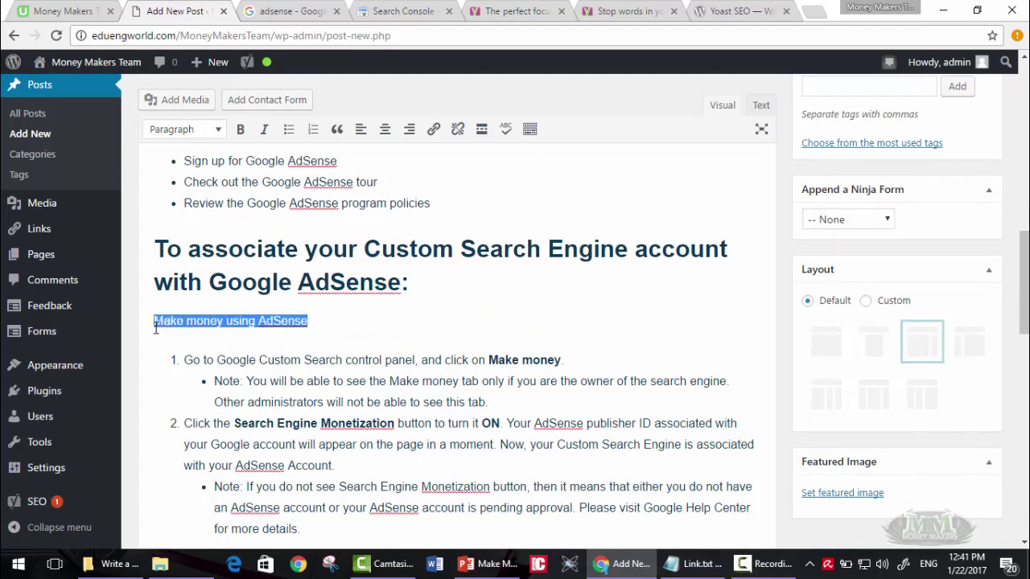
{"action": "left_click", "coordinate": [219, 131]}
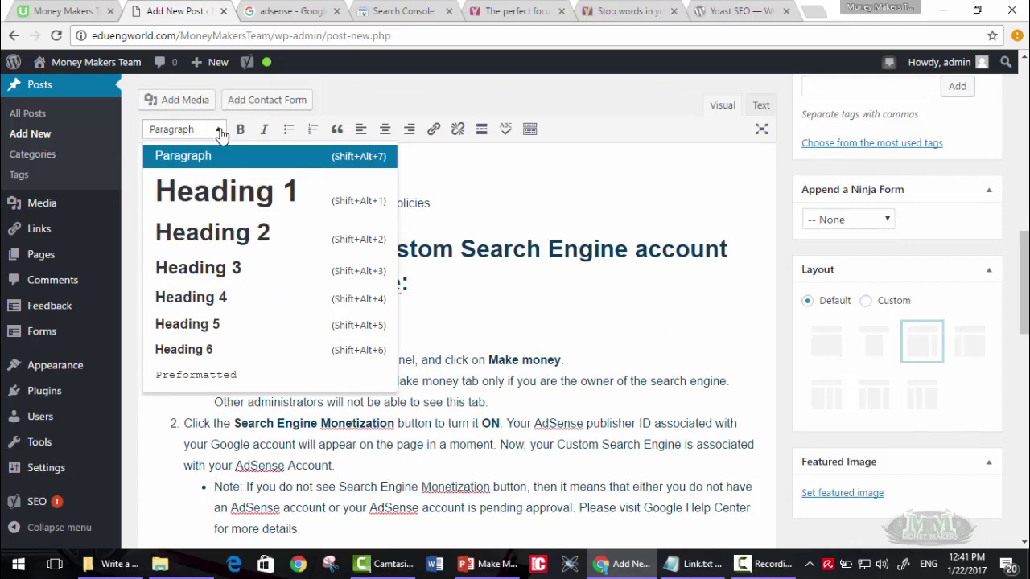
{"action": "left_click", "coordinate": [258, 242]}
{"action": "mouse_move", "coordinate": [1024, 266]}
{"action": "left_mouse_down"}
{"action": "mouse_move", "coordinate": [1024, 470]}
{"action": "mouse_move", "coordinate": [1023, 461]}
{"action": "left_mouse_up"}
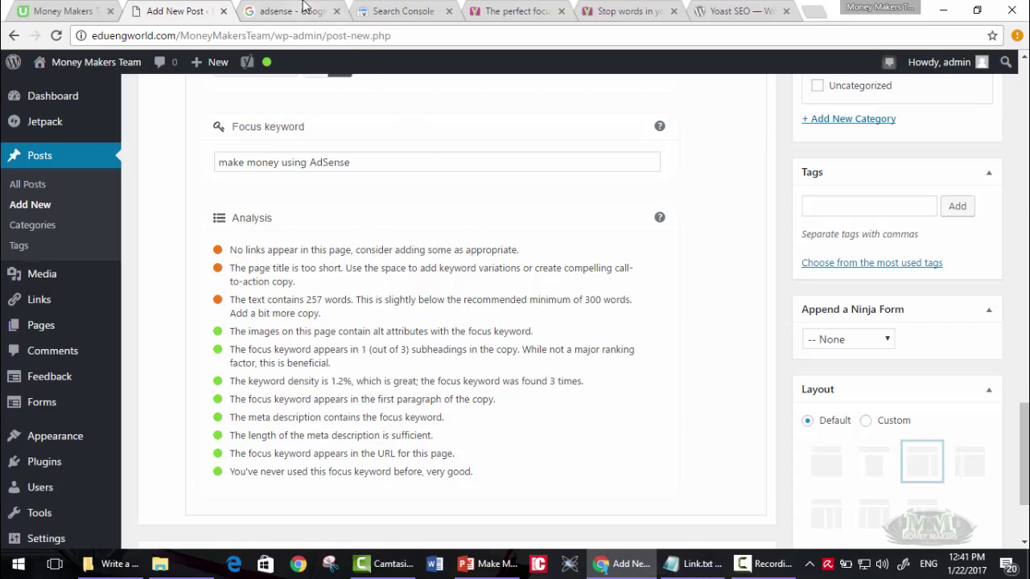
Step: Open the Google AdSense start page from the 'adsense' web results and copy its address
{"action": "left_click", "coordinate": [378, 11]}
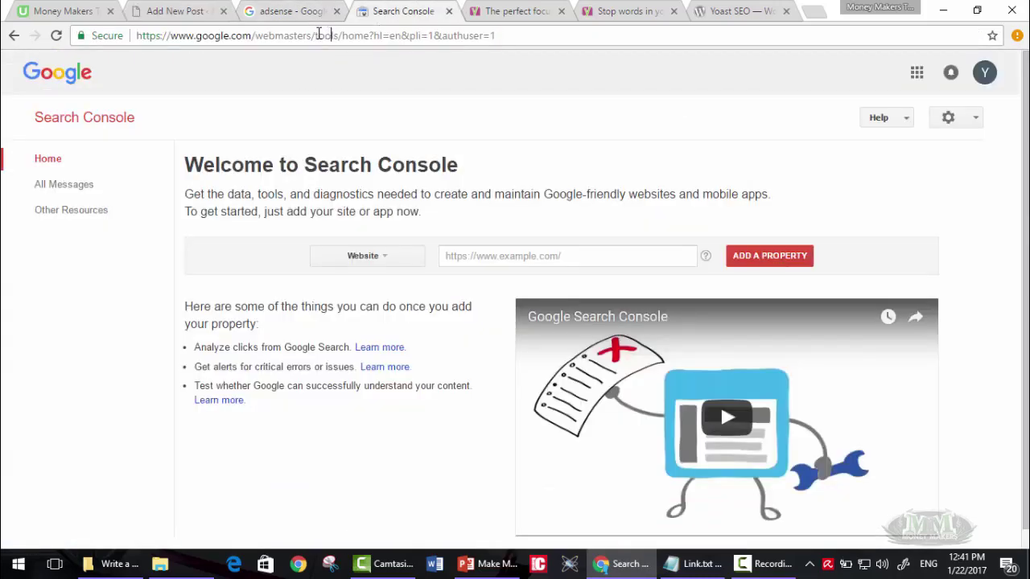
{"action": "left_click_drag", "start_coordinate": [313, 35], "coordinate": [115, 36]}
{"action": "left_click", "coordinate": [290, 11]}
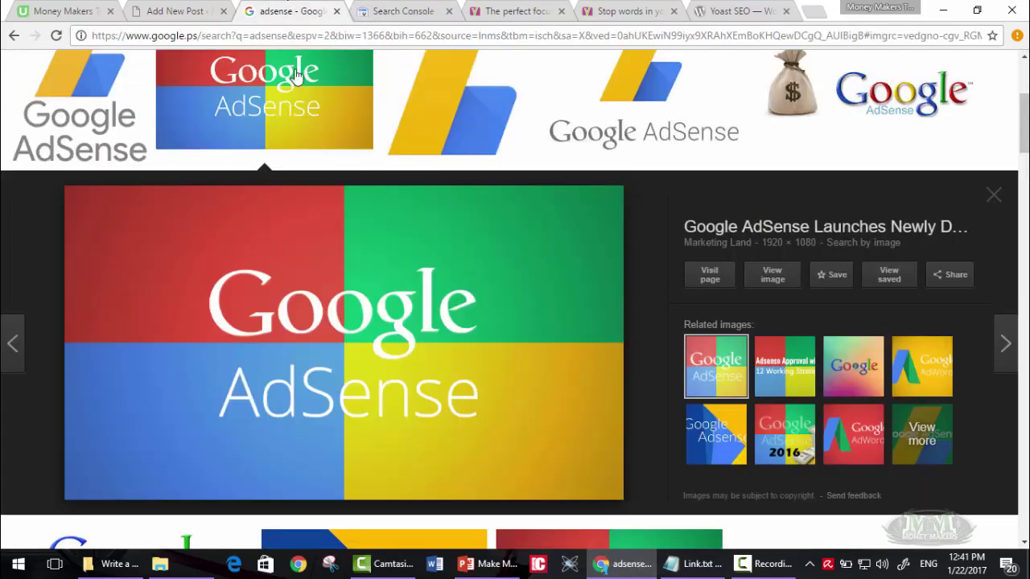
{"action": "scroll", "coordinate": [76, 108], "scroll_direction": "up", "scroll_amount": 3}
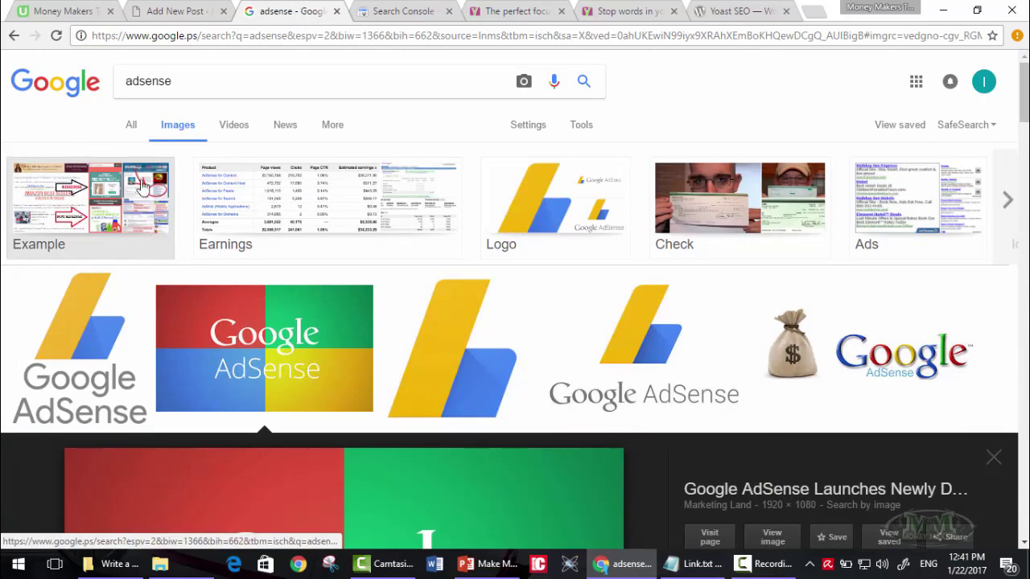
{"action": "left_click", "coordinate": [132, 129]}
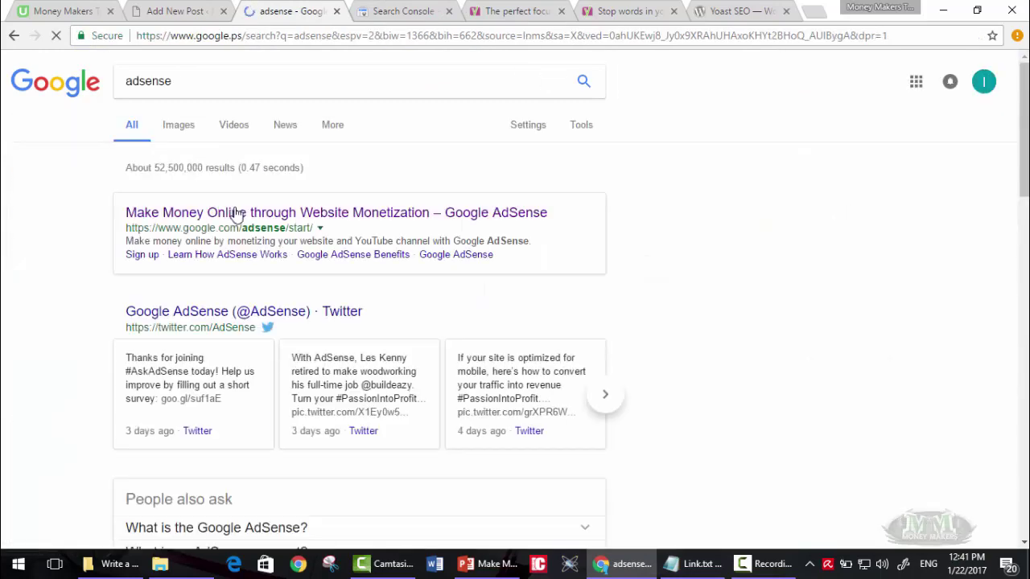
{"action": "left_click", "coordinate": [238, 226]}
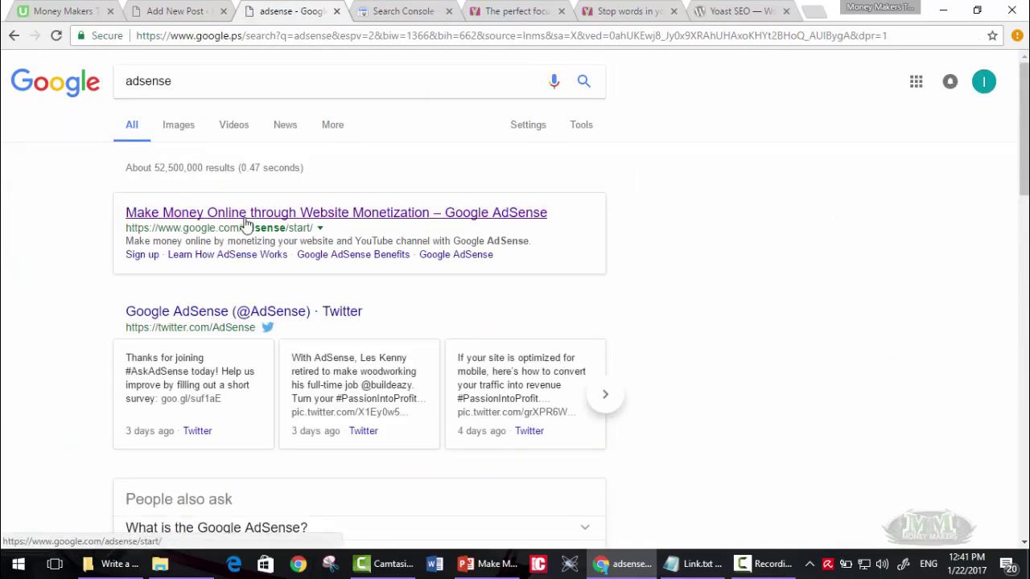
{"action": "left_click", "coordinate": [262, 35]}
{"action": "left_click", "coordinate": [189, 12]}
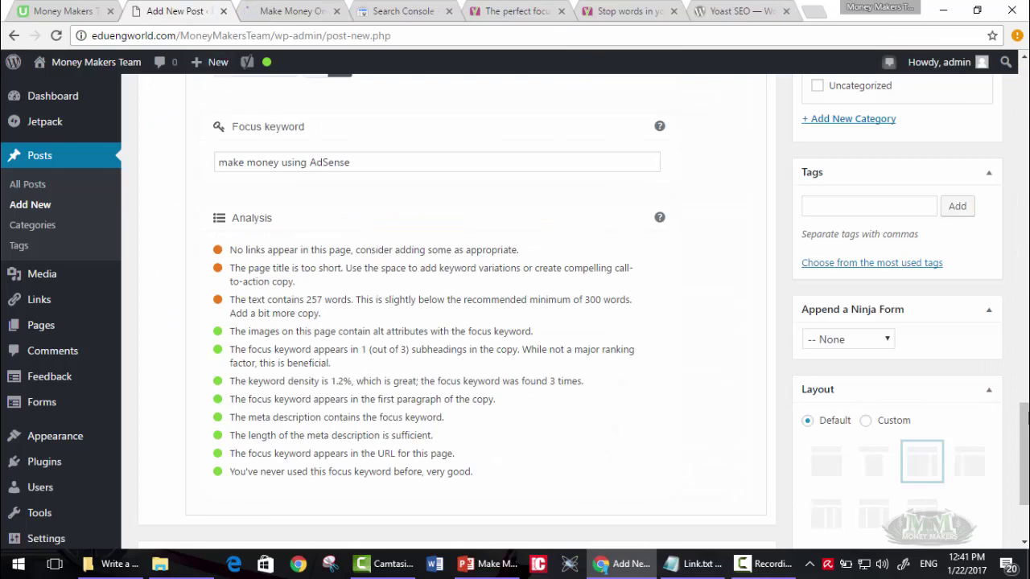
Step: Link the 'Sign up for Google AdSense' bullet to the copied AdSense start page address
{"action": "scroll", "coordinate": [1023, 434], "scroll_direction": "up", "scroll_amount": 2}
{"action": "left_click_drag", "start_coordinate": [1024, 408], "coordinate": [1025, 222]}
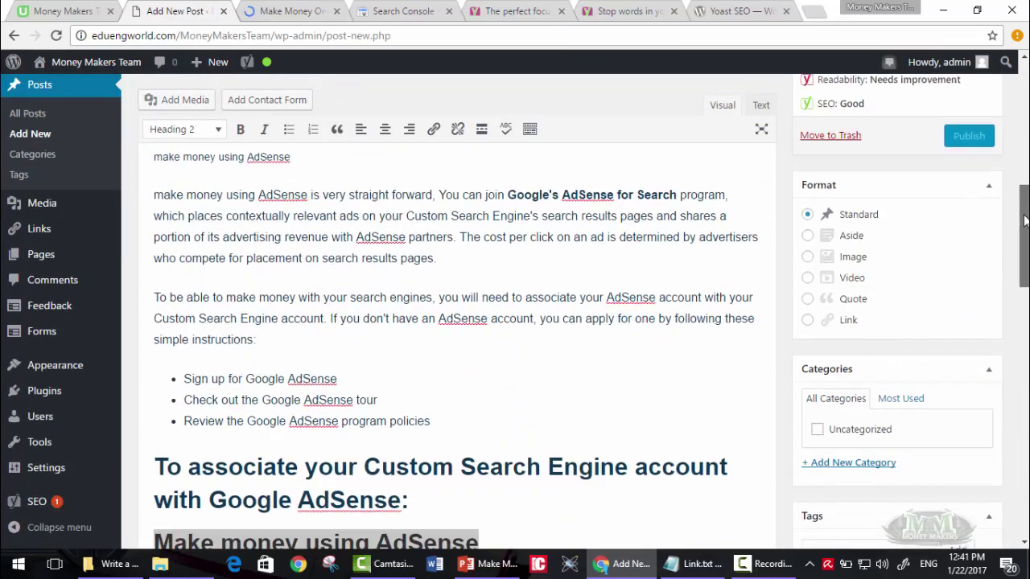
{"action": "left_click_drag", "start_coordinate": [325, 361], "coordinate": [184, 361]}
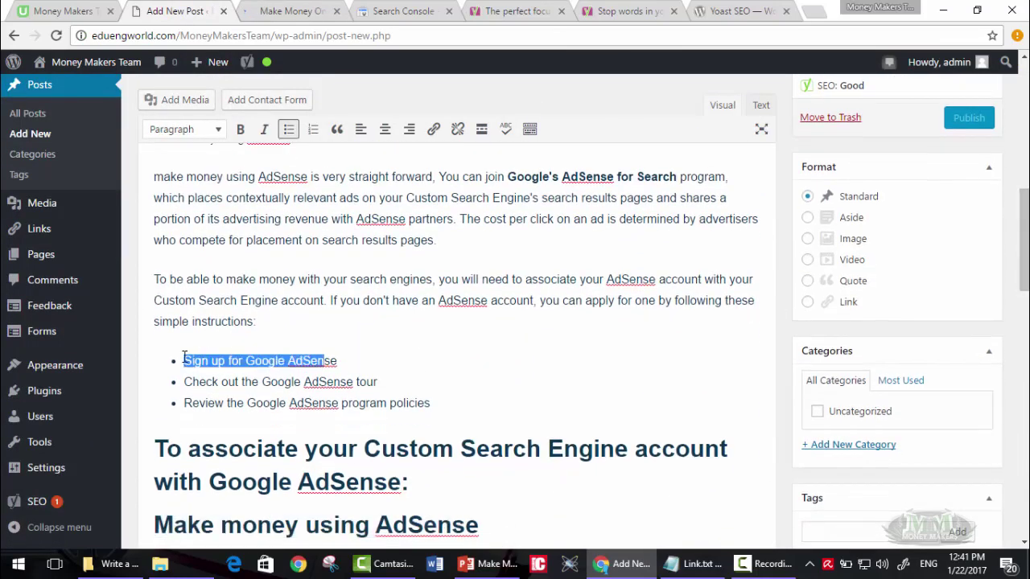
{"action": "left_click", "coordinate": [433, 129]}
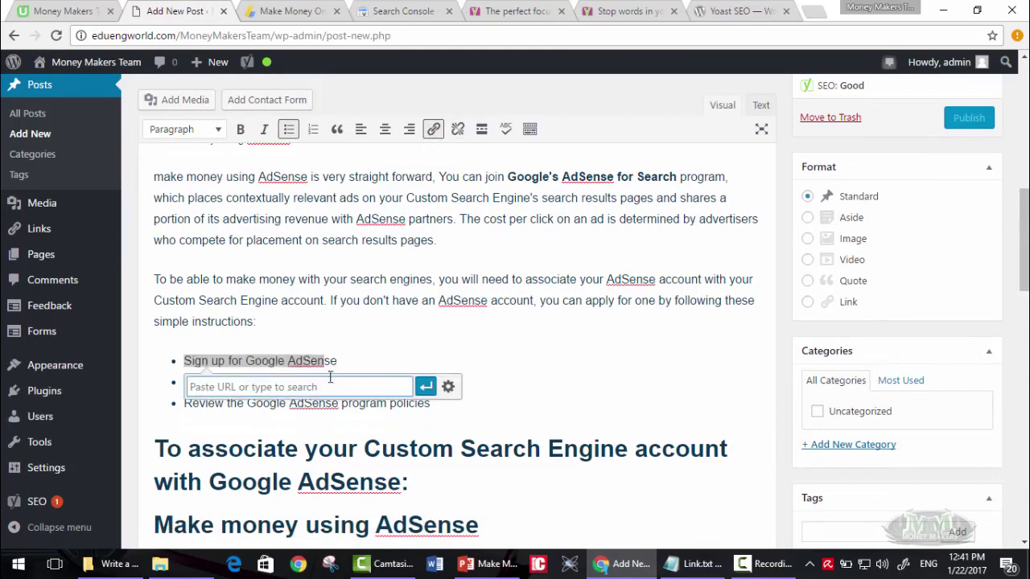
{"action": "type", "text": "https://www.google.com/adsense/start/"}
{"action": "left_click", "coordinate": [425, 387]}
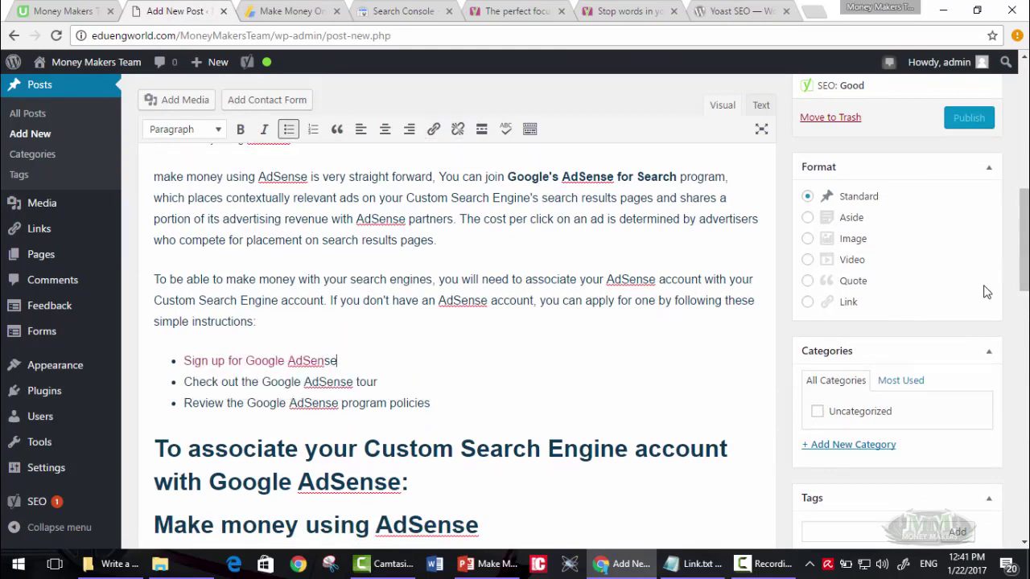
Step: Review the remaining orange Yoast warnings and the keyword-variation advice
{"action": "scroll", "coordinate": [987, 293], "scroll_direction": "down", "scroll_amount": 10}
{"action": "scroll", "coordinate": [905, 448], "scroll_direction": "down", "scroll_amount": 3}
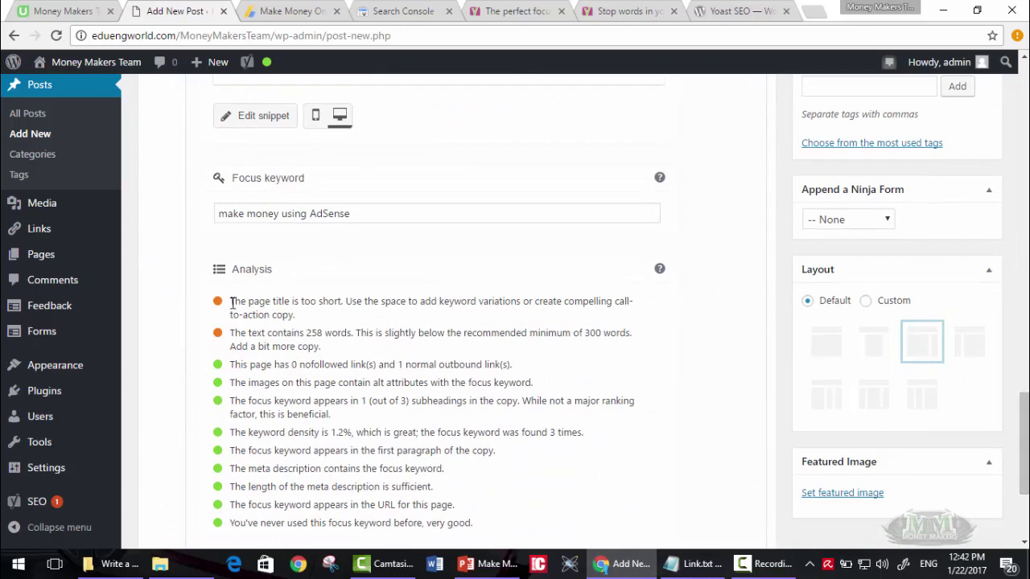
{"action": "left_click_drag", "start_coordinate": [231, 302], "coordinate": [265, 334]}
{"action": "left_click", "coordinate": [269, 313]}
{"action": "left_click_drag", "start_coordinate": [350, 303], "coordinate": [495, 299]}
{"action": "left_click", "coordinate": [494, 300]}
{"action": "left_click_drag", "start_coordinate": [248, 302], "coordinate": [352, 303]}
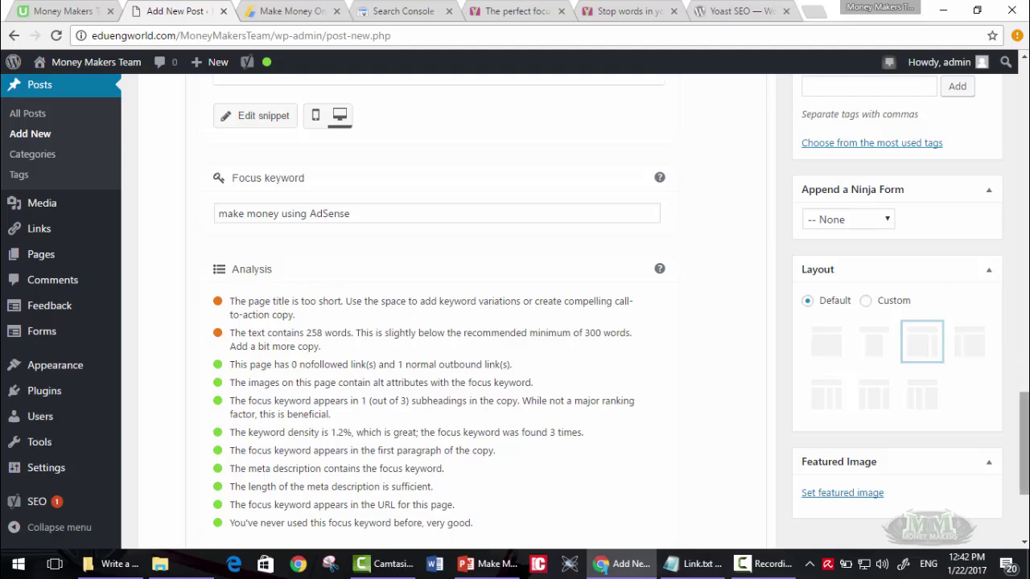
{"action": "left_click_drag", "start_coordinate": [1024, 443], "coordinate": [1024, 278]}
Step: Append ' - The Ultimate Guide' to the post title
{"action": "scroll", "coordinate": [266, 181], "scroll_direction": "up", "scroll_amount": 5}
{"action": "scroll", "coordinate": [266, 180], "scroll_direction": "up", "scroll_amount": 5}
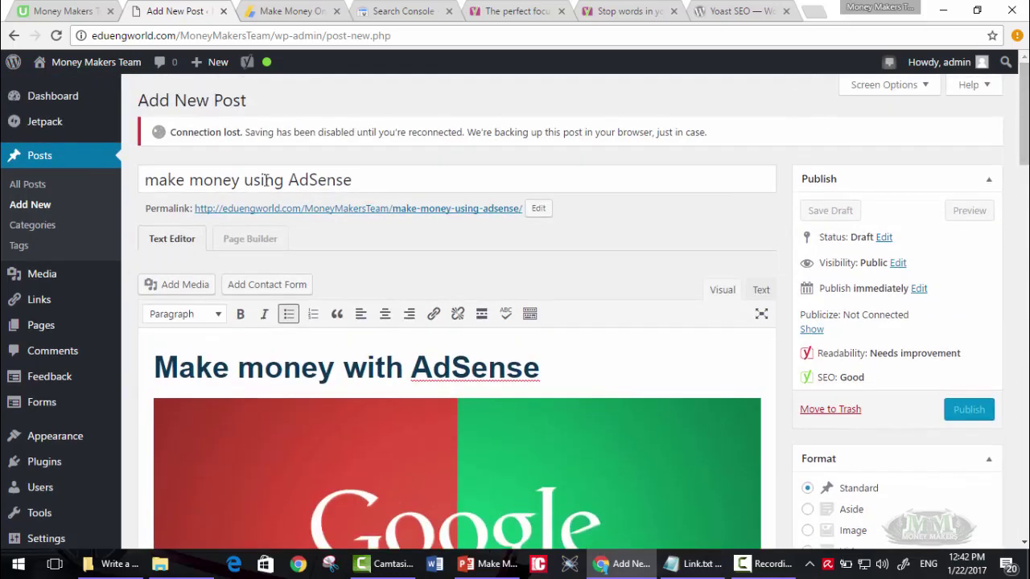
{"action": "left_click", "coordinate": [409, 179]}
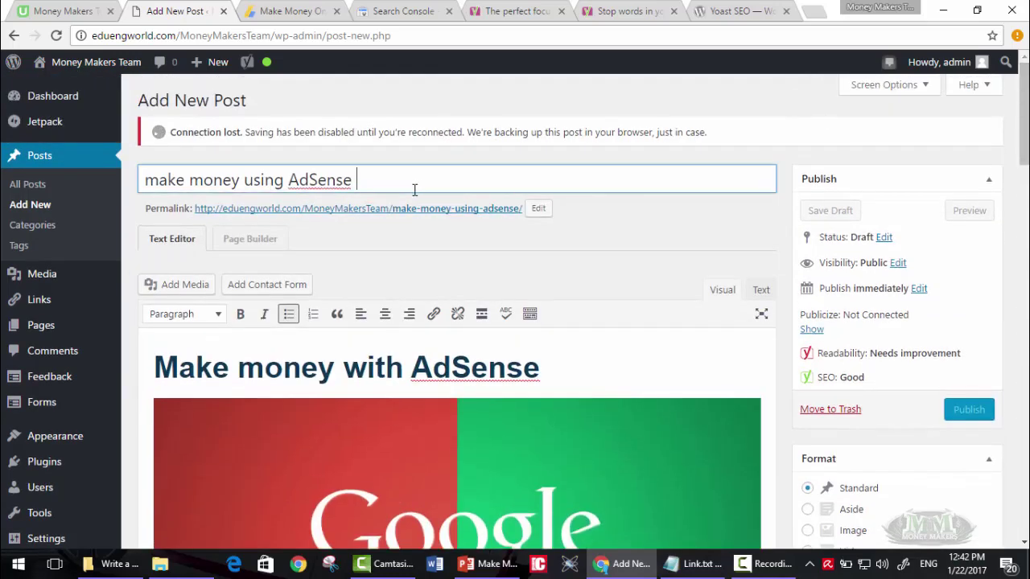
{"action": "type", "text": "- The"}
{"action": "type", "text": " Ultimate G"}
{"action": "type", "text": "uide"}
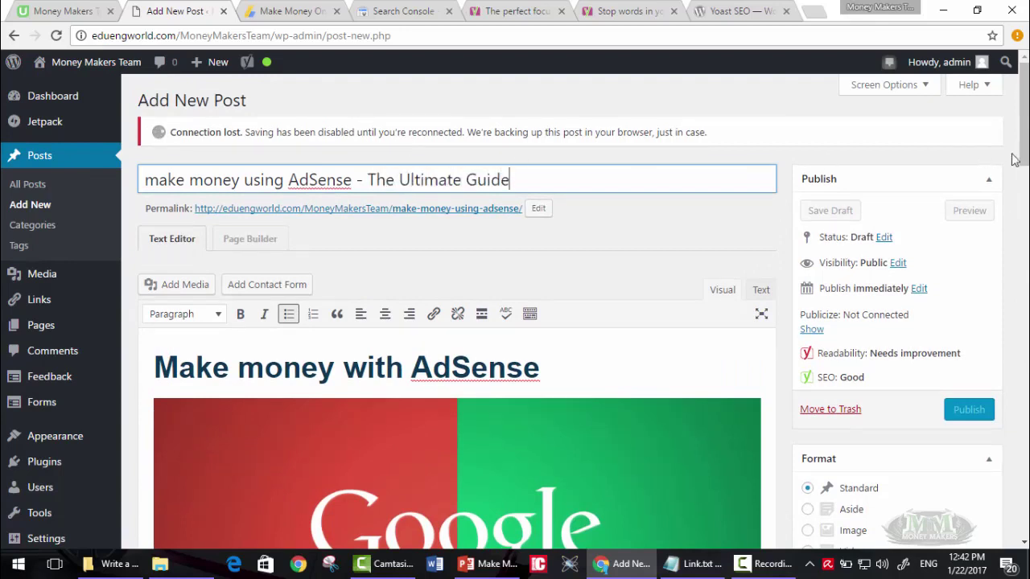
{"action": "left_click_drag", "start_coordinate": [1023, 157], "coordinate": [1026, 481]}
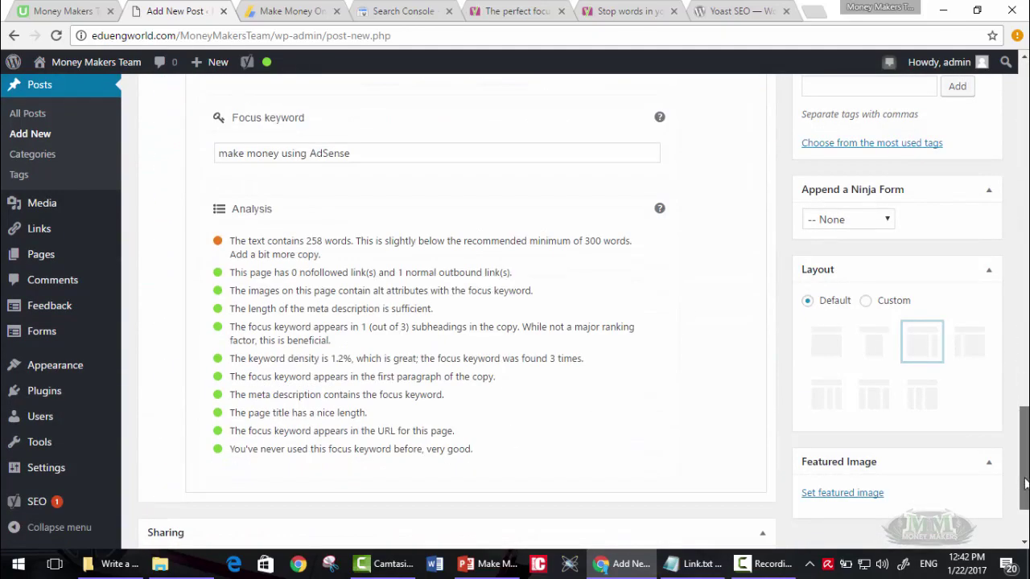
Step: Review the Yoast warning that 258 words is below the recommended minimum
{"action": "left_click_drag", "start_coordinate": [238, 241], "coordinate": [595, 243]}
{"action": "left_click", "coordinate": [312, 249]}
{"action": "left_click", "coordinate": [324, 241]}
{"action": "left_click", "coordinate": [497, 236]}
{"action": "left_click", "coordinate": [595, 243]}
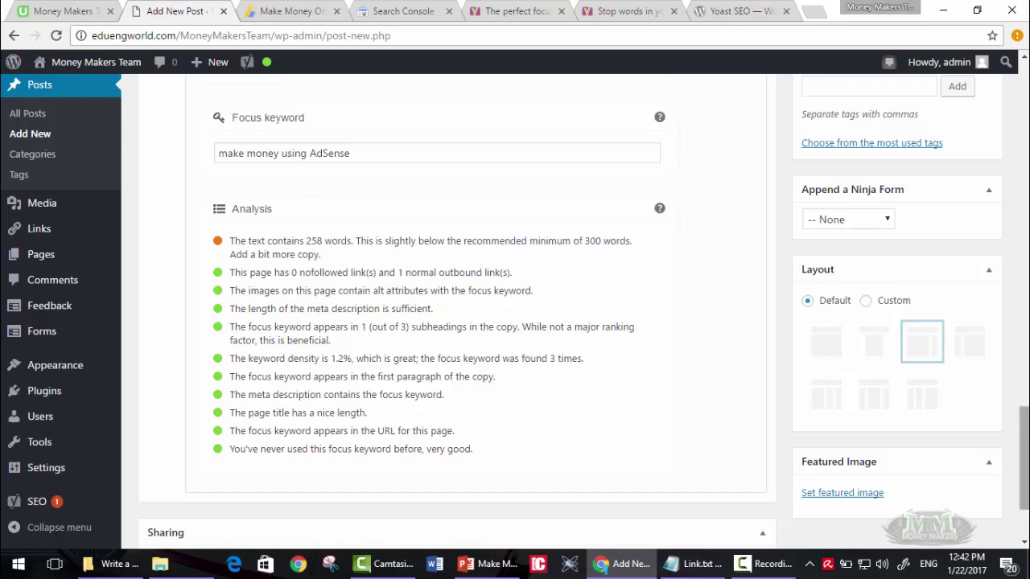
{"action": "left_click_drag", "start_coordinate": [1023, 455], "coordinate": [1023, 333]}
Step: Paste a copy of the Note bullet below the existing Note, removing the leftover empty bullet
{"action": "left_click", "coordinate": [381, 296]}
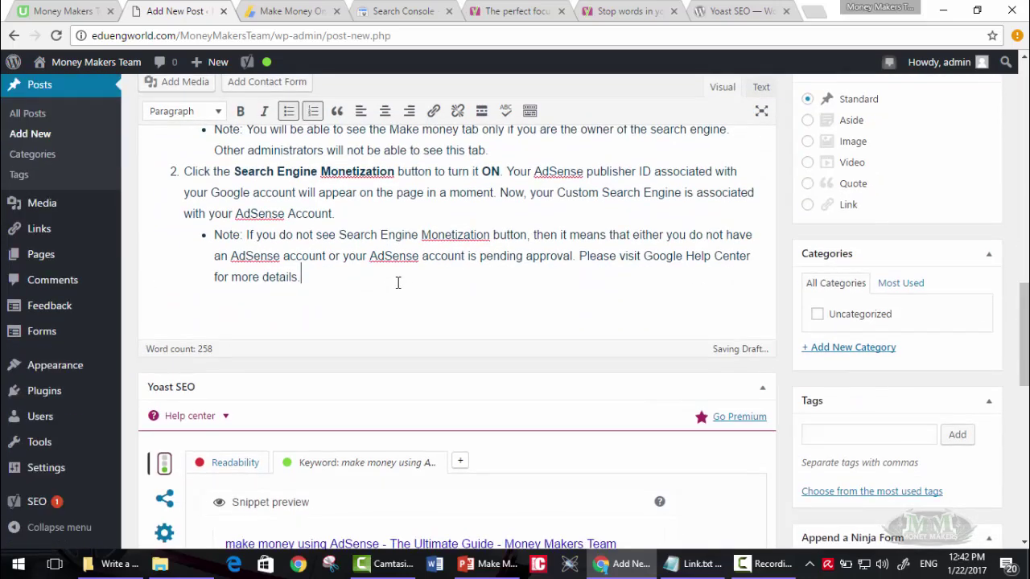
{"action": "mouse_move", "coordinate": [301, 276]}
{"action": "left_mouse_down"}
{"action": "mouse_move", "coordinate": [223, 255]}
{"action": "mouse_move", "coordinate": [228, 241]}
{"action": "left_mouse_up"}
{"action": "key", "text": "ctrl+c"}
{"action": "left_click", "coordinate": [317, 274]}
{"action": "key", "text": "Return"}
{"action": "key", "text": "ctrl+v"}
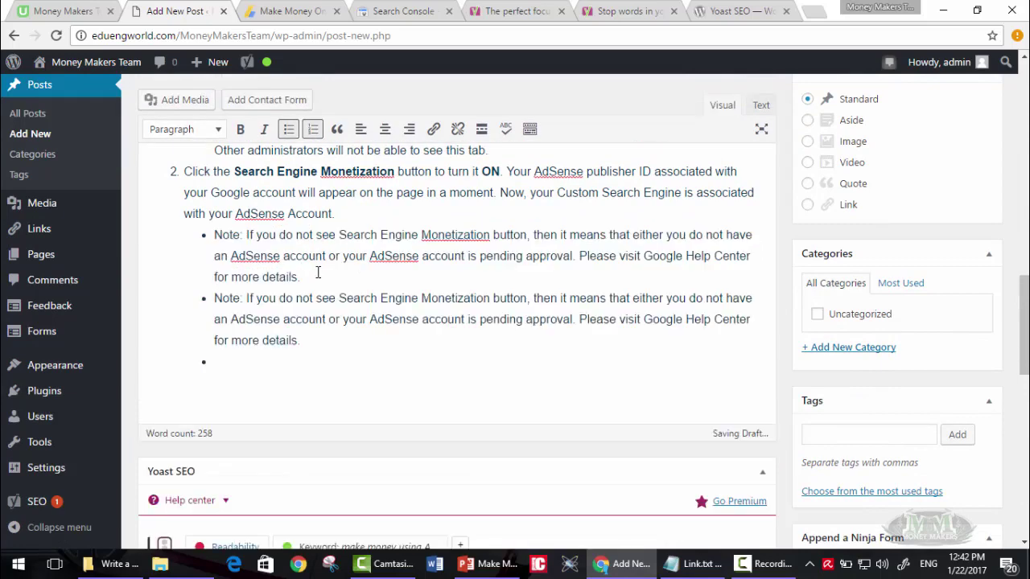
{"action": "mouse_move", "coordinate": [1024, 322]}
{"action": "left_mouse_down"}
{"action": "mouse_move", "coordinate": [1024, 441]}
{"action": "mouse_move", "coordinate": [1023, 344]}
{"action": "left_mouse_up"}
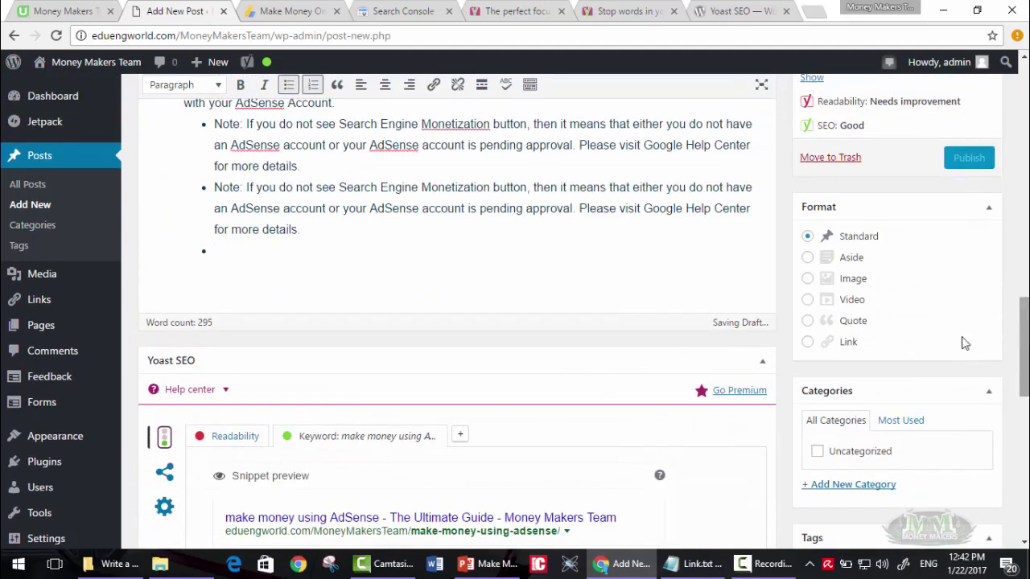
{"action": "key", "text": "BackSpace"}
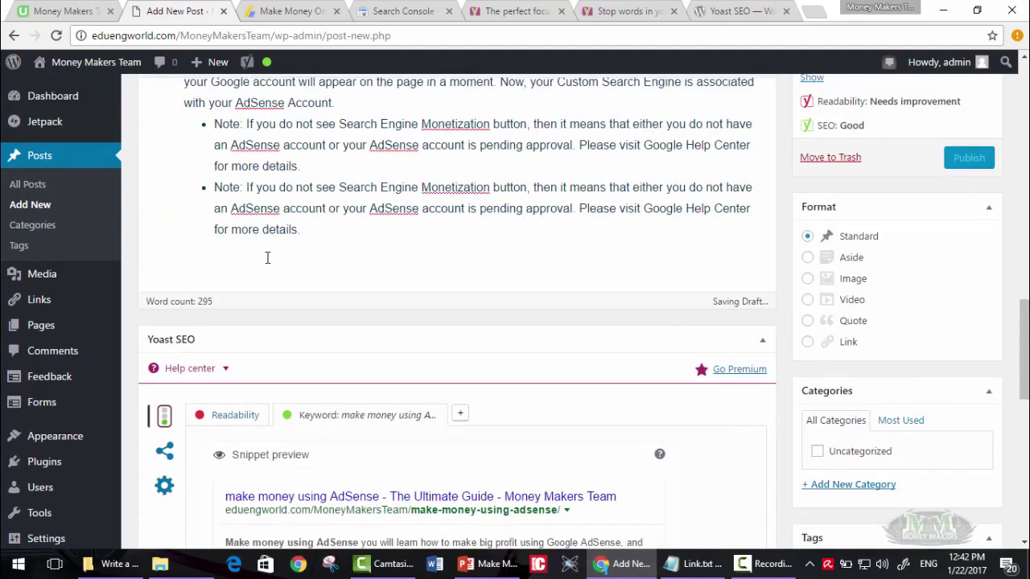
{"action": "key", "text": "Return"}
{"action": "key", "text": "Return"}
{"action": "key", "text": "Return"}
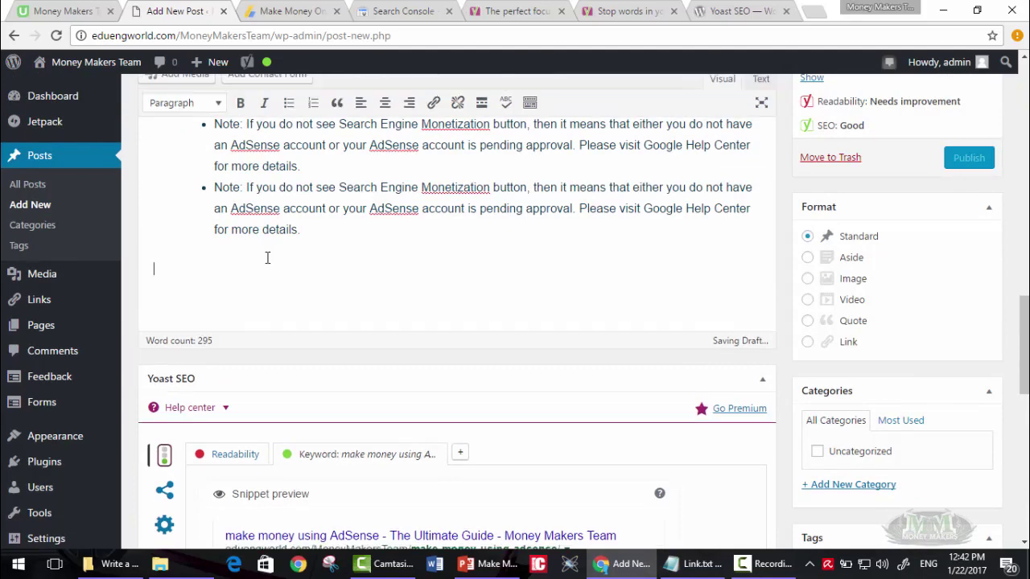
Step: Move the 'Make money using AdSense' heading from above the list to below the notes
{"action": "scroll", "coordinate": [270, 256], "scroll_direction": "down", "scroll_amount": 1}
{"action": "scroll", "coordinate": [270, 257], "scroll_direction": "up", "scroll_amount": 3}
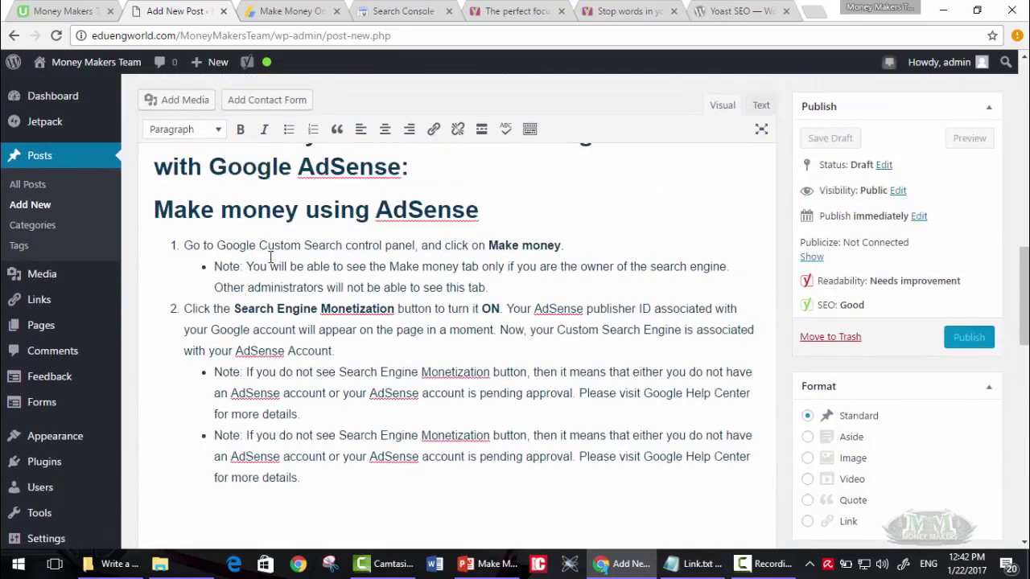
{"action": "scroll", "coordinate": [270, 257], "scroll_direction": "down", "scroll_amount": 1}
{"action": "scroll", "coordinate": [271, 257], "scroll_direction": "up", "scroll_amount": 2}
{"action": "mouse_move", "coordinate": [480, 214]}
{"action": "left_mouse_down"}
{"action": "mouse_move", "coordinate": [174, 216]}
{"action": "mouse_move", "coordinate": [502, 218]}
{"action": "left_mouse_up"}
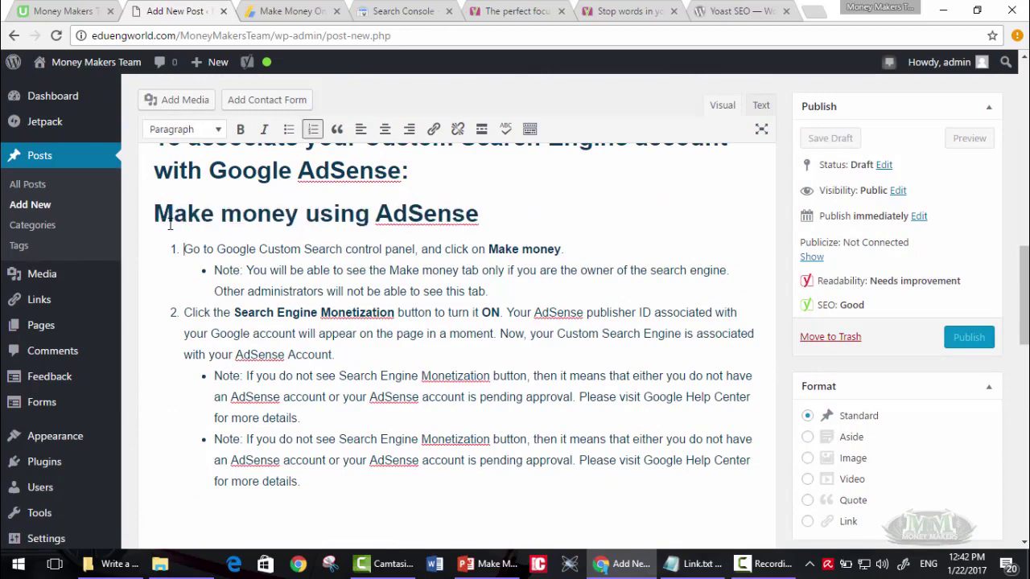
{"action": "key", "text": "ctrl+x"}
{"action": "left_click_drag", "start_coordinate": [1026, 299], "coordinate": [993, 340]}
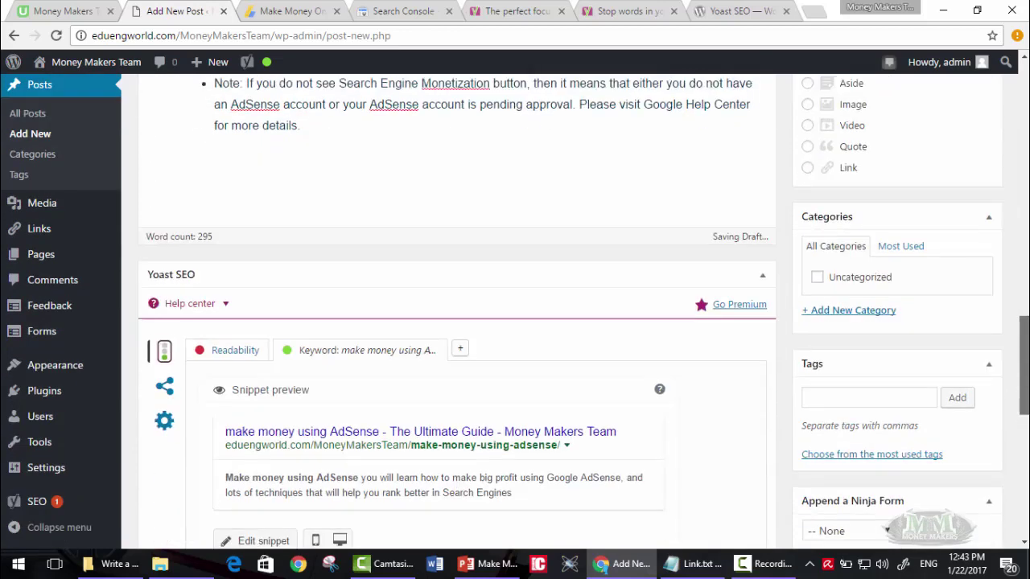
{"action": "left_click", "coordinate": [212, 306]}
{"action": "key", "text": "ctrl+v"}
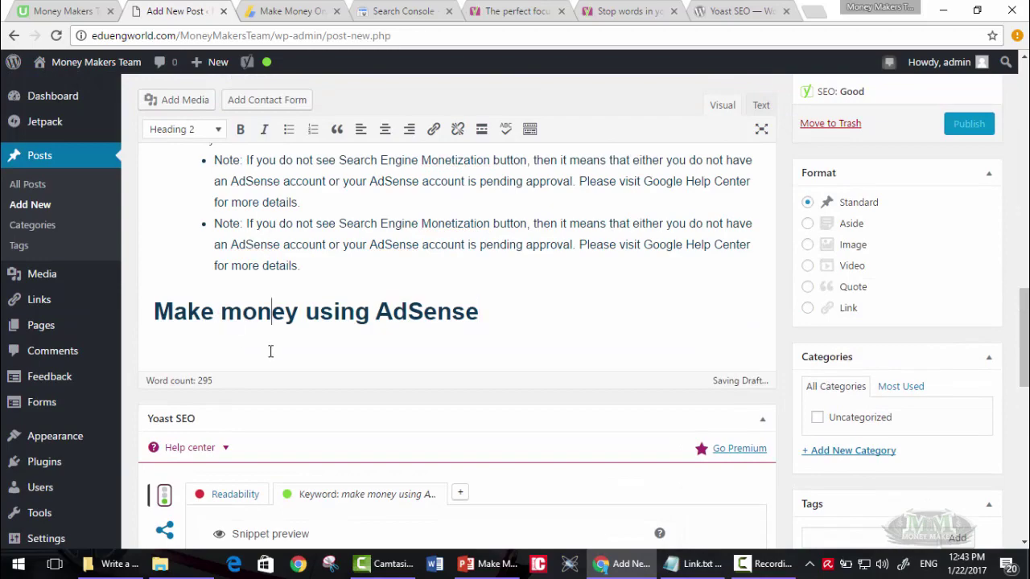
{"action": "mouse_move", "coordinate": [1024, 342]}
{"action": "left_mouse_down"}
{"action": "mouse_move", "coordinate": [1026, 458]}
{"action": "mouse_move", "coordinate": [1024, 312]}
{"action": "left_mouse_up"}
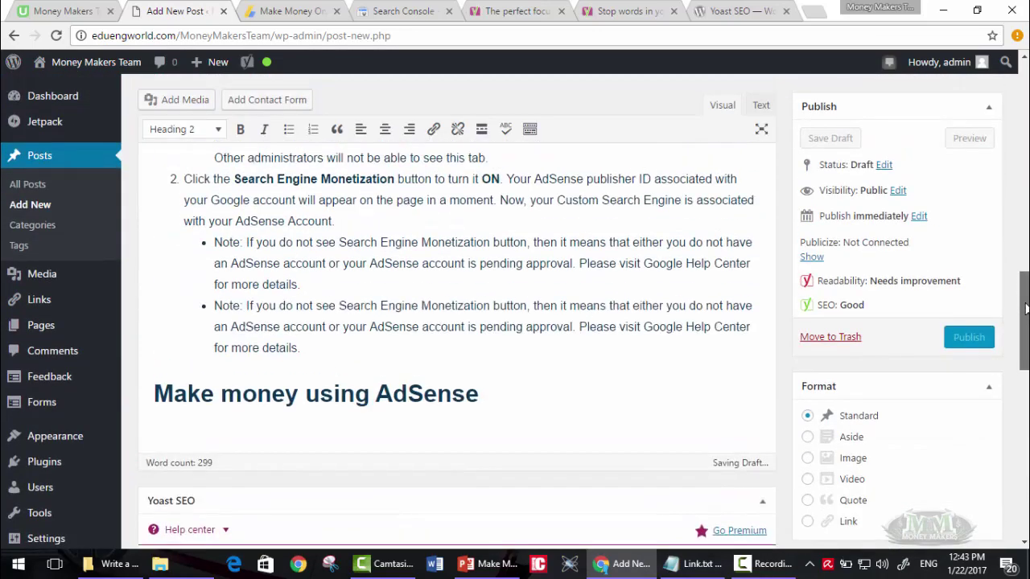
Step: Paste one more Note bullet after the last Note, bringing the post to 336 words
{"action": "left_click_drag", "start_coordinate": [300, 367], "coordinate": [214, 325]}
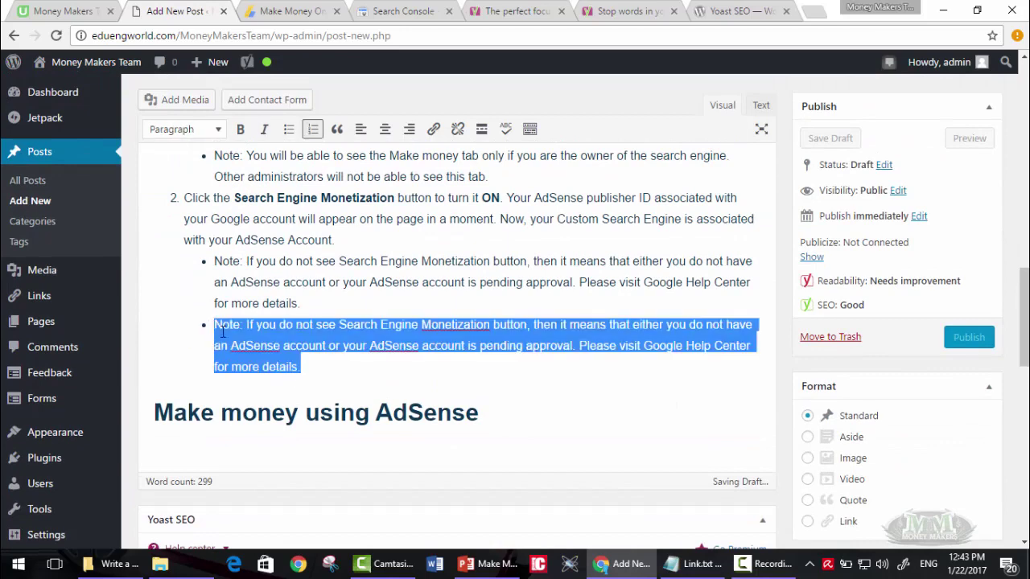
{"action": "left_click", "coordinate": [289, 363]}
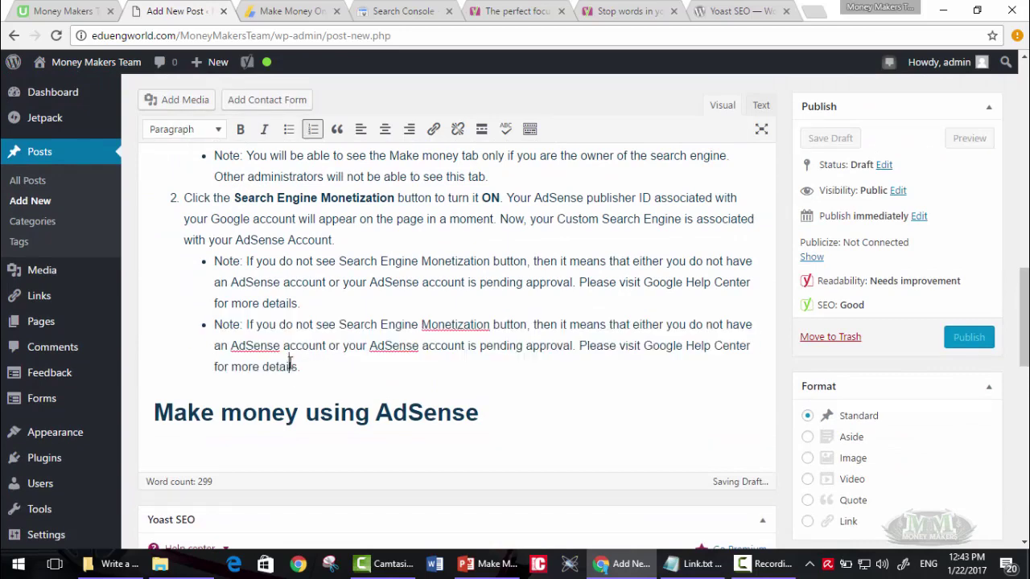
{"action": "key", "text": "ctrl+v"}
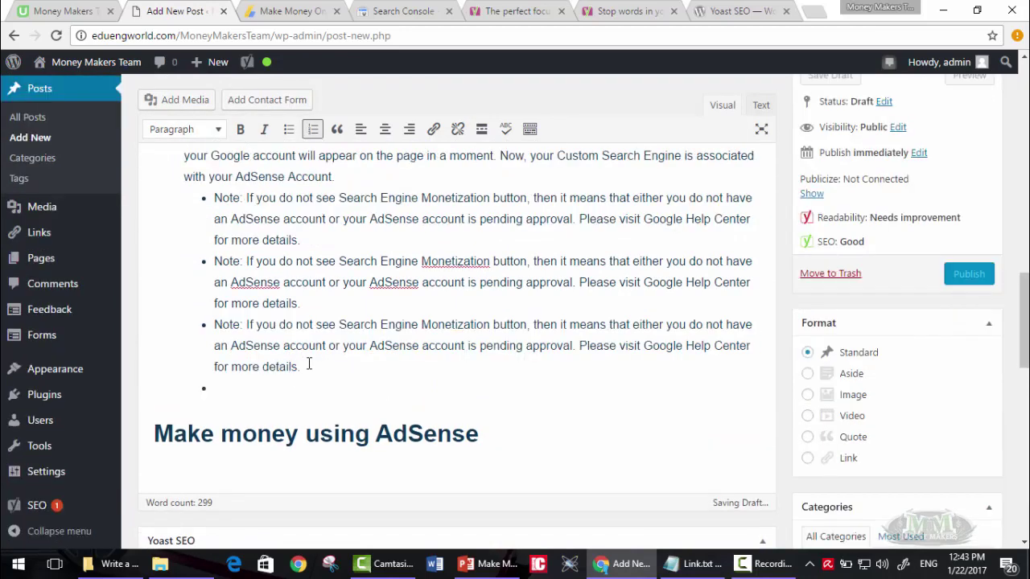
{"action": "key", "text": "BackSpace"}
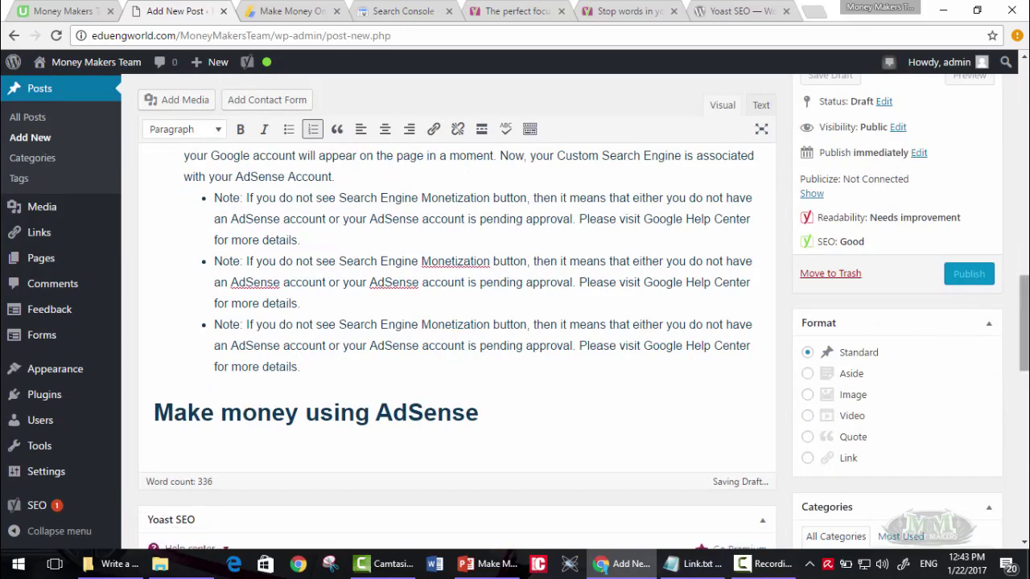
{"action": "left_click_drag", "start_coordinate": [1024, 322], "coordinate": [1024, 475]}
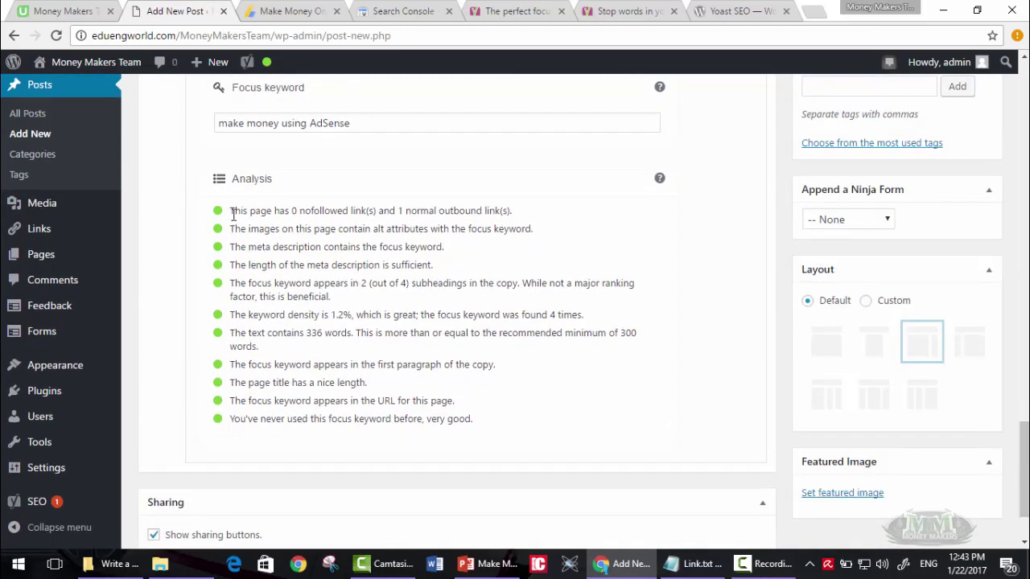
Step: Review the Yoast analysis results, now all green
{"action": "mouse_move", "coordinate": [233, 211]}
{"action": "left_mouse_down"}
{"action": "mouse_move", "coordinate": [490, 426]}
{"action": "mouse_move", "coordinate": [221, 214]}
{"action": "left_mouse_up"}
{"action": "left_click", "coordinate": [508, 424]}
{"action": "left_click", "coordinate": [223, 219]}
{"action": "left_click_drag", "start_coordinate": [1023, 470], "coordinate": [1023, 97]}
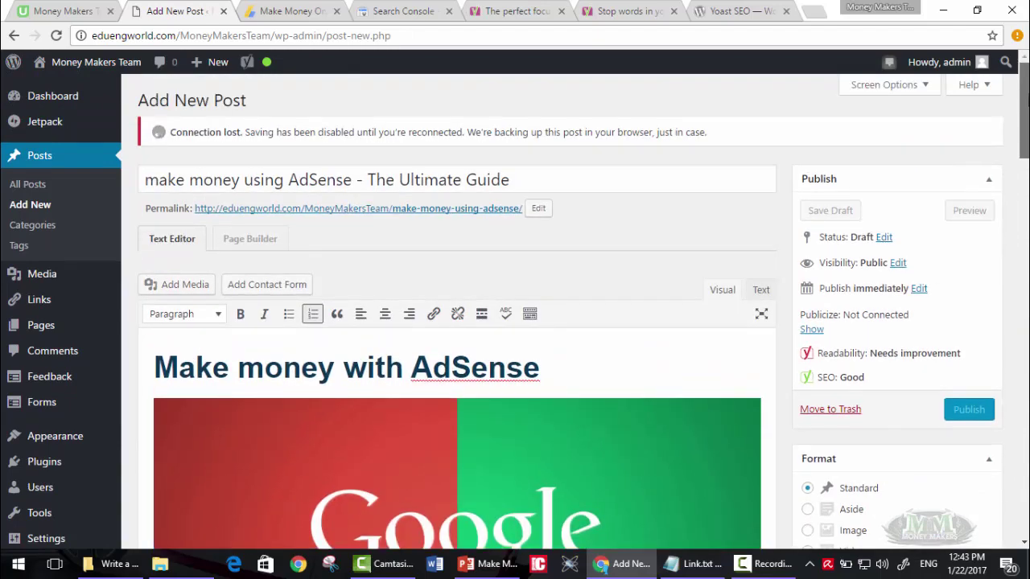
{"action": "mouse_move", "coordinate": [1024, 95]}
{"action": "left_mouse_down"}
{"action": "mouse_move", "coordinate": [1023, 290]}
{"action": "mouse_move", "coordinate": [1023, 120]}
{"action": "left_mouse_up"}
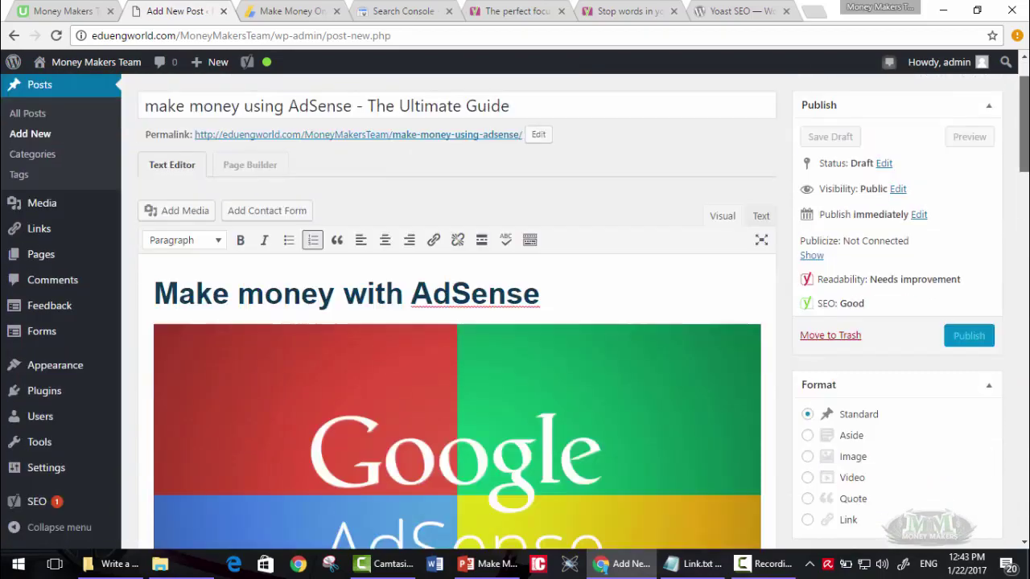
Step: Shrink the Google AdSense image near the top of the post by dragging its corner handle
{"action": "scroll", "coordinate": [456, 321], "scroll_direction": "down", "scroll_amount": 2}
{"action": "scroll", "coordinate": [457, 322], "scroll_direction": "down", "scroll_amount": 5}
{"action": "scroll", "coordinate": [457, 322], "scroll_direction": "down", "scroll_amount": 3}
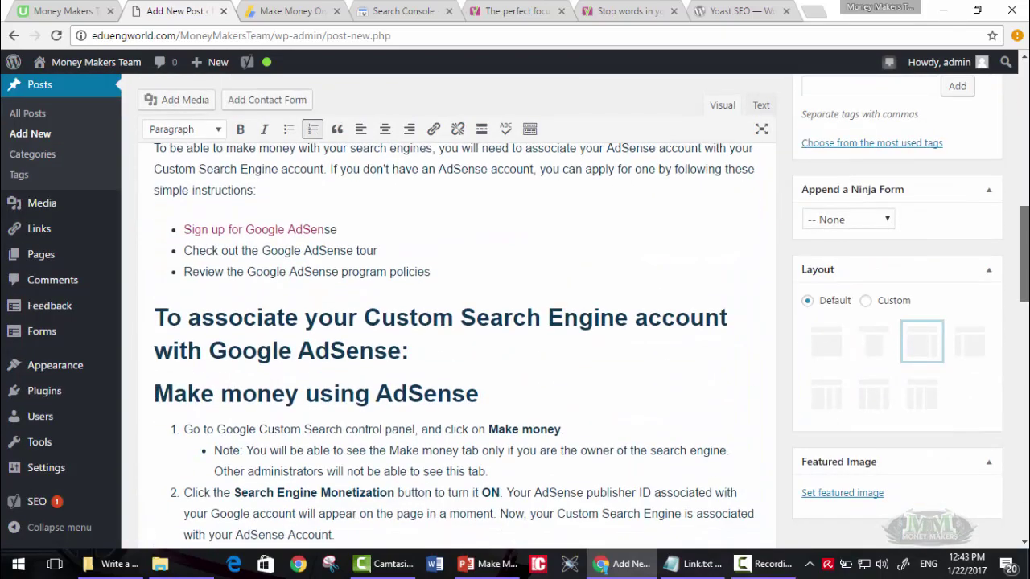
{"action": "scroll", "coordinate": [456, 322], "scroll_direction": "down", "scroll_amount": 3}
{"action": "scroll", "coordinate": [457, 322], "scroll_direction": "down", "scroll_amount": 2}
{"action": "scroll", "coordinate": [456, 322], "scroll_direction": "down", "scroll_amount": 1}
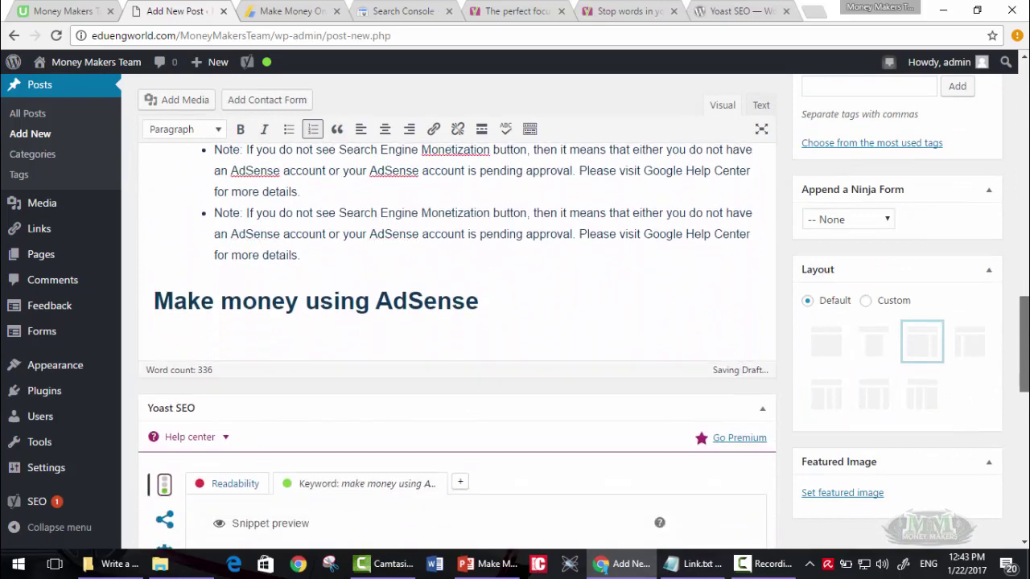
{"action": "scroll", "coordinate": [456, 322], "scroll_direction": "down", "scroll_amount": 1}
{"action": "scroll", "coordinate": [456, 322], "scroll_direction": "down", "scroll_amount": 2}
{"action": "scroll", "coordinate": [456, 321], "scroll_direction": "down", "scroll_amount": 1}
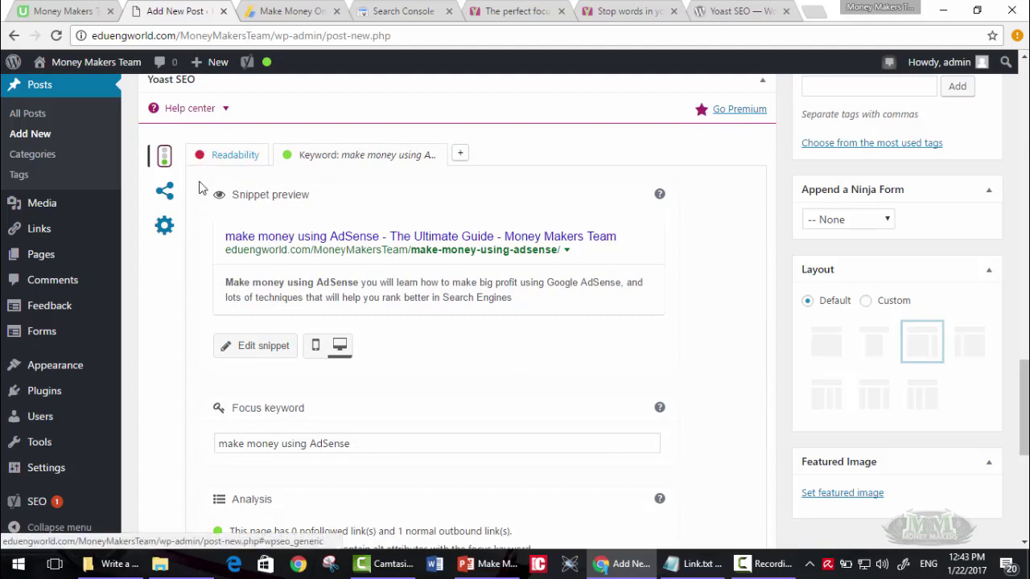
{"action": "scroll", "coordinate": [966, 375], "scroll_direction": "up", "scroll_amount": 10}
{"action": "scroll", "coordinate": [965, 375], "scroll_direction": "up", "scroll_amount": 4}
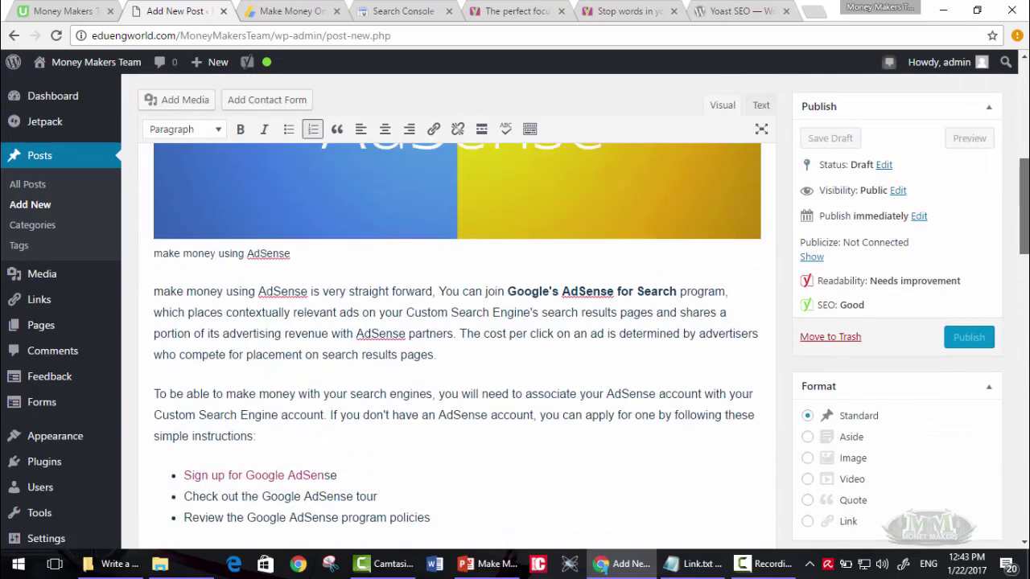
{"action": "scroll", "coordinate": [965, 375], "scroll_direction": "up", "scroll_amount": 2}
{"action": "scroll", "coordinate": [965, 375], "scroll_direction": "up", "scroll_amount": 2}
{"action": "scroll", "coordinate": [966, 375], "scroll_direction": "up", "scroll_amount": 1}
{"action": "scroll", "coordinate": [657, 242], "scroll_direction": "down", "scroll_amount": 2}
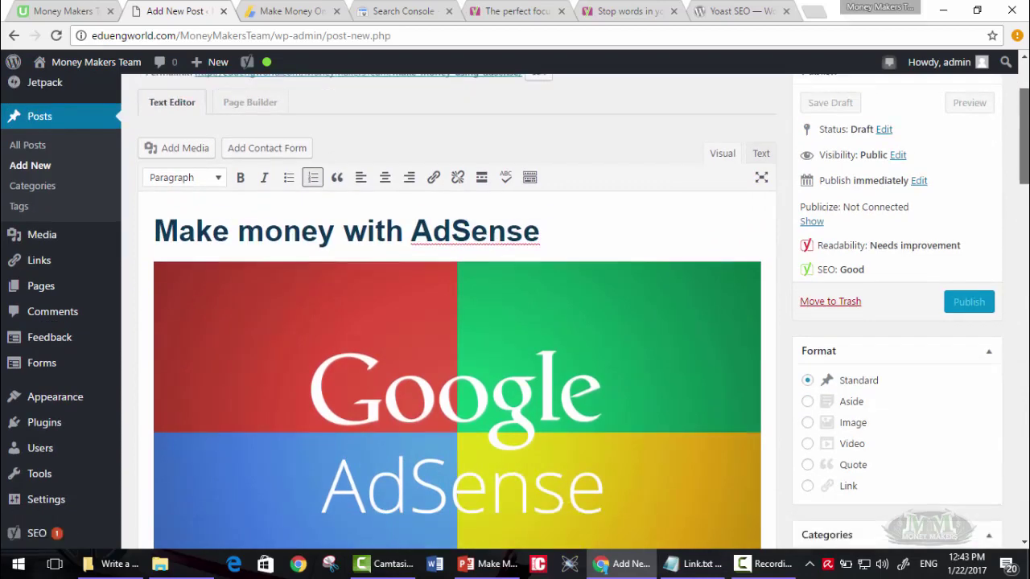
{"action": "left_click", "coordinate": [658, 209]}
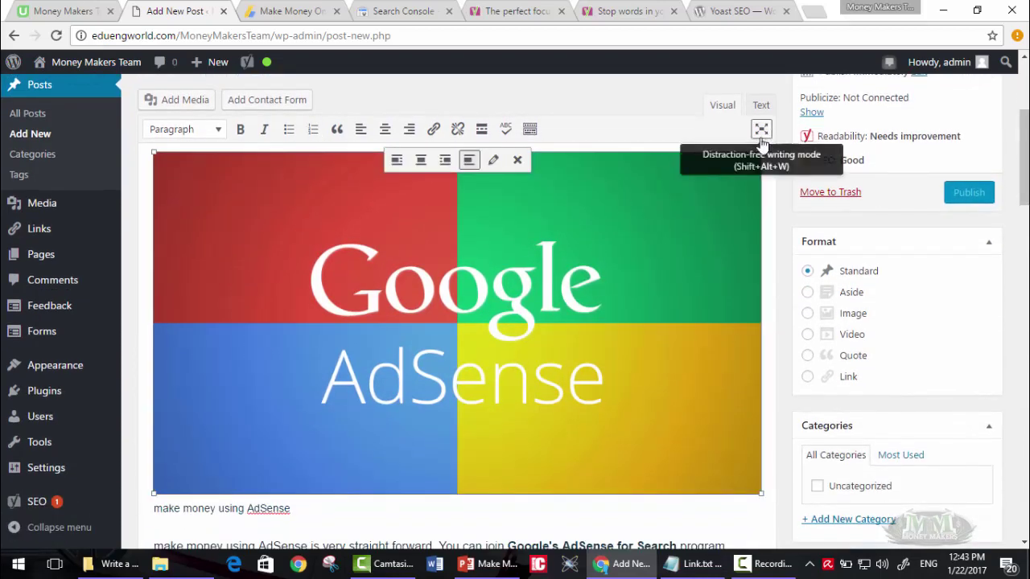
{"action": "left_click_drag", "start_coordinate": [760, 153], "coordinate": [612, 238]}
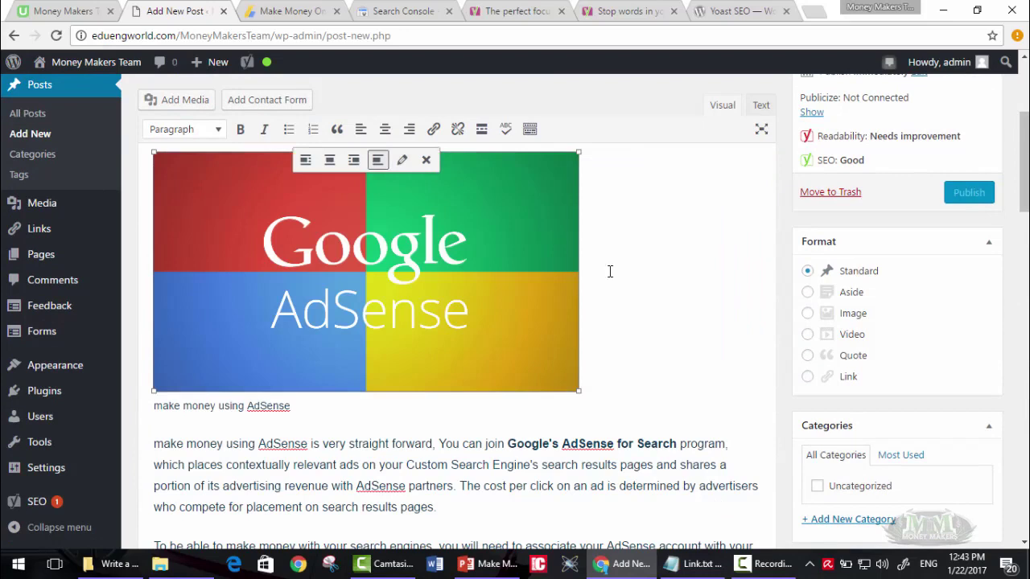
{"action": "left_click", "coordinate": [610, 271]}
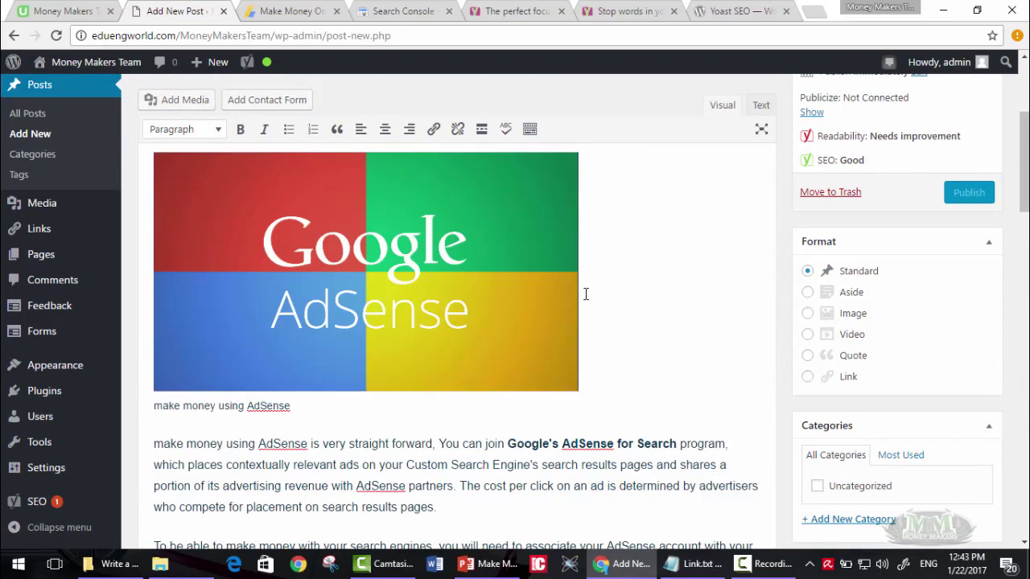